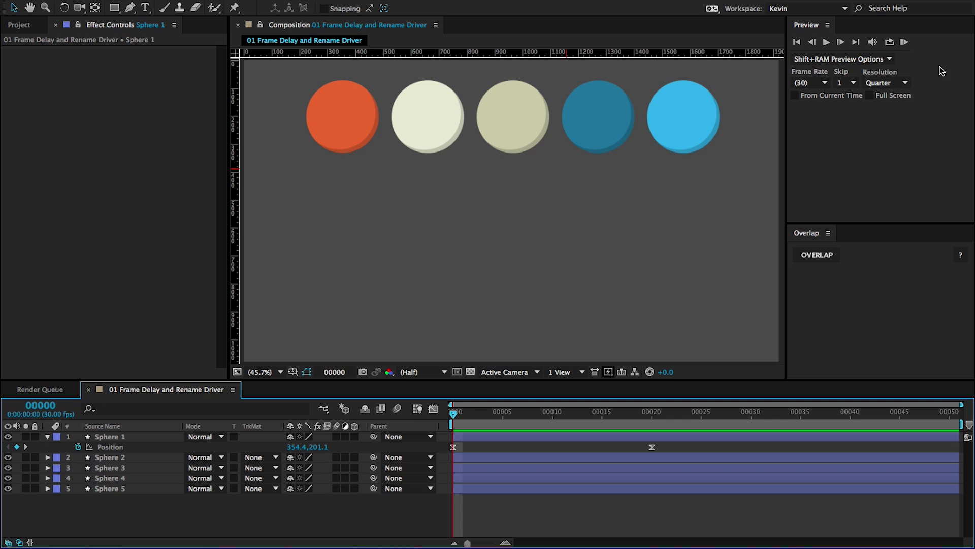
Preview Sphere 1's drop, then select Sphere 1 first and add Spheres 2–5
{"action": "left_click", "coordinate": [906, 42]}
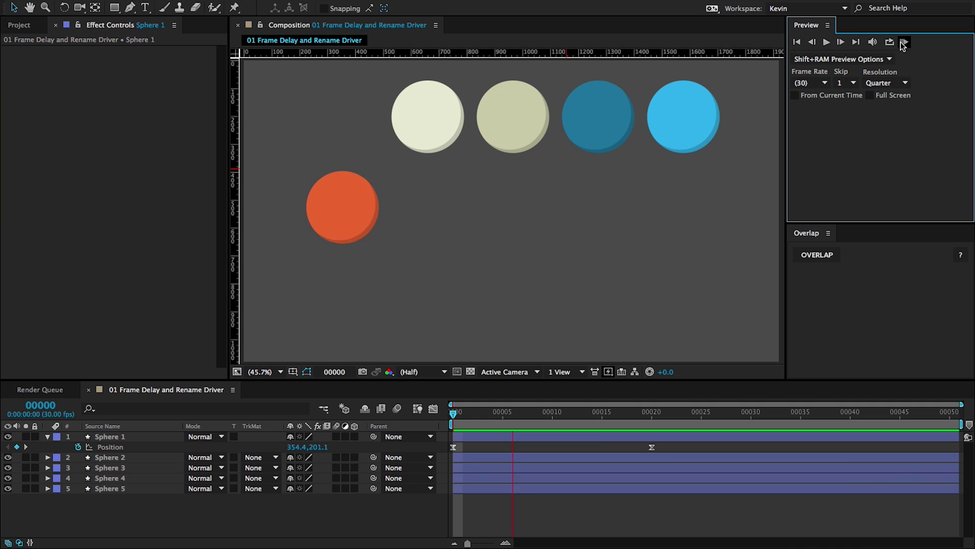
{"action": "key", "text": "space"}
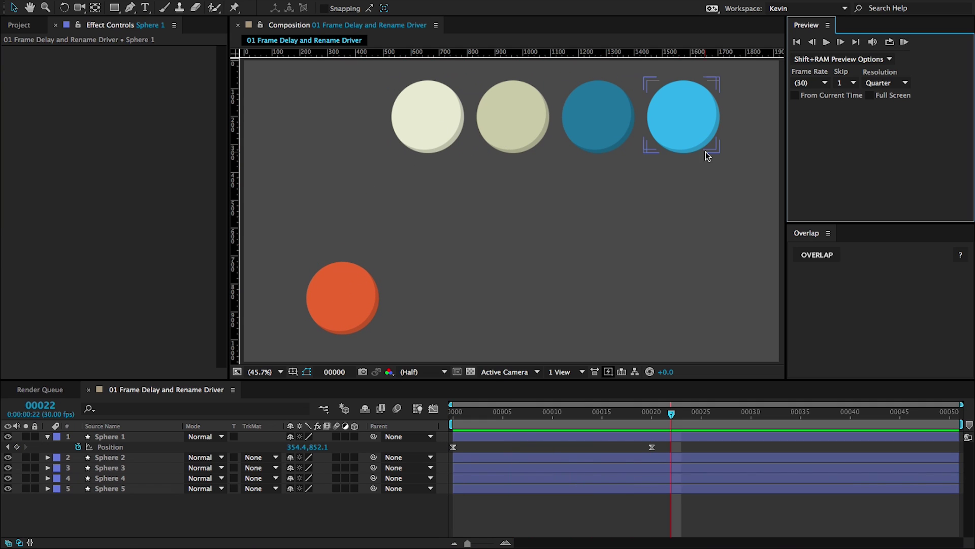
{"action": "left_click", "coordinate": [104, 437]}
{"action": "left_click", "coordinate": [111, 489], "text": "shift"}
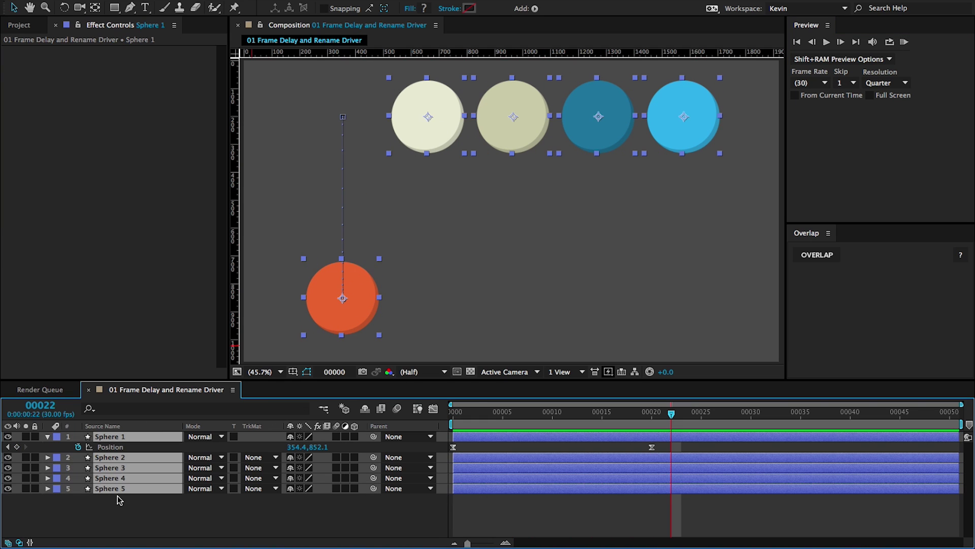
In the Overlap preferences, enable Rename Driver and Color Labels with a Red driver and Yellow driven layers
{"action": "left_click", "coordinate": [817, 255]}
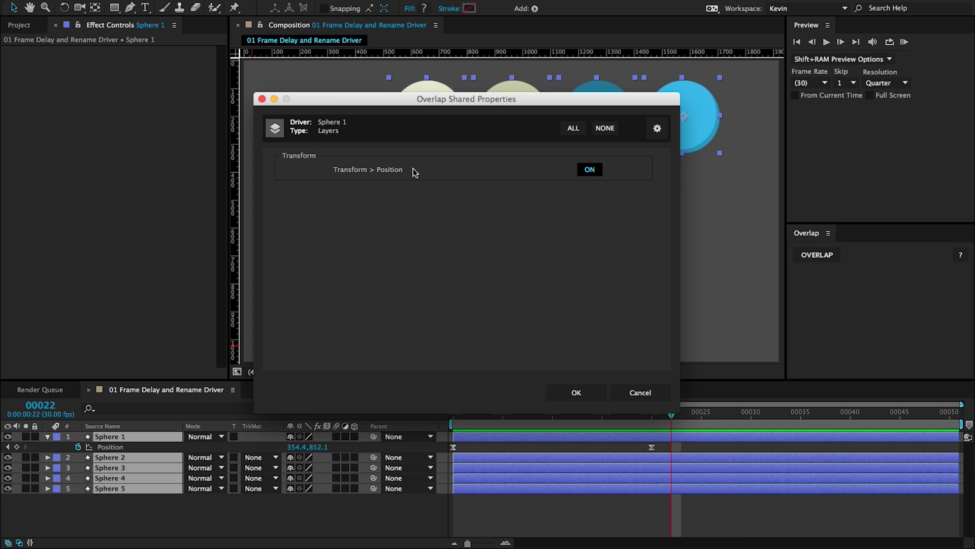
{"action": "left_click", "coordinate": [658, 130]}
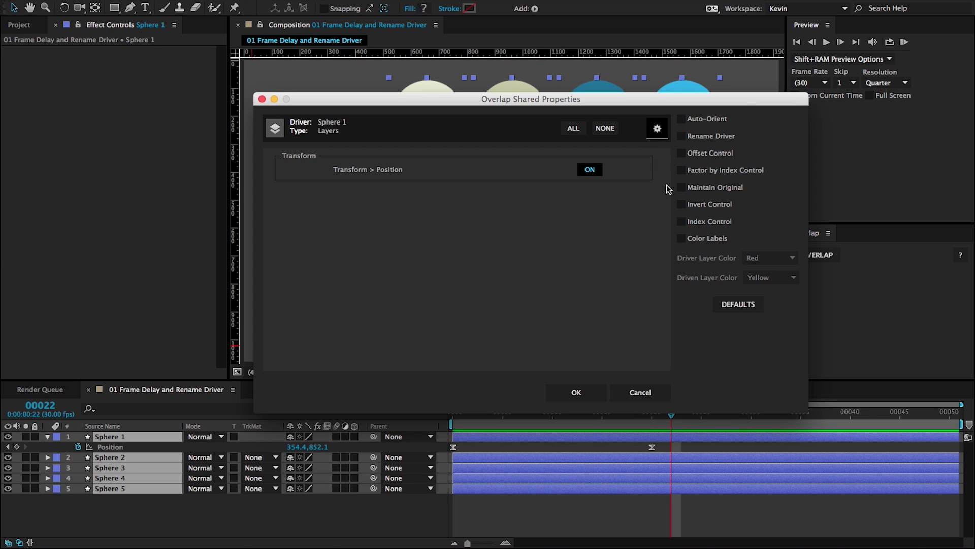
{"action": "left_click", "coordinate": [680, 137]}
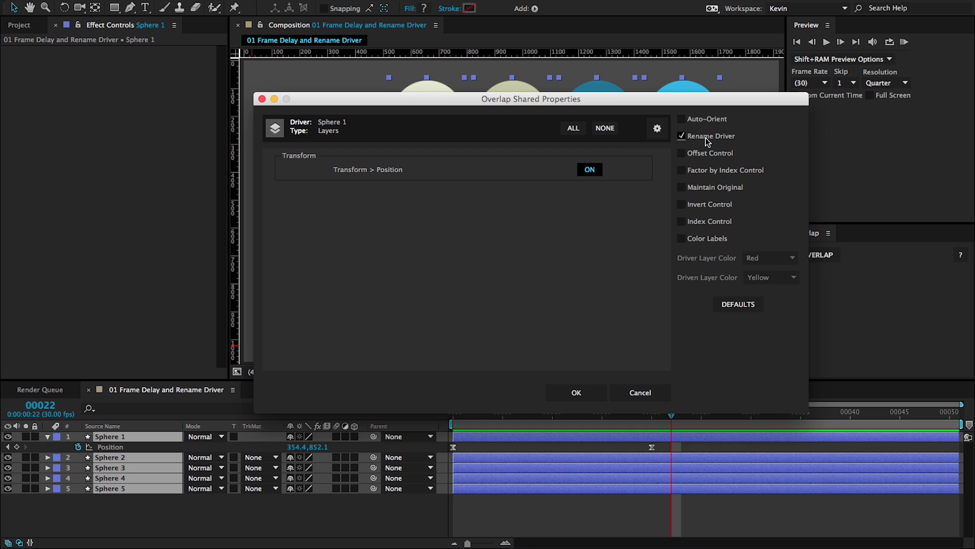
{"action": "left_click", "coordinate": [708, 241]}
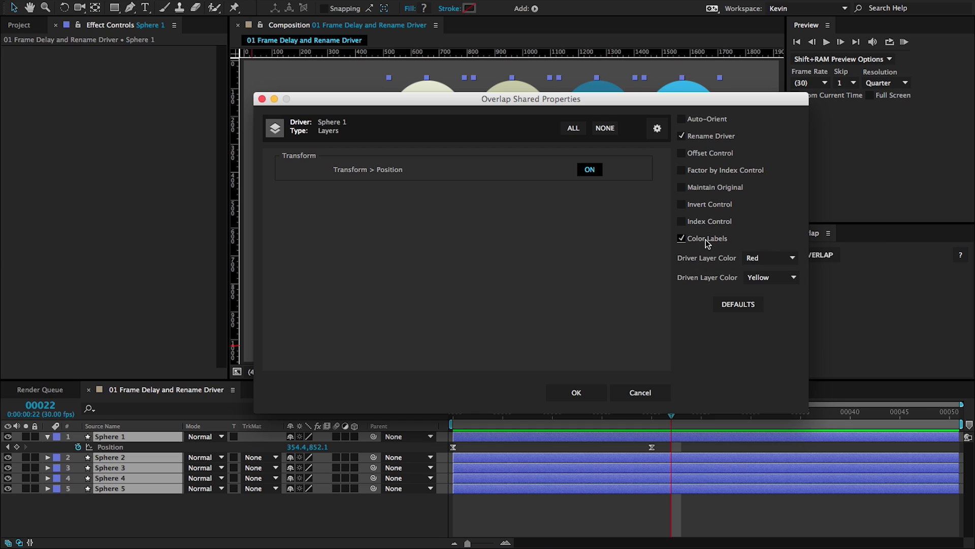
{"action": "left_click", "coordinate": [748, 259]}
{"action": "left_click", "coordinate": [731, 270]}
{"action": "mouse_move", "coordinate": [739, 196]}
{"action": "left_click", "coordinate": [575, 398]}
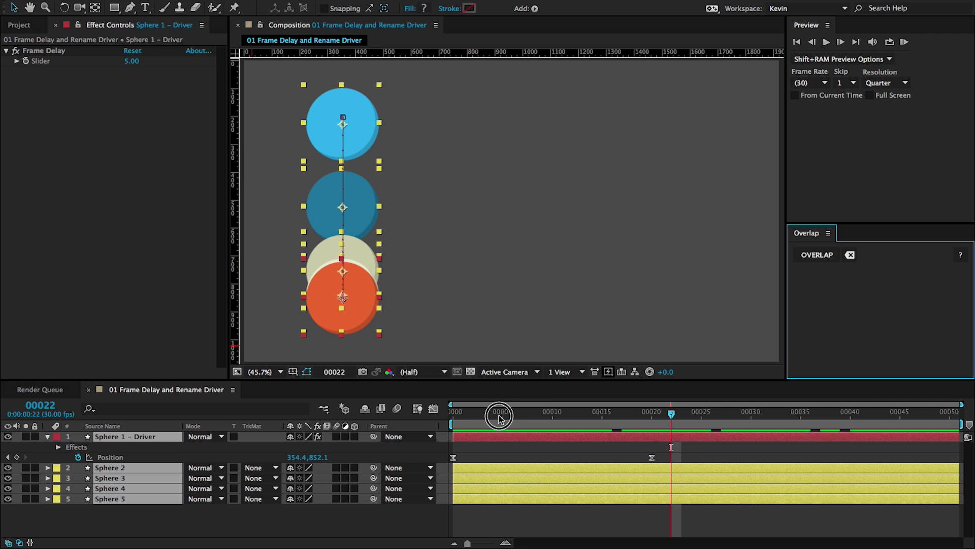
{"action": "left_click", "coordinate": [426, 420]}
{"action": "key", "text": "Home"}
{"action": "left_click", "coordinate": [906, 42]}
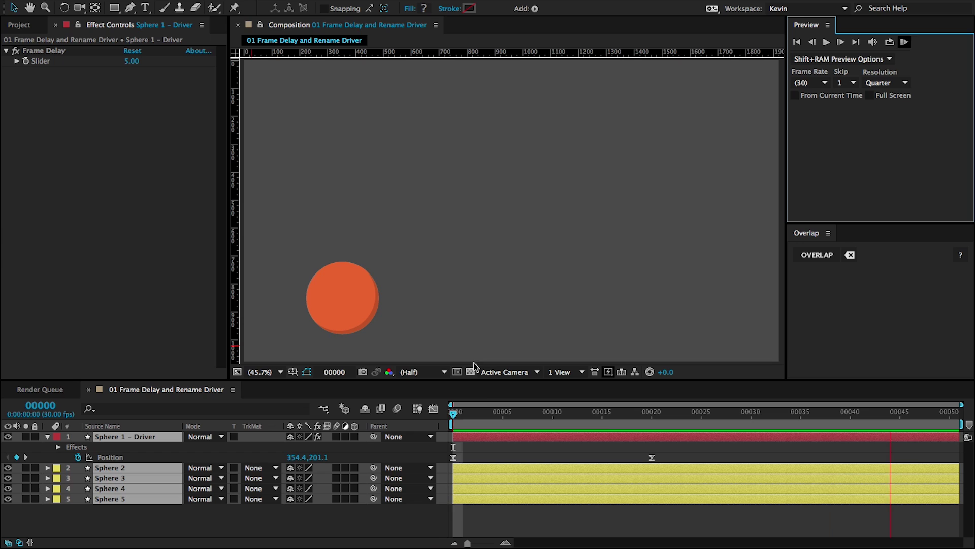
{"action": "key", "text": "space"}
{"action": "left_click_drag", "start_coordinate": [515, 421], "coordinate": [451, 414]}
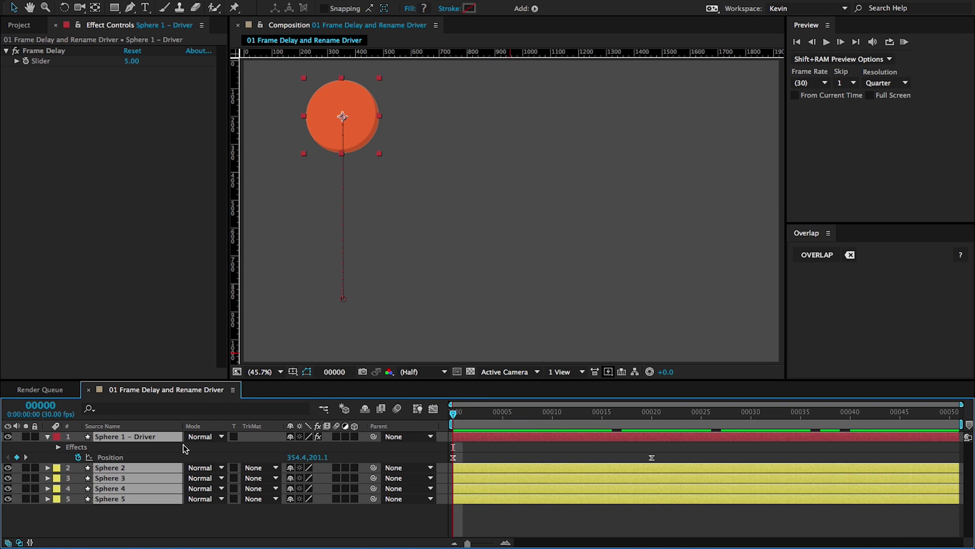
Clear Overlap and reapply it with Maintain Original enabled
{"action": "left_click", "coordinate": [850, 258]}
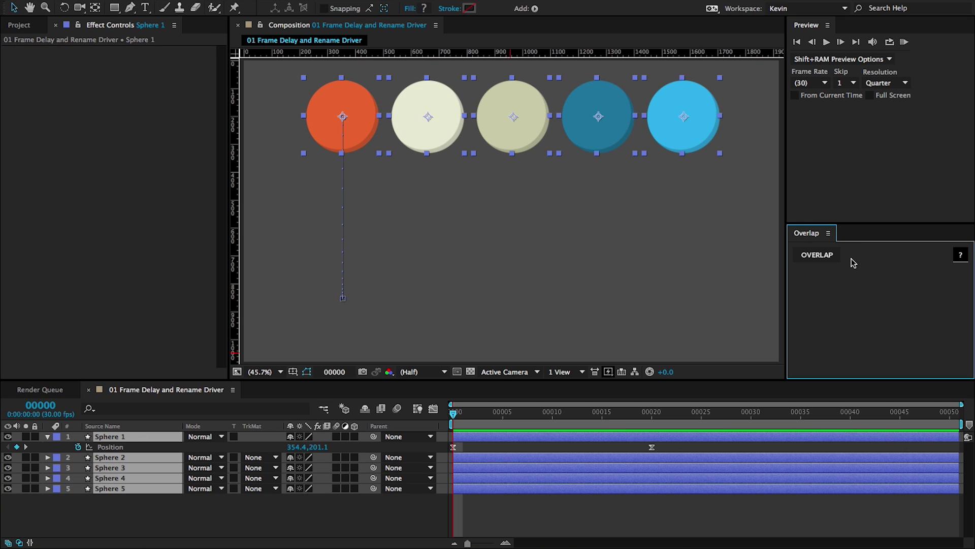
{"action": "left_click", "coordinate": [822, 255]}
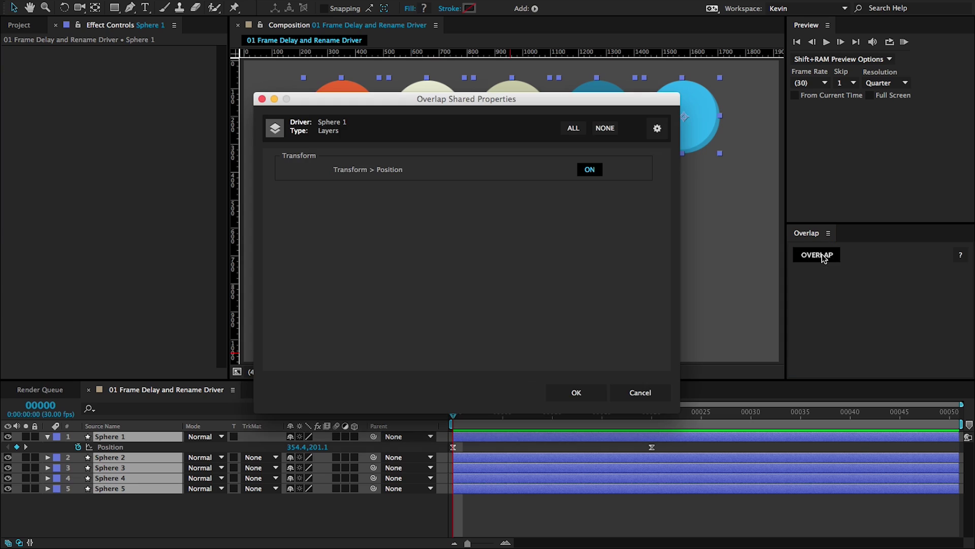
{"action": "left_click", "coordinate": [658, 129]}
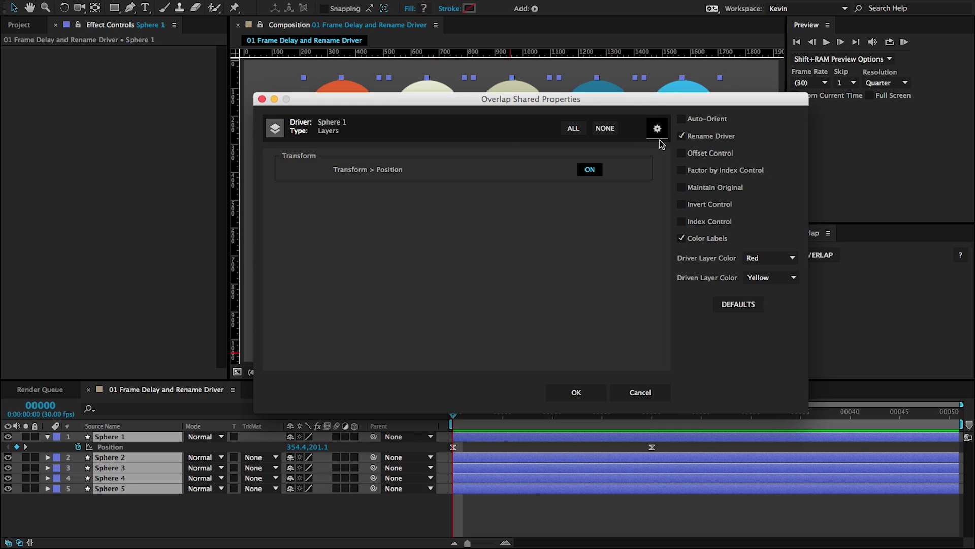
{"action": "left_click", "coordinate": [681, 189]}
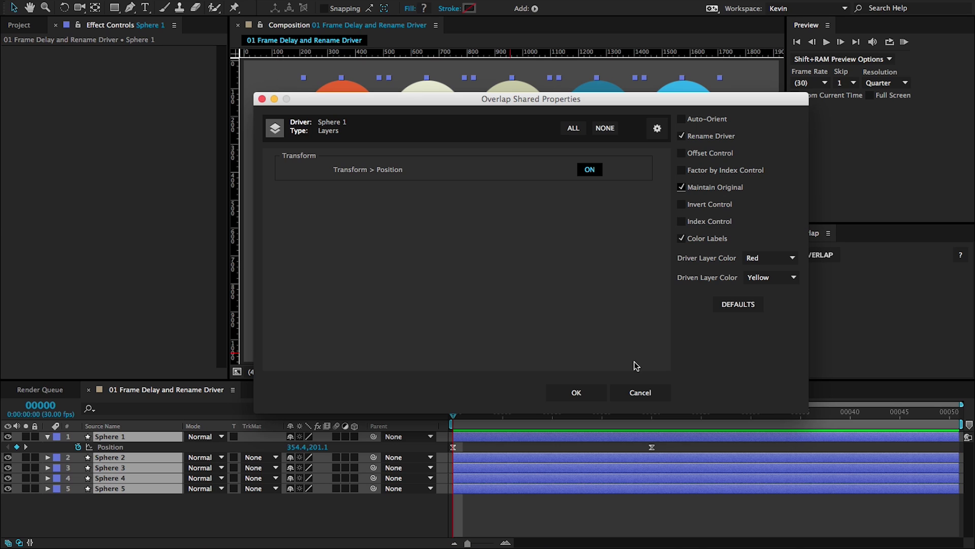
{"action": "left_click", "coordinate": [576, 393]}
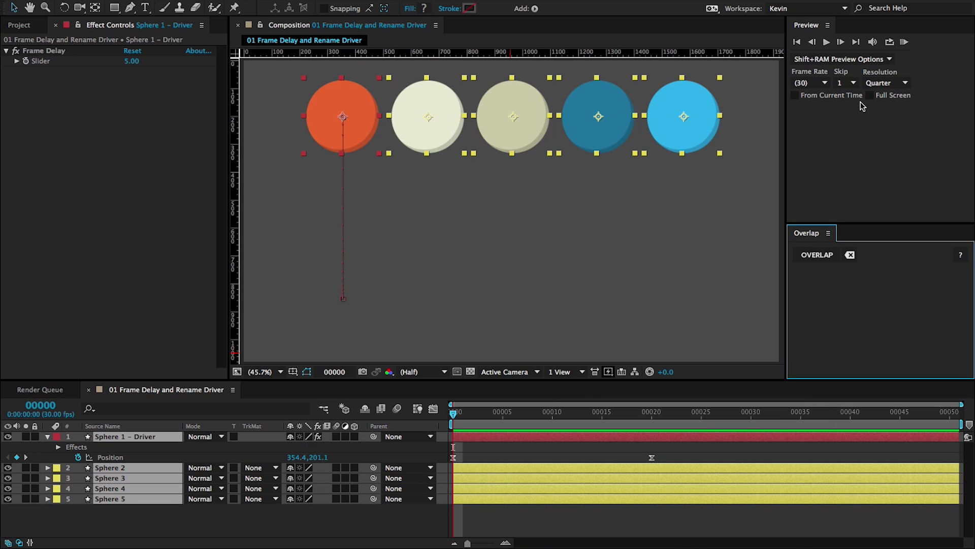
{"action": "left_click", "coordinate": [904, 43]}
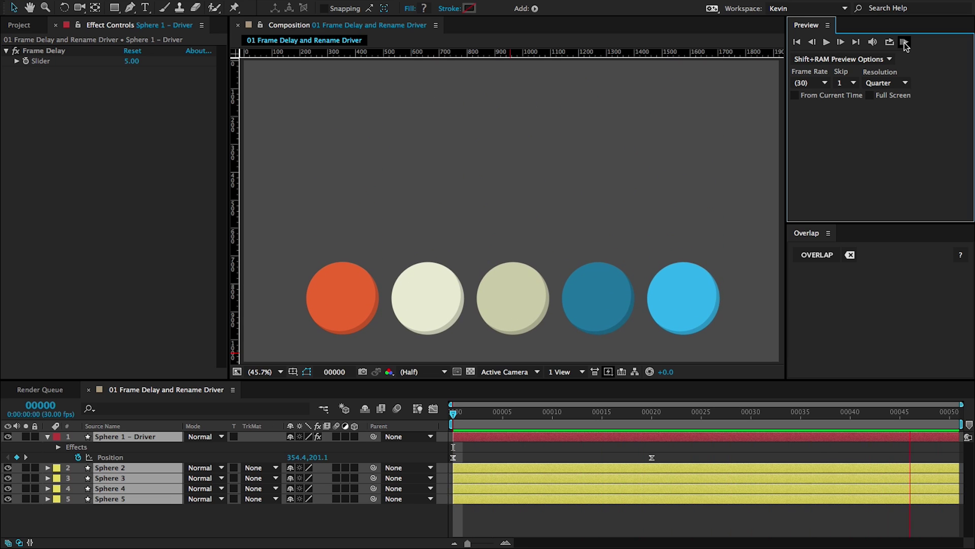
{"action": "left_click", "coordinate": [500, 411]}
{"action": "left_click_drag", "start_coordinate": [500, 411], "coordinate": [429, 406]}
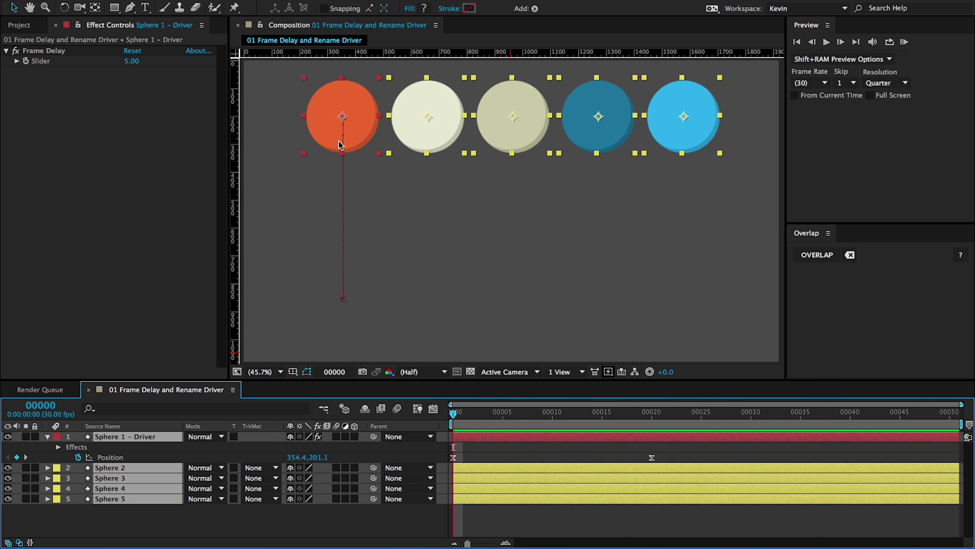
{"action": "left_click_drag", "start_coordinate": [455, 414], "coordinate": [362, 408]}
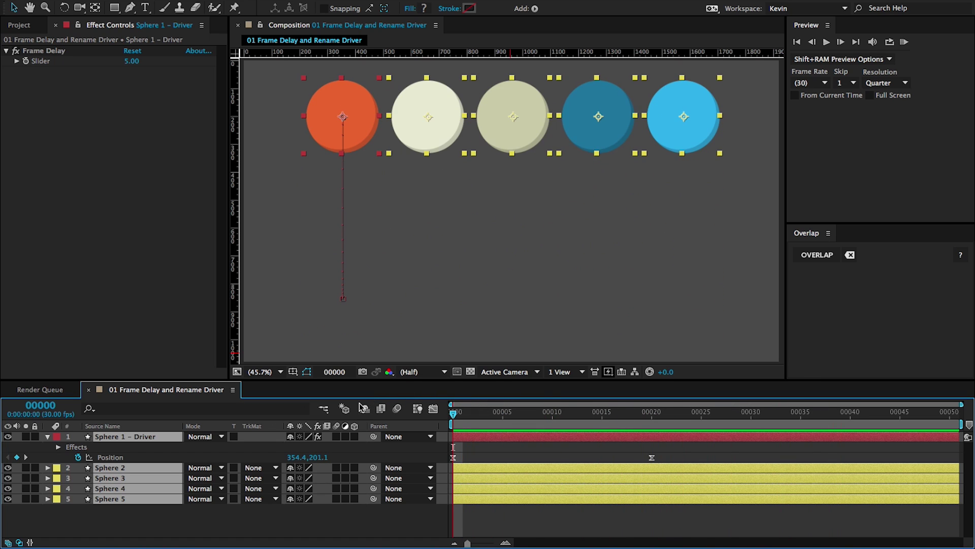
{"action": "left_click", "coordinate": [213, 513]}
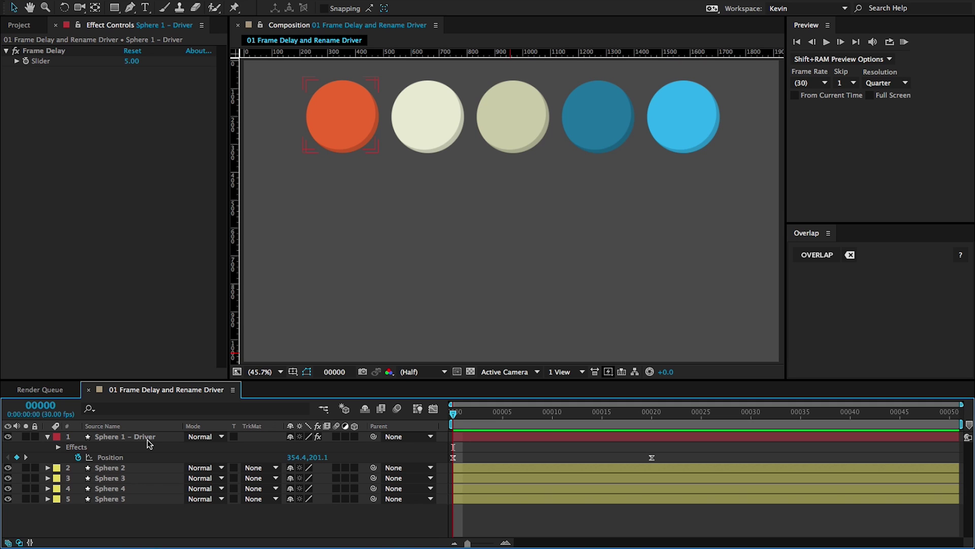
{"action": "left_click", "coordinate": [147, 439]}
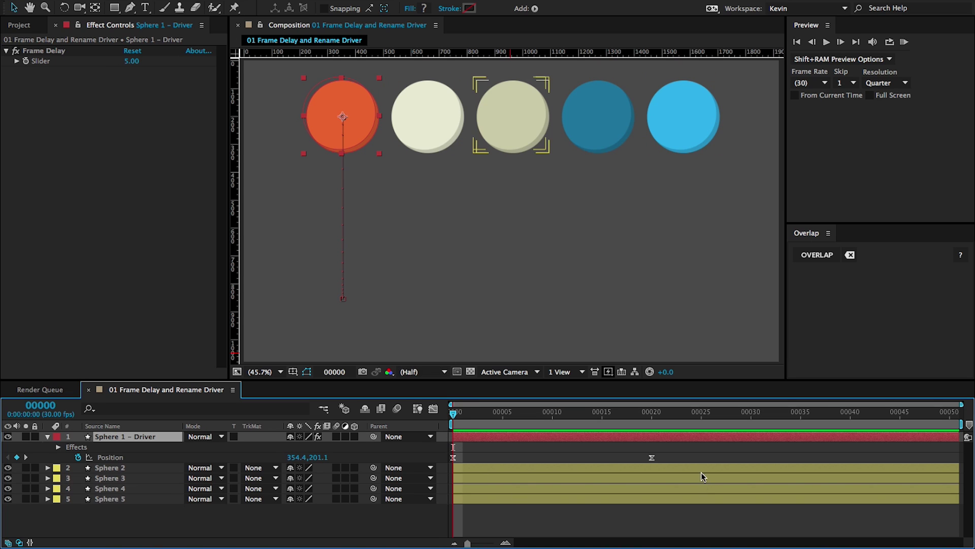
{"action": "left_click_drag", "start_coordinate": [668, 455], "coordinate": [454, 459]}
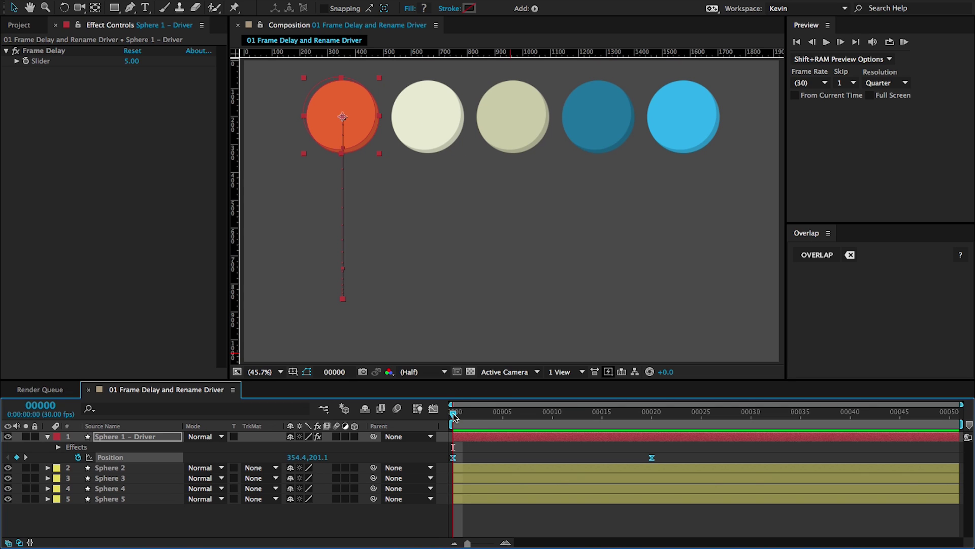
{"action": "left_click_drag", "start_coordinate": [454, 412], "coordinate": [553, 413]}
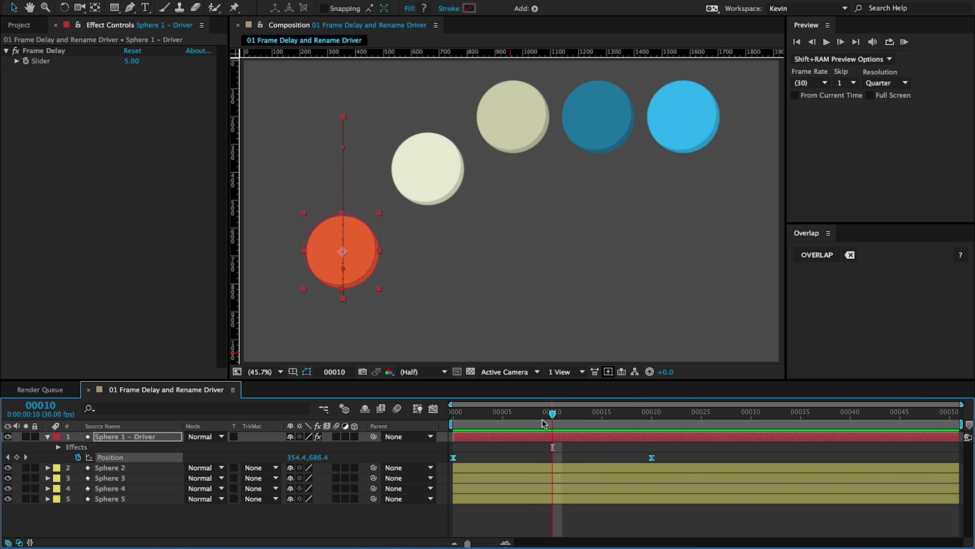
{"action": "left_click_drag", "start_coordinate": [544, 420], "coordinate": [429, 404]}
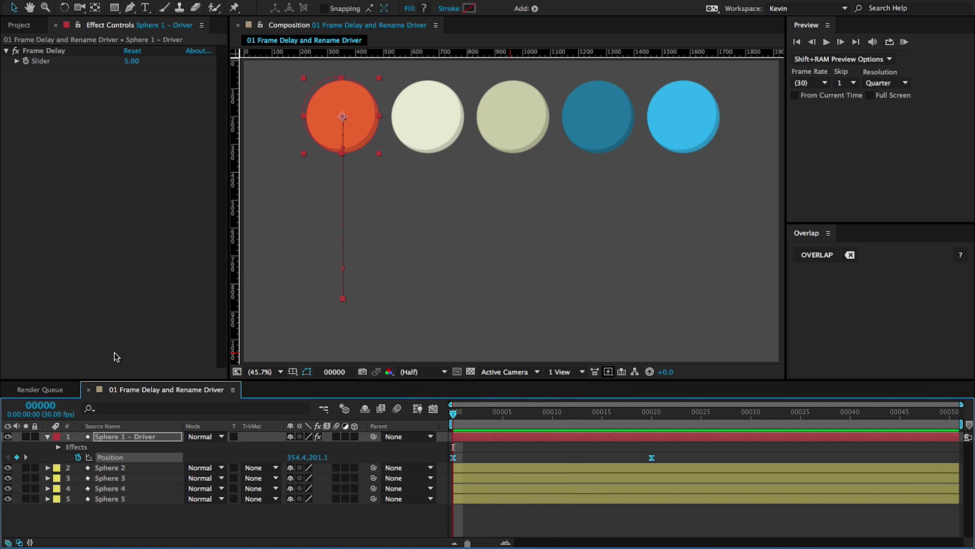
Set Sphere 1 – Driver's Frame Delay to 2.00, preview the result, and collapse the layer
{"action": "left_click", "coordinate": [122, 438]}
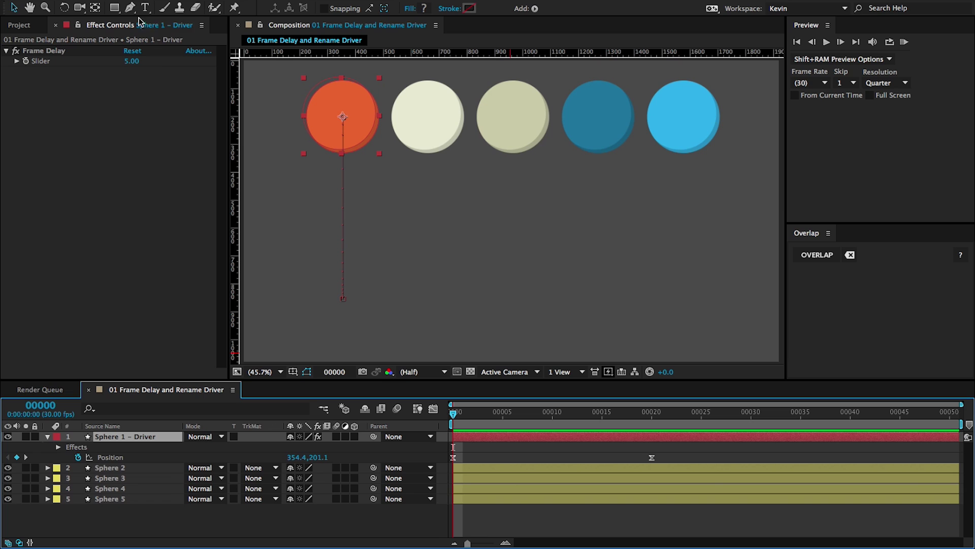
{"action": "left_click", "coordinate": [131, 61]}
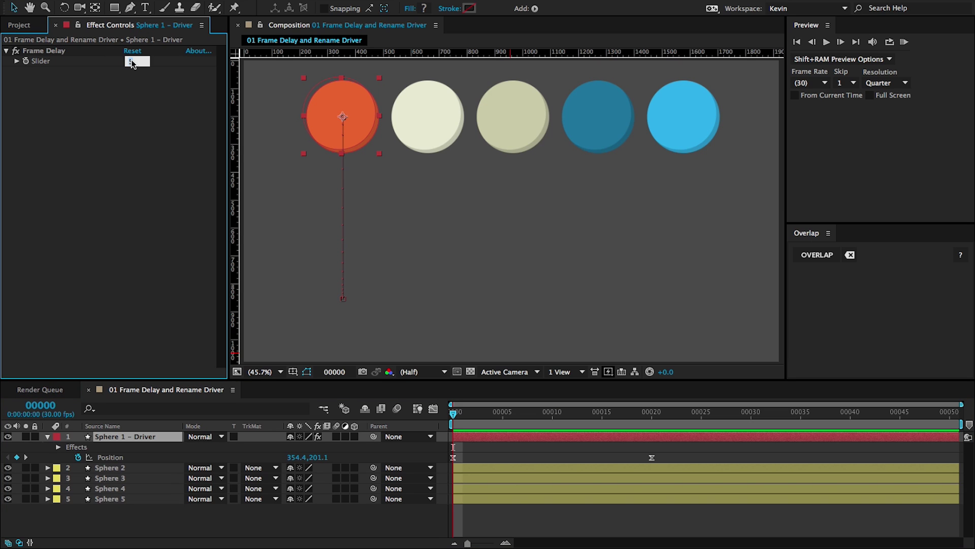
{"action": "key", "text": "Return"}
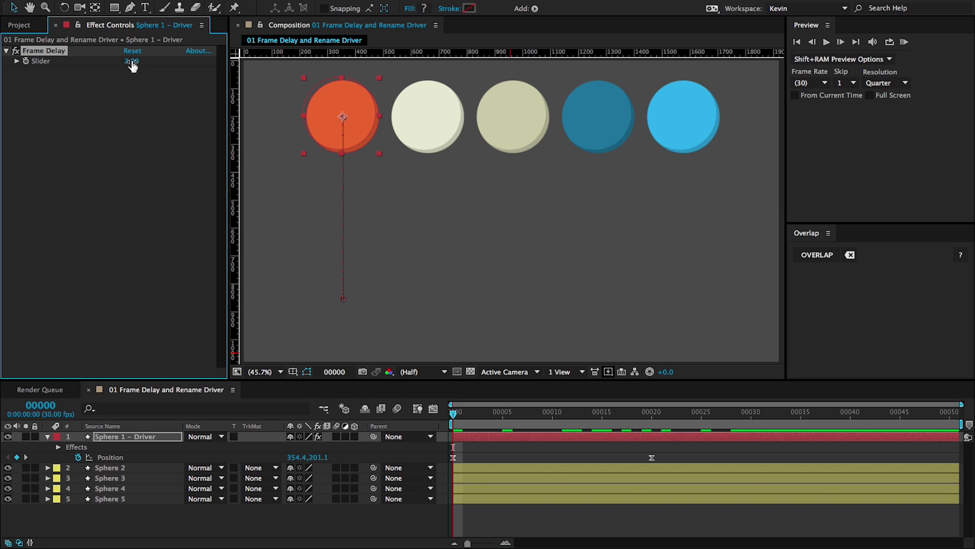
{"action": "left_click", "coordinate": [904, 43]}
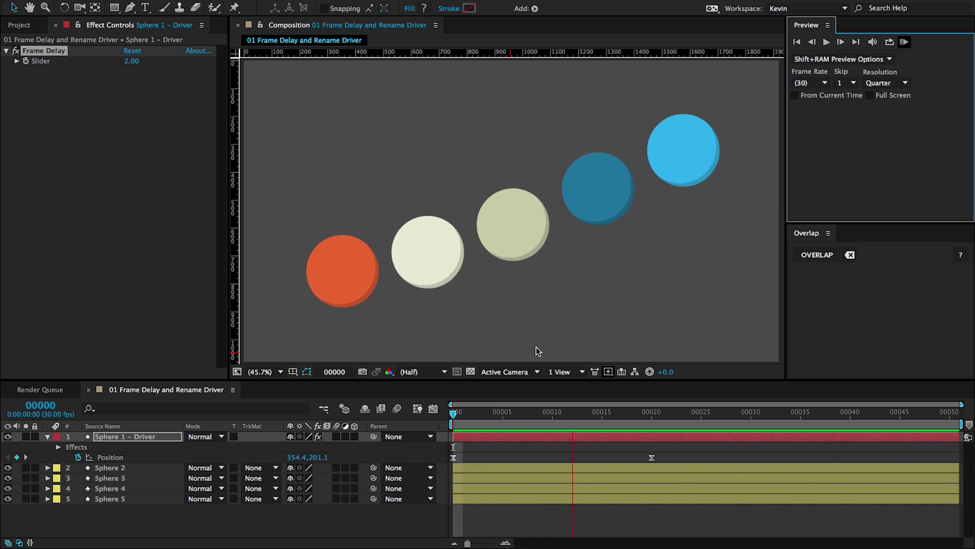
{"action": "key", "text": "space"}
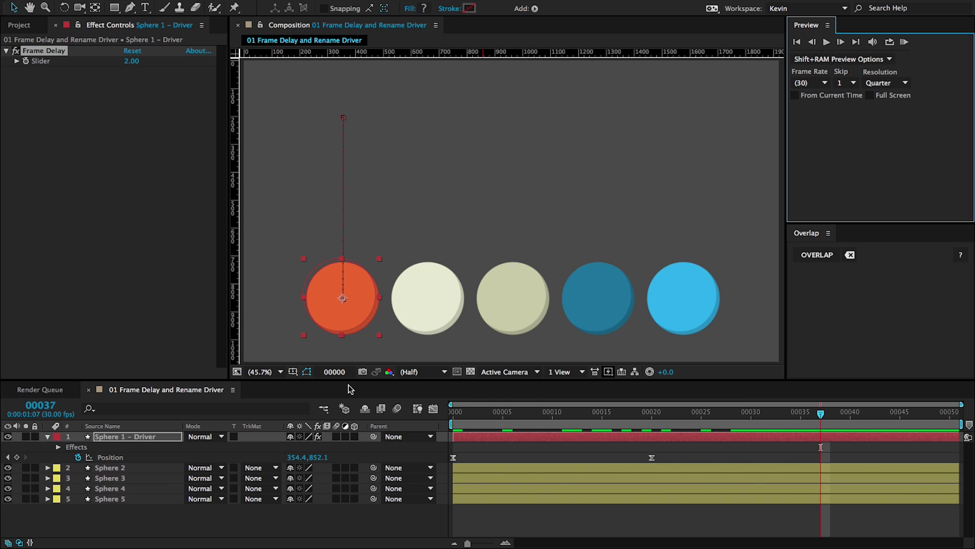
{"action": "left_click", "coordinate": [144, 438]}
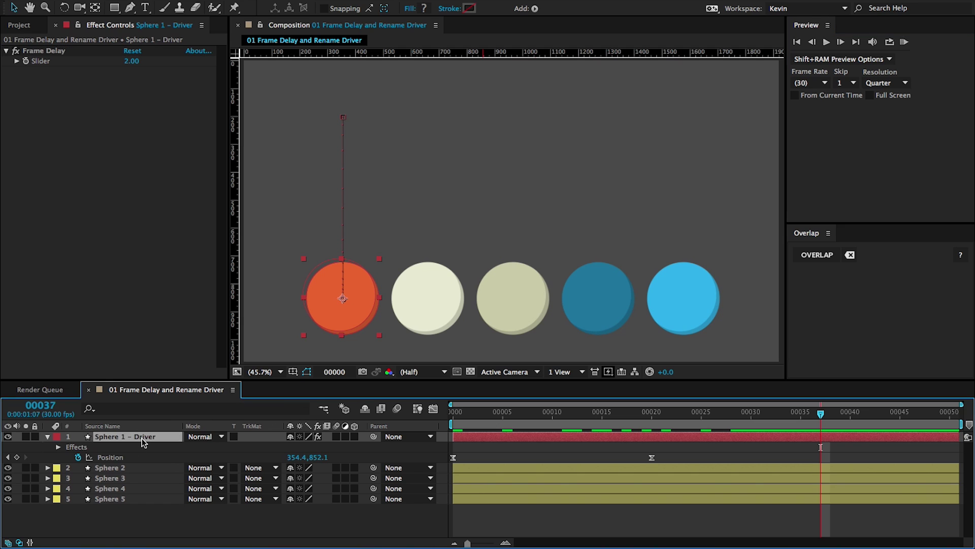
{"action": "left_click", "coordinate": [48, 437]}
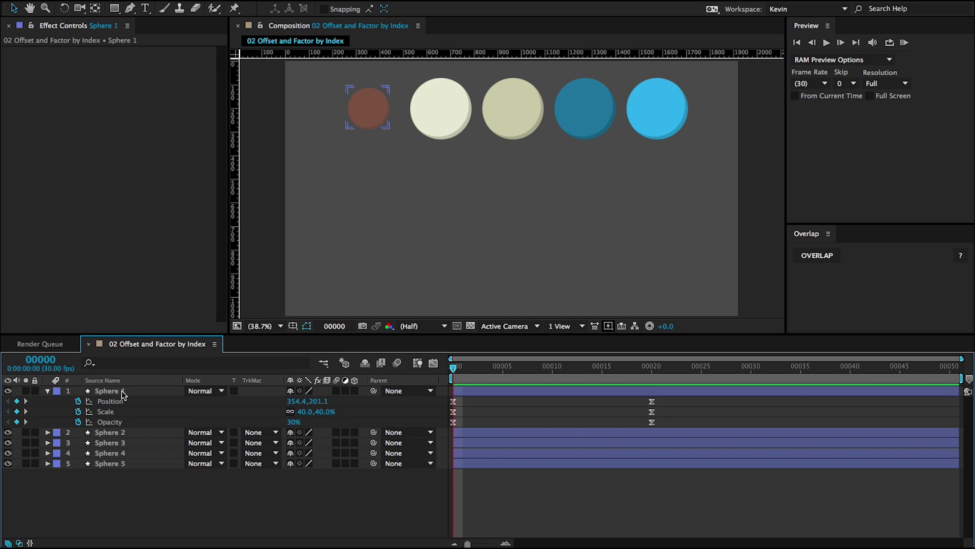
Select Spheres 1–5 and open Overlap with Position, Scale and Opacity all switched on
{"action": "left_click", "coordinate": [121, 391]}
{"action": "left_click", "coordinate": [123, 463], "text": "shift"}
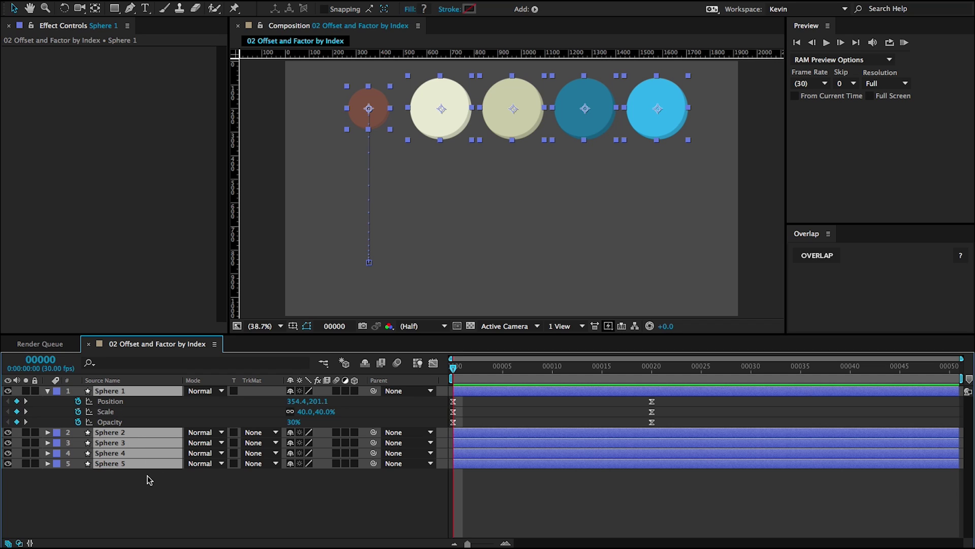
{"action": "left_click", "coordinate": [832, 259]}
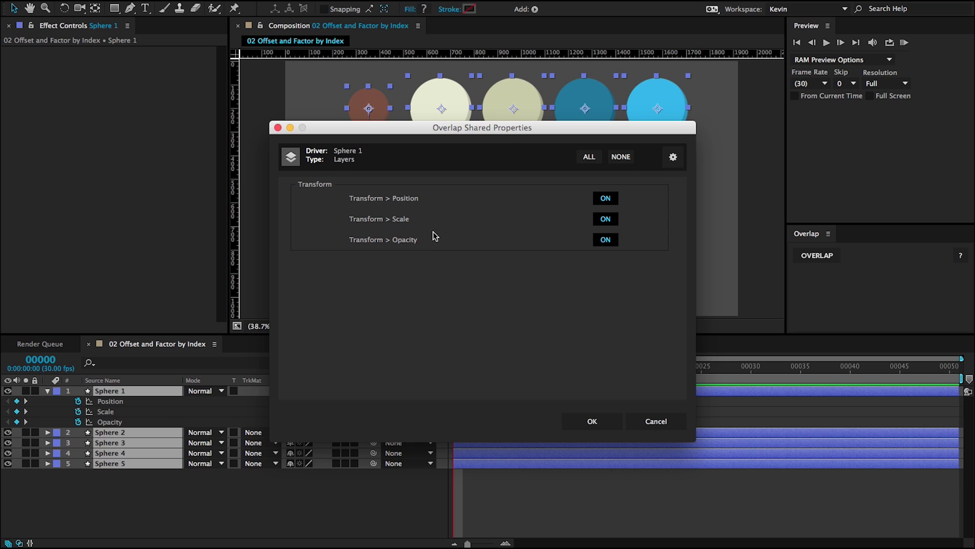
{"action": "left_click", "coordinate": [621, 156]}
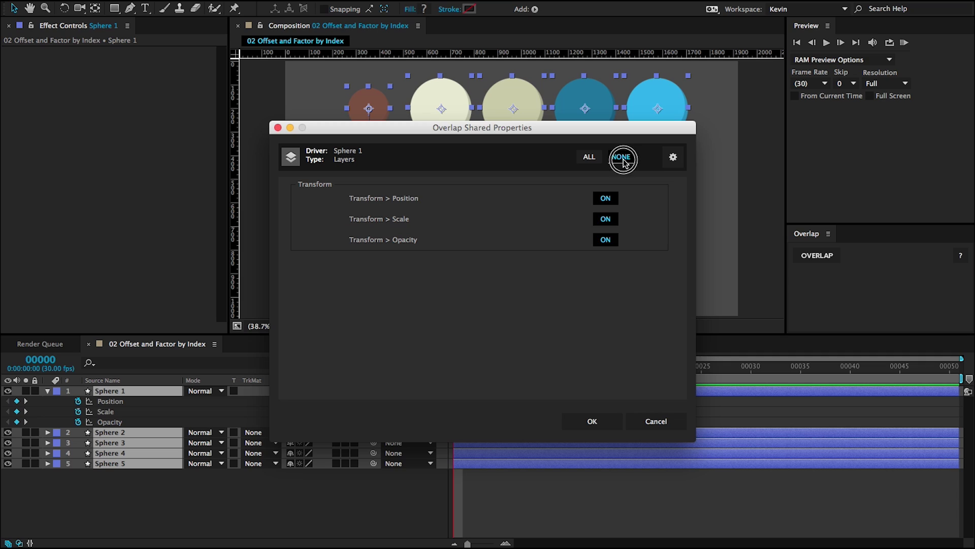
{"action": "left_click", "coordinate": [606, 219]}
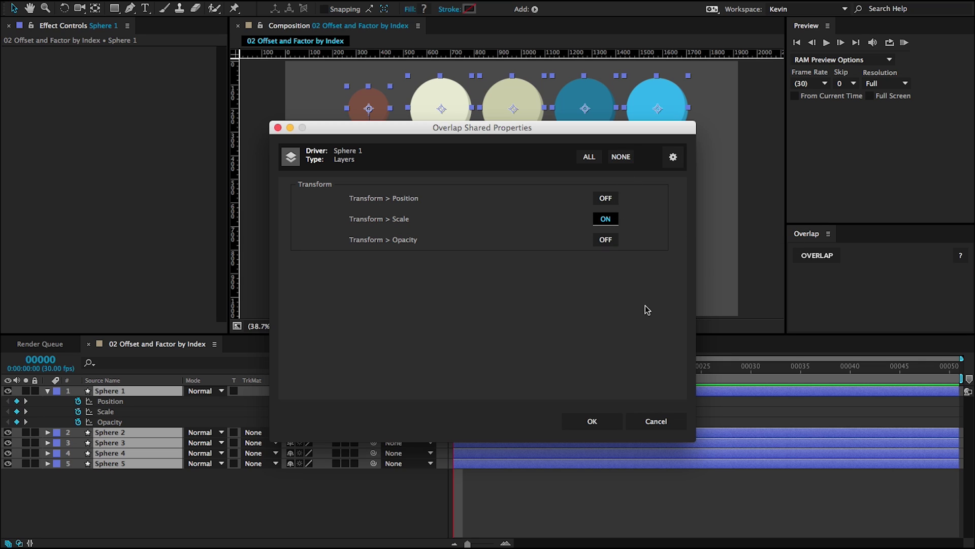
{"action": "left_click", "coordinate": [590, 159]}
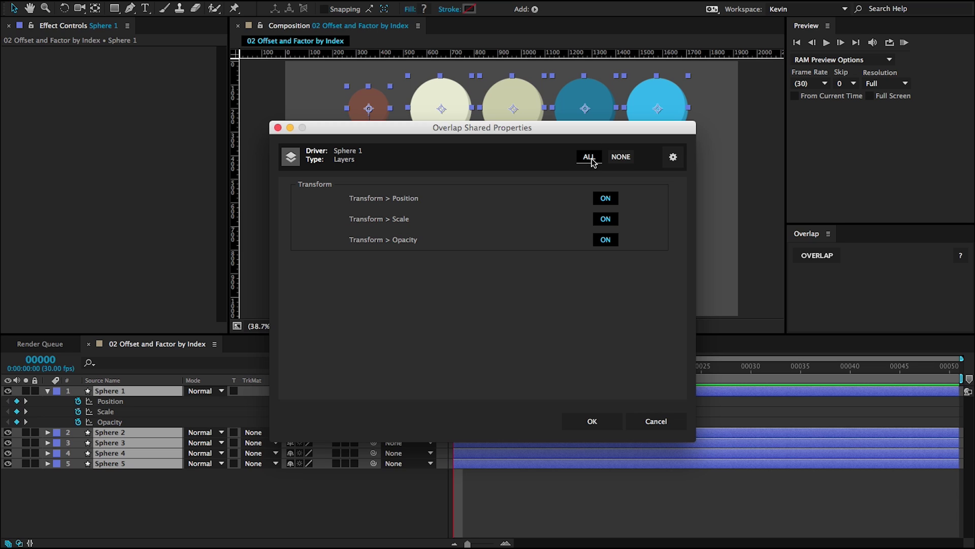
{"action": "left_click", "coordinate": [673, 160]}
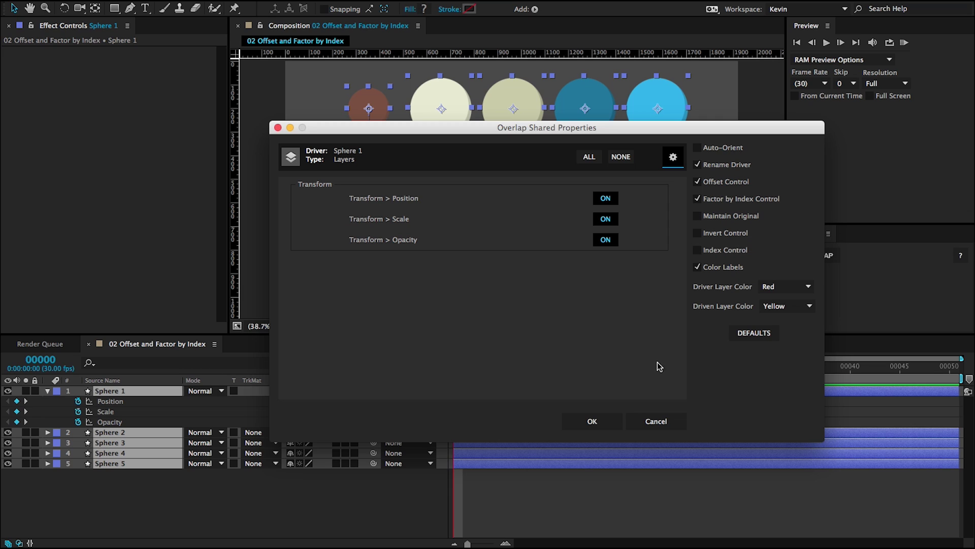
Apply Overlap to the five spheres and reveal Position on every layer
{"action": "left_click", "coordinate": [602, 431]}
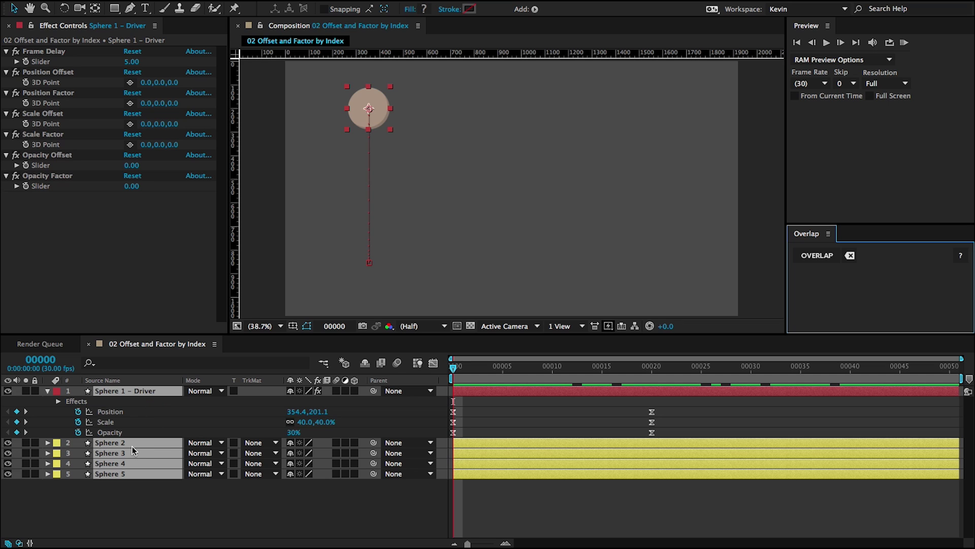
{"action": "key", "text": "ctrl+a"}
{"action": "key", "text": "p"}
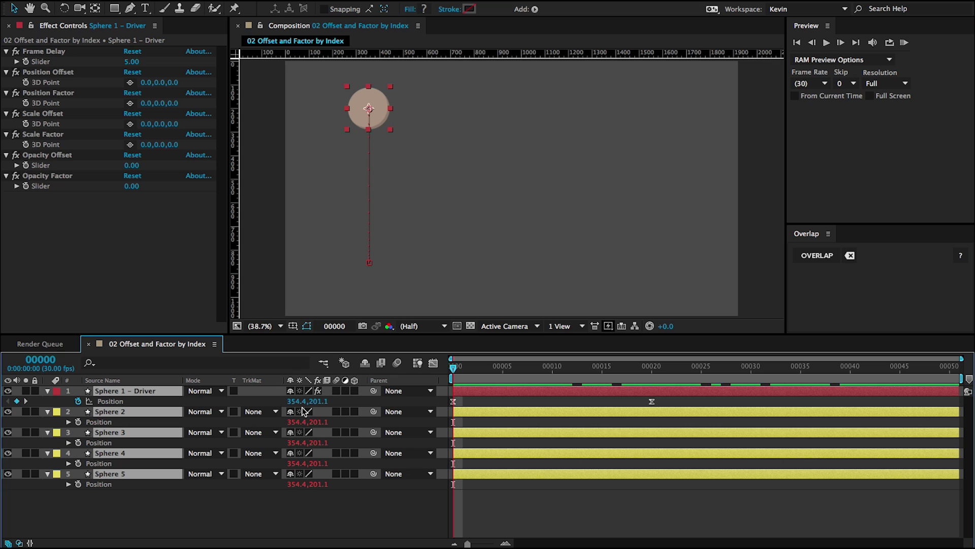
{"action": "left_click", "coordinate": [127, 214]}
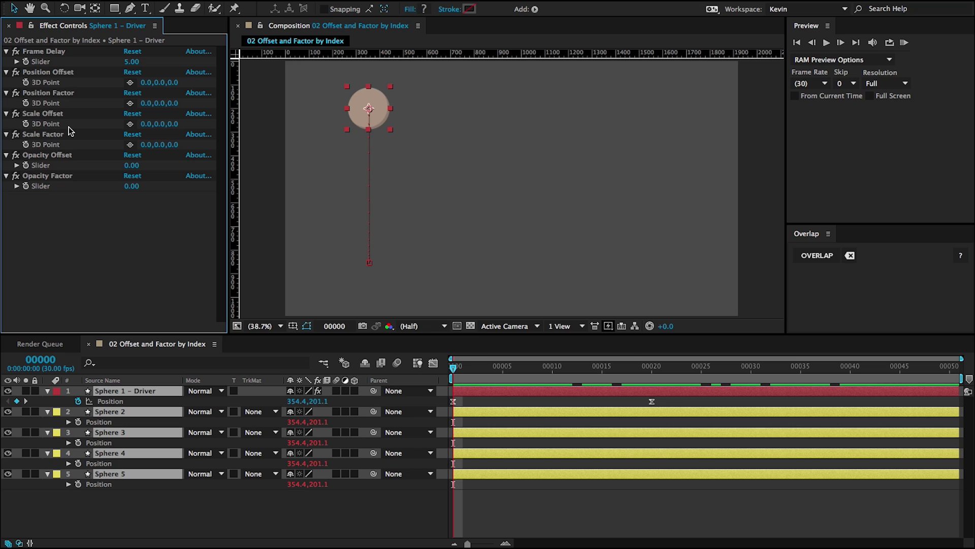
{"action": "left_click", "coordinate": [147, 82]}
{"action": "key", "text": "Return"}
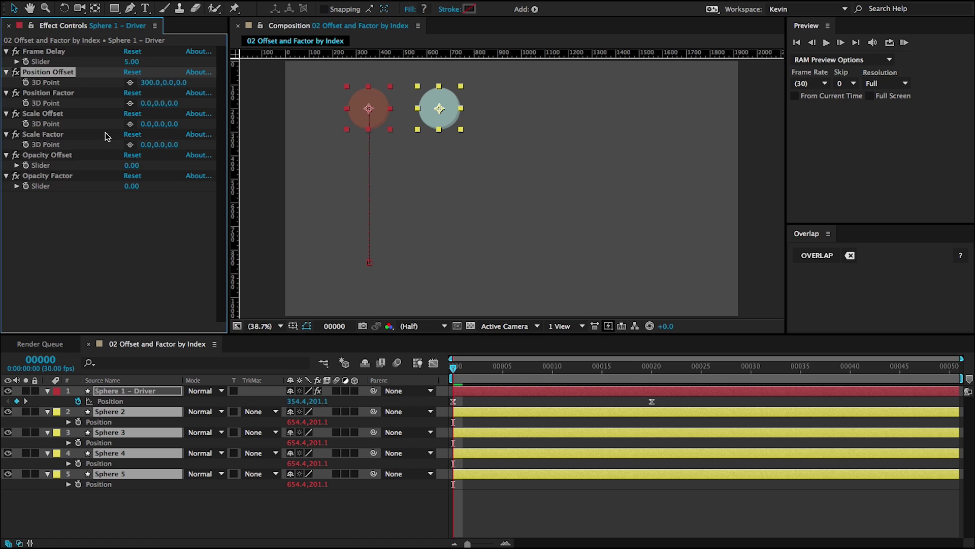
{"action": "left_click", "coordinate": [150, 124]}
{"action": "type", "text": "-15"}
{"action": "key", "text": "Tab"}
{"action": "type", "text": "-"}
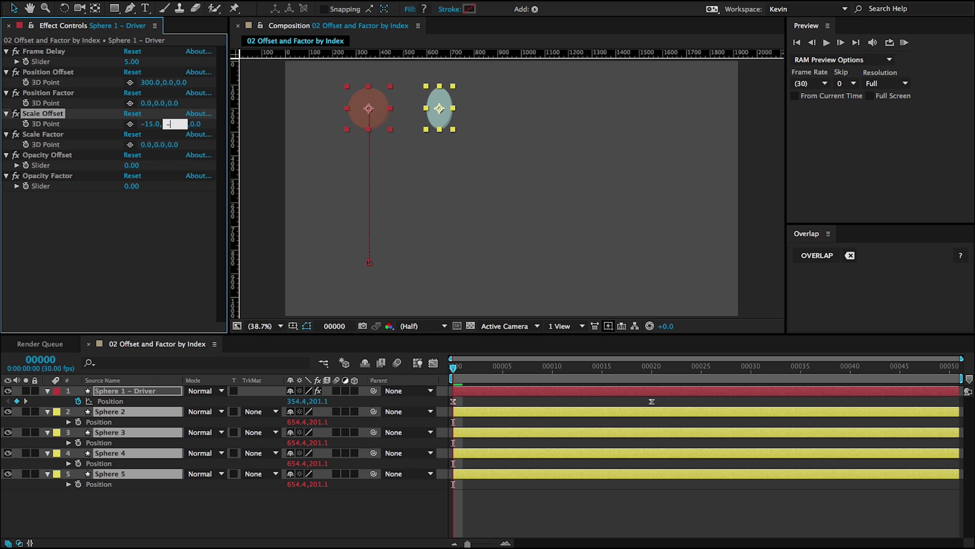
{"action": "type", "text": "15"}
{"action": "key", "text": "Tab"}
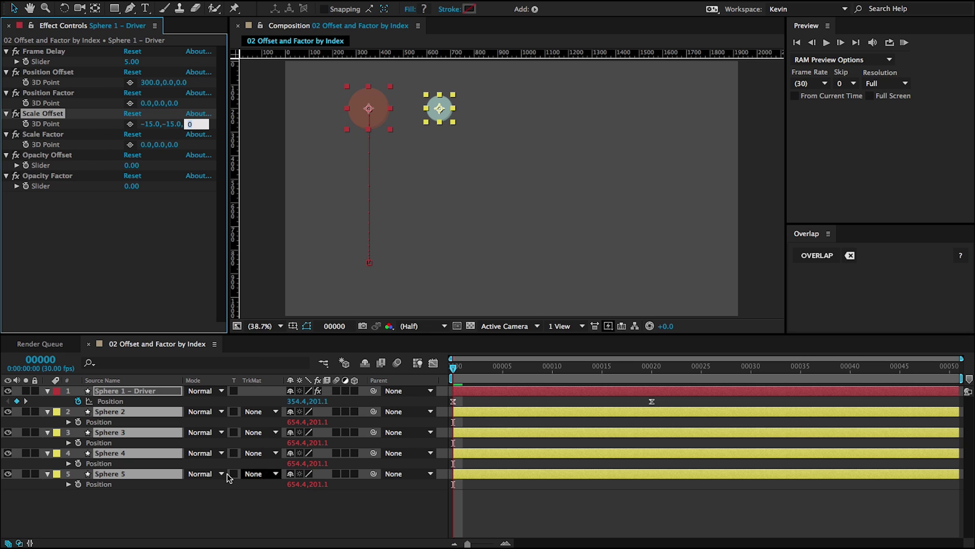
{"action": "type", "text": "s"}
{"action": "left_click", "coordinate": [174, 528]}
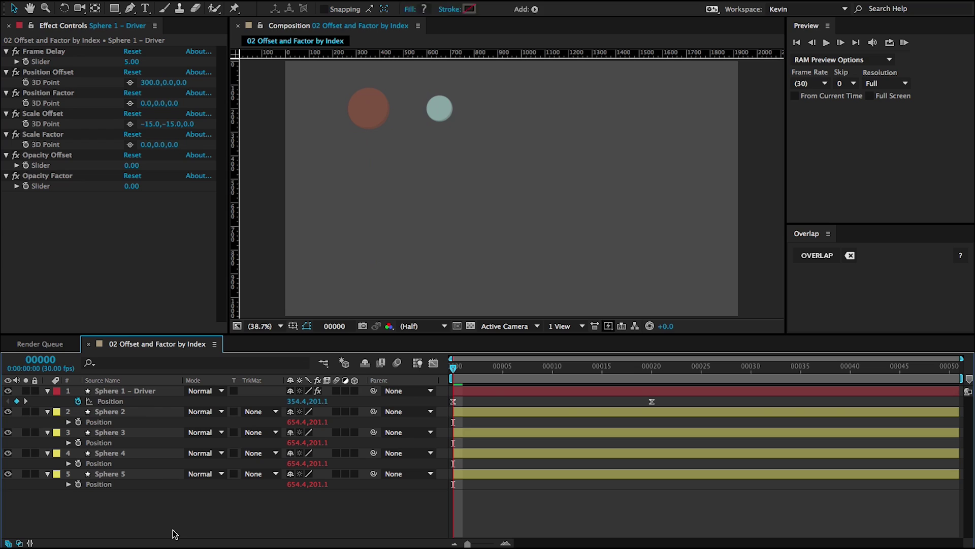
{"action": "left_click", "coordinate": [138, 391]}
{"action": "left_click", "coordinate": [109, 473], "text": "shift"}
{"action": "key", "text": "s"}
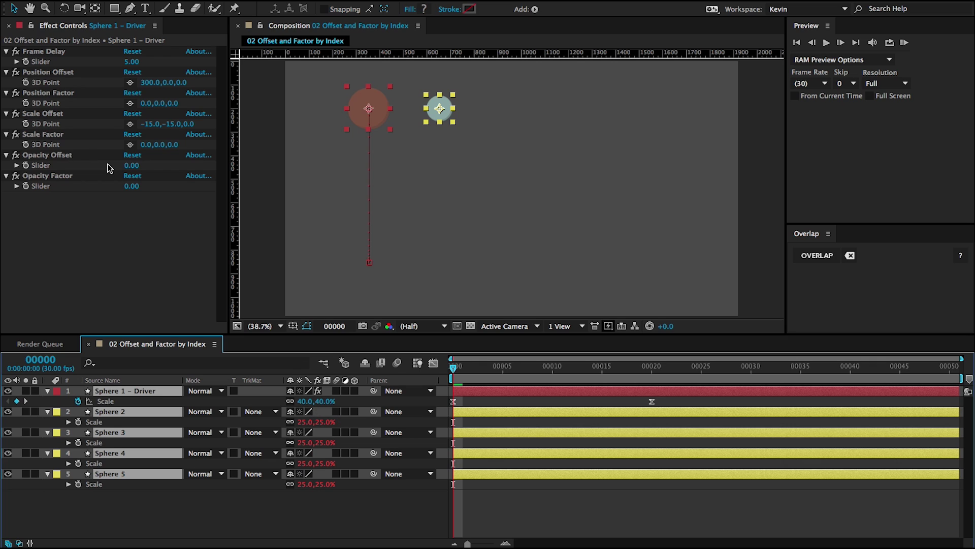
{"action": "left_click", "coordinate": [60, 153]}
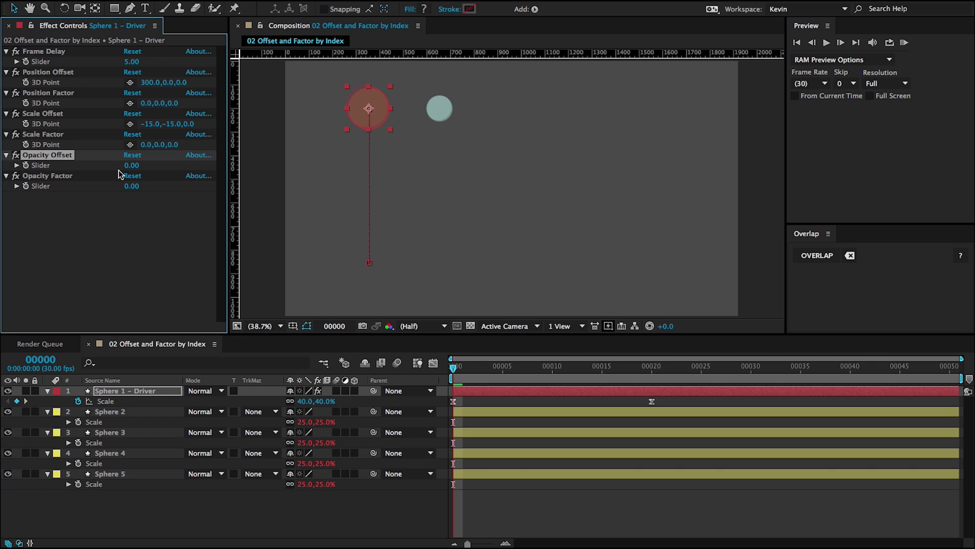
{"action": "left_click", "coordinate": [127, 166]}
{"action": "type", "text": "-5"}
{"action": "key", "text": "Return"}
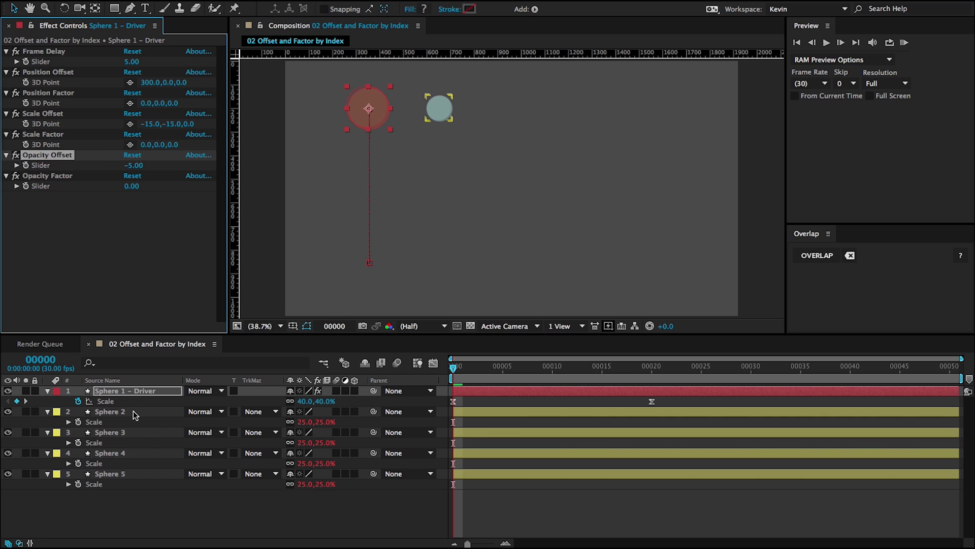
{"action": "left_click", "coordinate": [136, 391]}
{"action": "left_click", "coordinate": [122, 477], "text": "shift"}
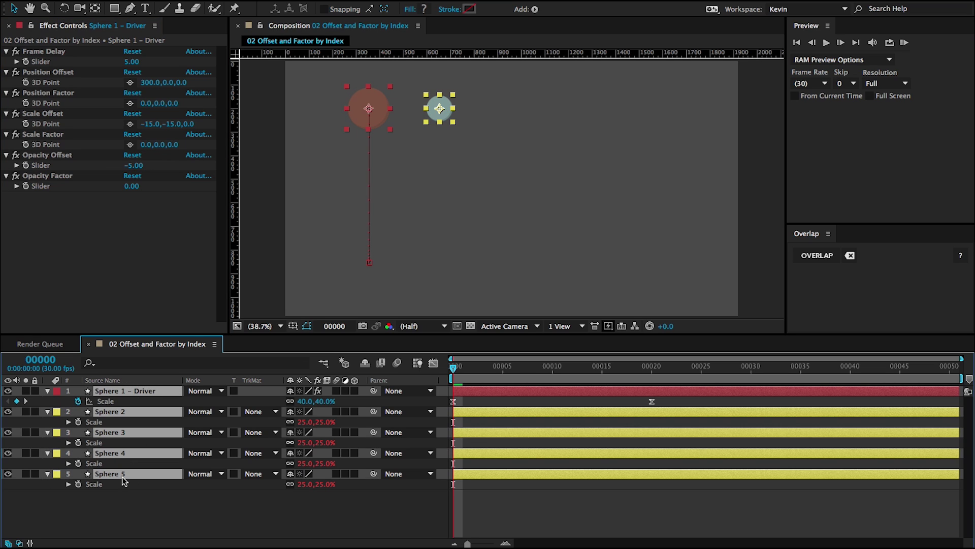
{"action": "key", "text": "t"}
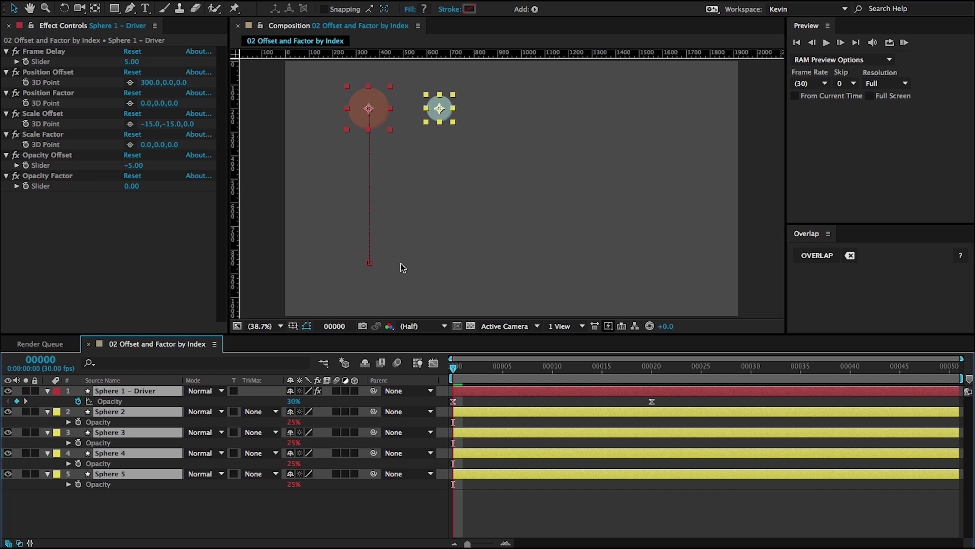
{"action": "key", "text": "ctrl+z"}
{"action": "key", "text": "ctrl+z"}
{"action": "key", "text": "ctrl+z"}
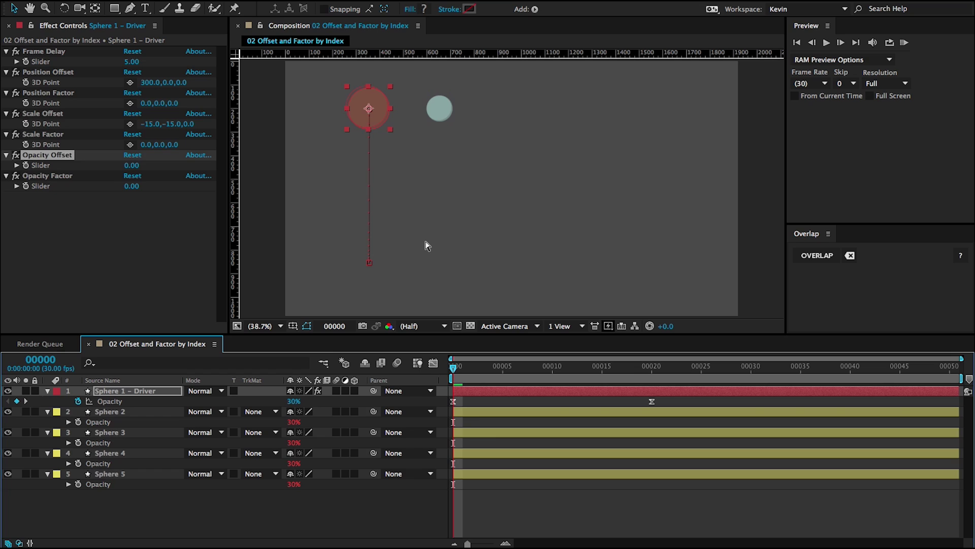
{"action": "key", "text": "ctrl+z"}
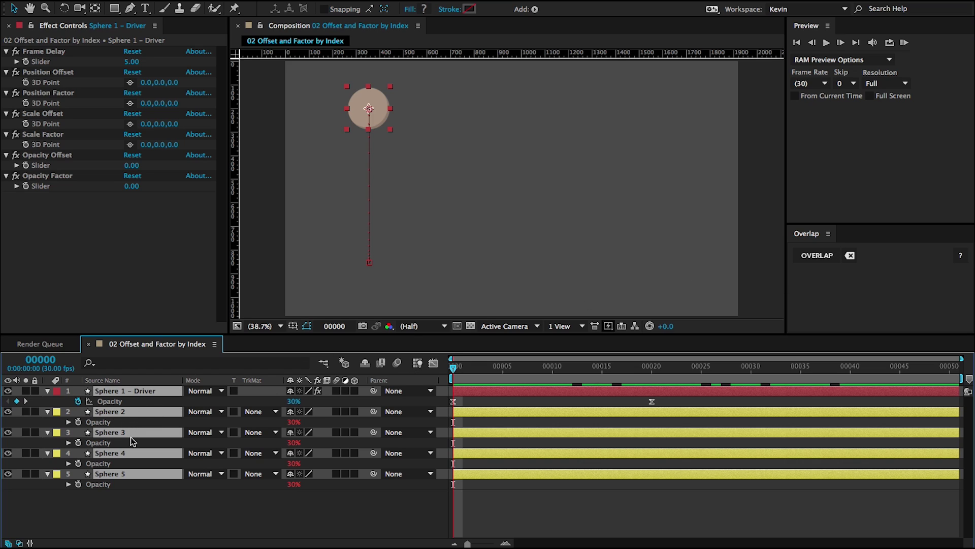
Select all five sphere layers and set Position Factor X to 250, then 300
{"action": "left_click", "coordinate": [145, 508]}
{"action": "left_click", "coordinate": [115, 411]}
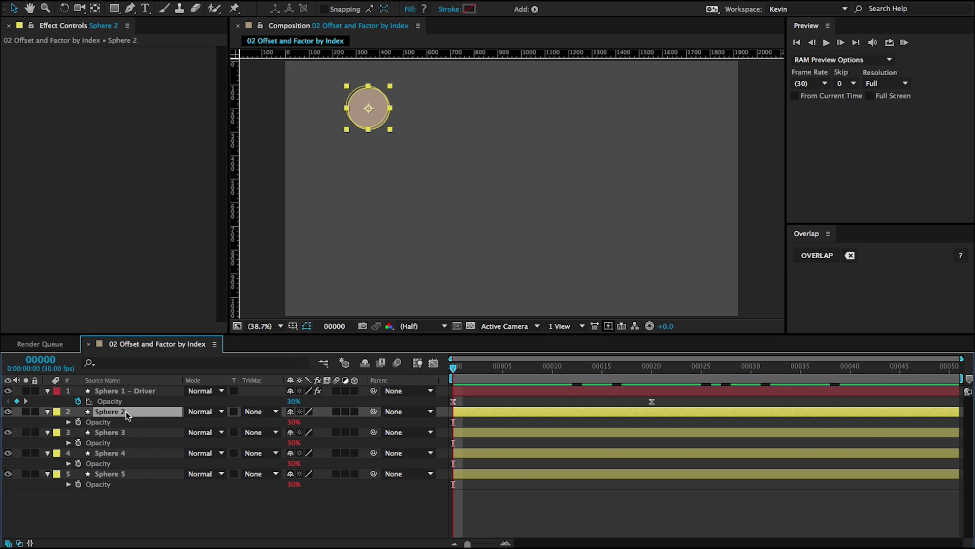
{"action": "left_click", "coordinate": [130, 435]}
{"action": "left_click", "coordinate": [133, 454]}
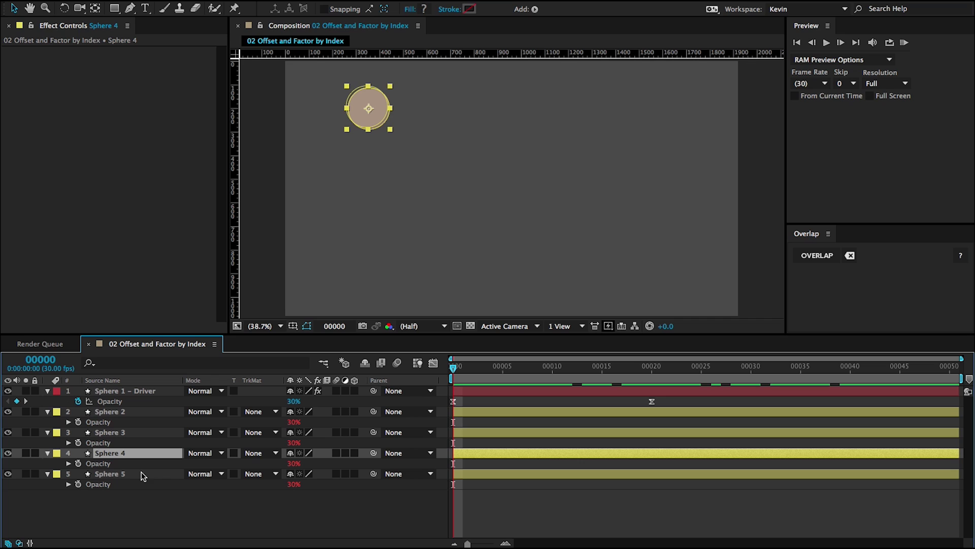
{"action": "left_click", "coordinate": [144, 395]}
{"action": "left_click", "coordinate": [124, 478], "text": "shift"}
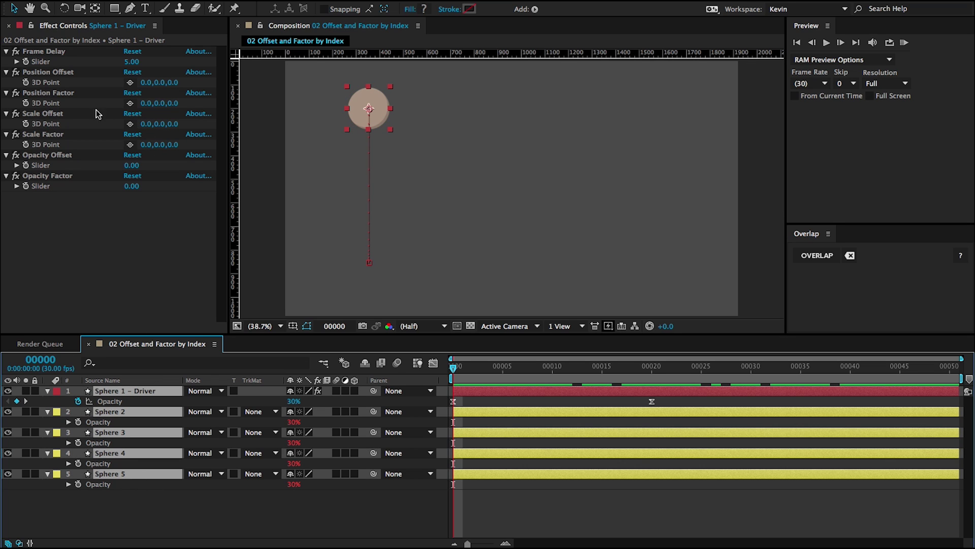
{"action": "left_click", "coordinate": [149, 104]}
{"action": "type", "text": "2"}
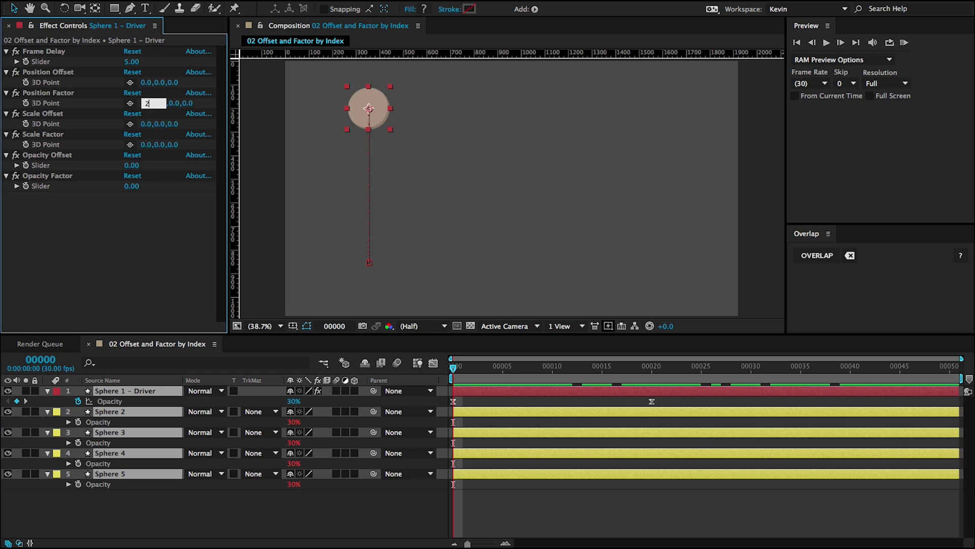
{"action": "type", "text": "5"}
{"action": "key", "text": "Return"}
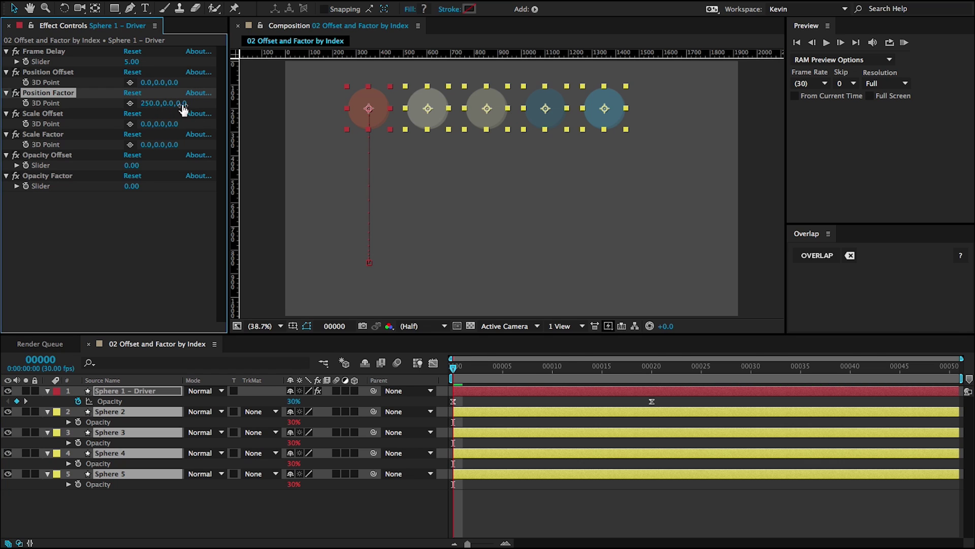
{"action": "type", "text": "300"}
{"action": "key", "text": "Return"}
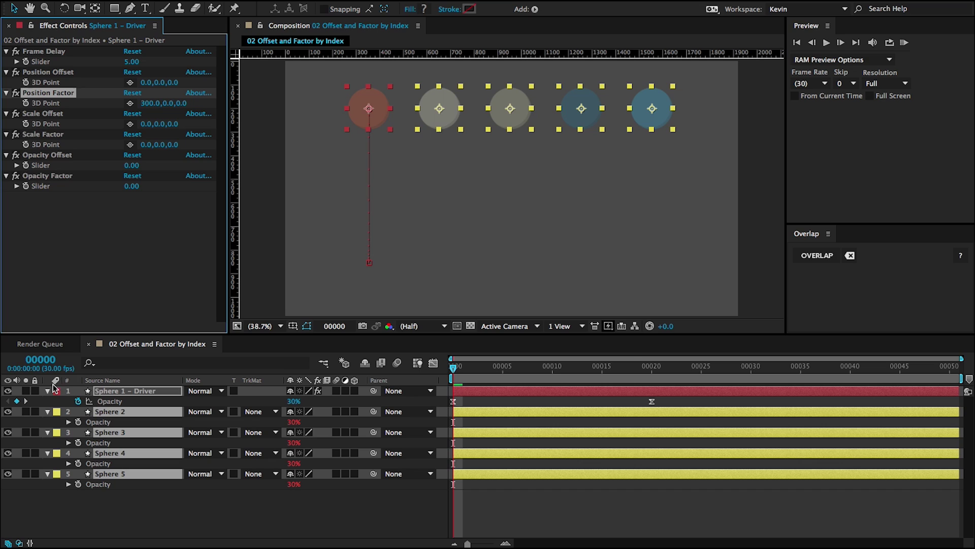
Reveal Position on all layers and compare Sphere 2's values with Sphere 1 – Driver's
{"action": "key", "text": "p"}
{"action": "left_click", "coordinate": [158, 508]}
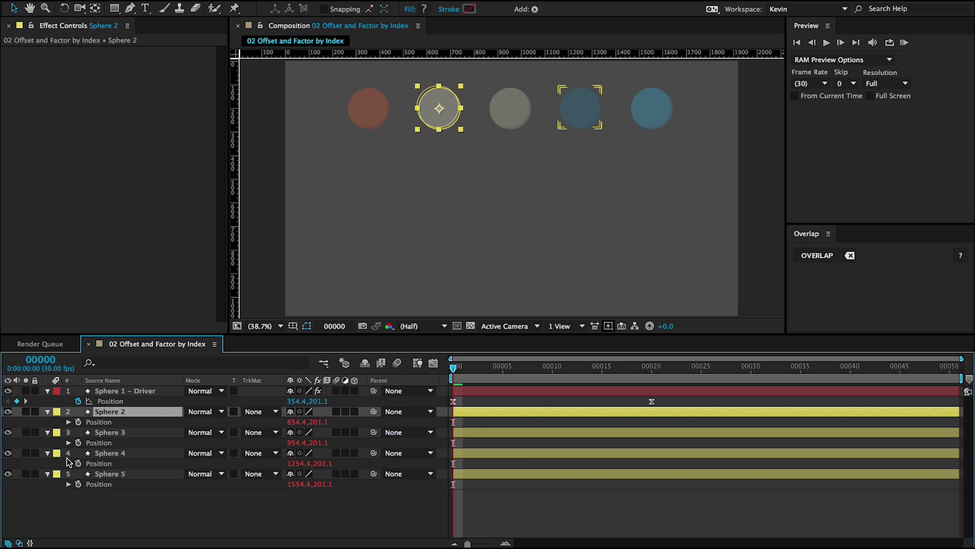
{"action": "left_click", "coordinate": [369, 108]}
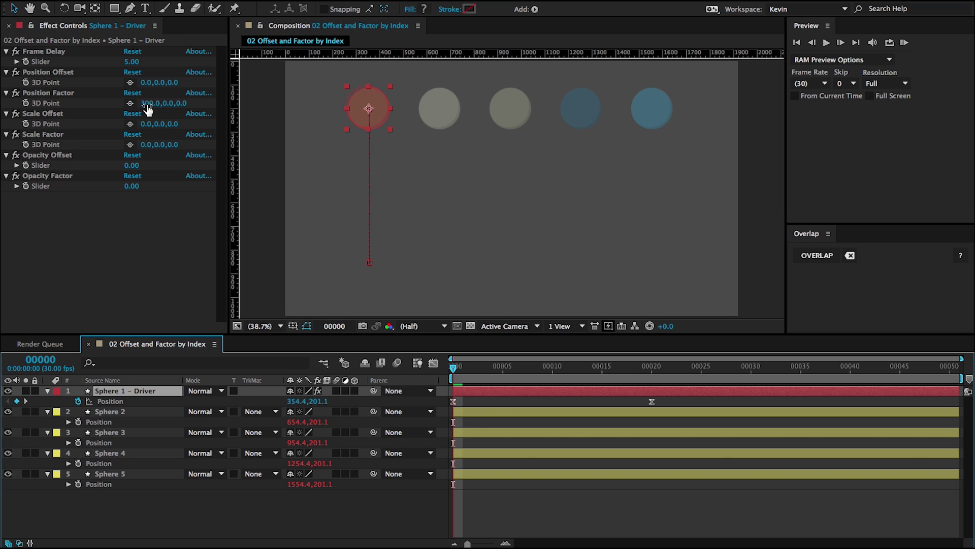
{"action": "left_click", "coordinate": [121, 413]}
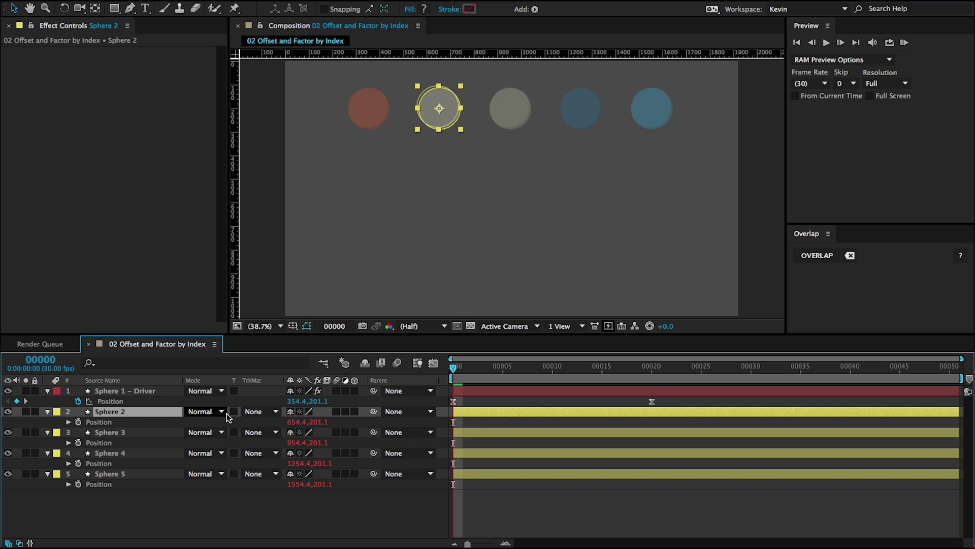
{"action": "left_click", "coordinate": [146, 392]}
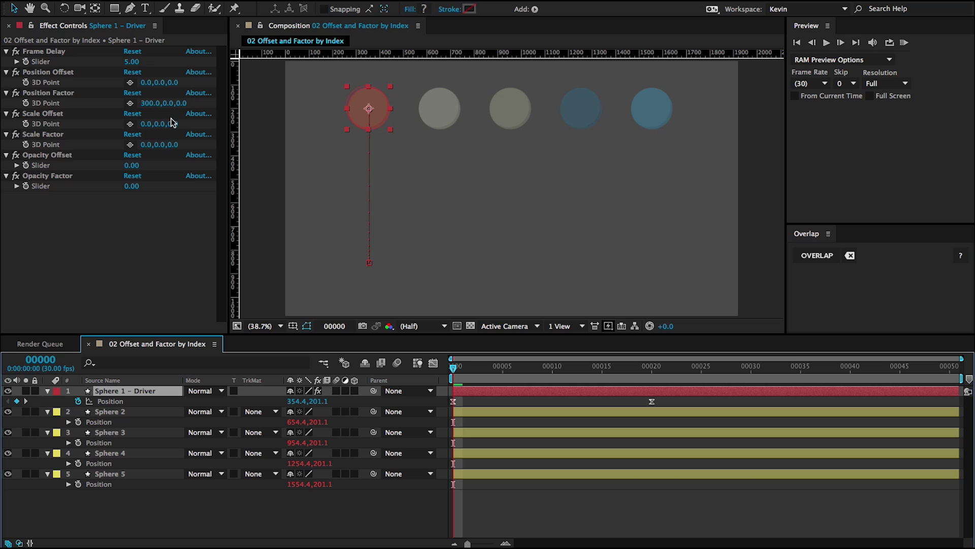
Set Scale Factor to -5, -5, 0 and show Scale on all five spheres
{"action": "left_click", "coordinate": [147, 144]}
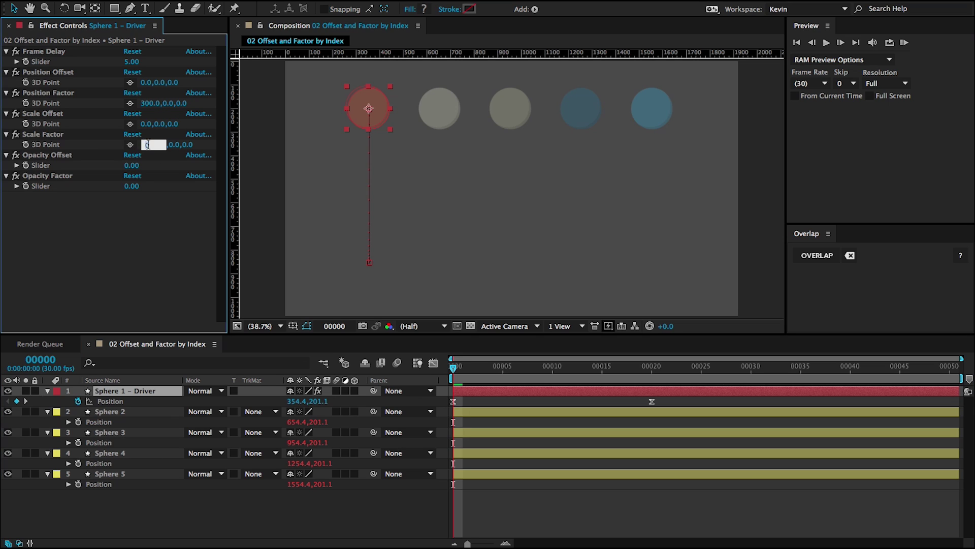
{"action": "type", "text": "-5"}
{"action": "key", "text": "Tab"}
{"action": "type", "text": "-5"}
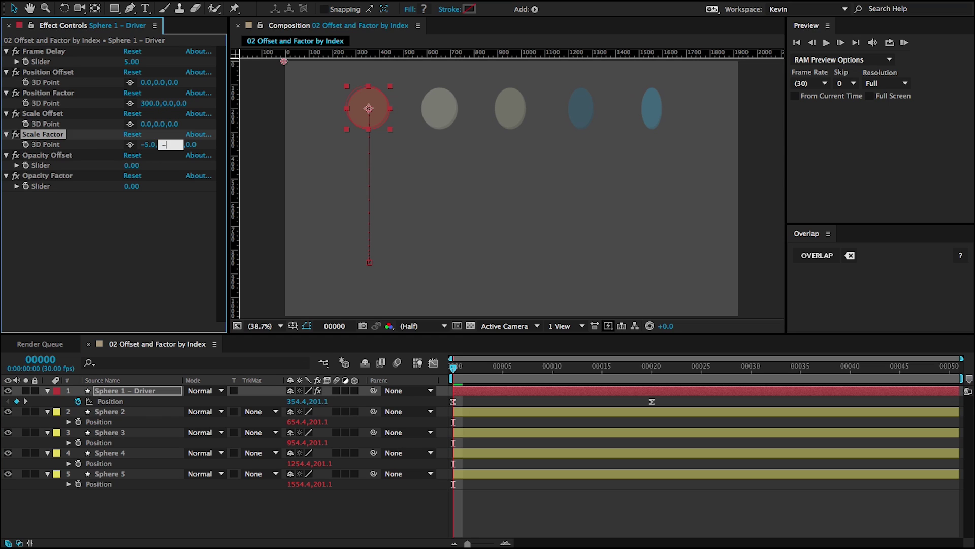
{"action": "key", "text": "Tab"}
{"action": "left_click", "coordinate": [139, 391]}
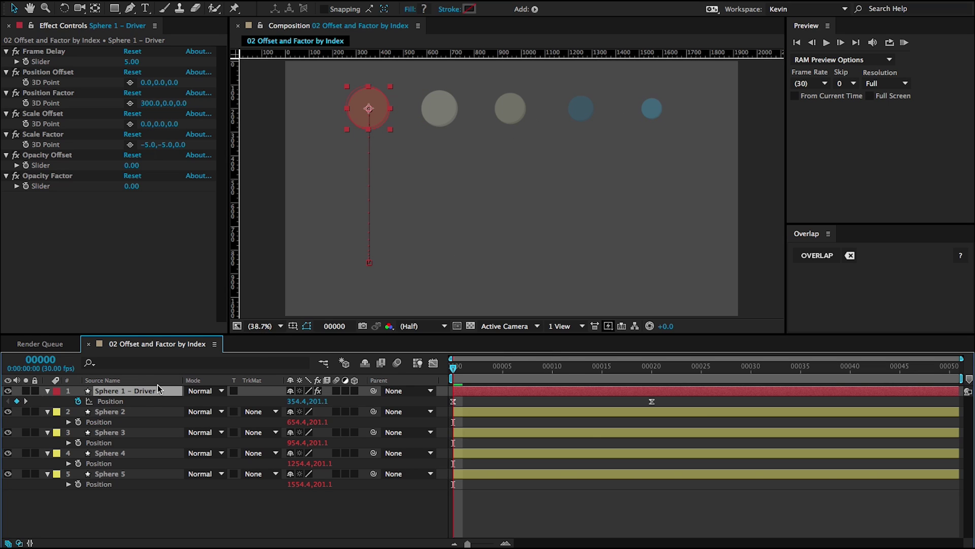
{"action": "left_click", "coordinate": [131, 474], "text": "shift"}
{"action": "key", "text": "s"}
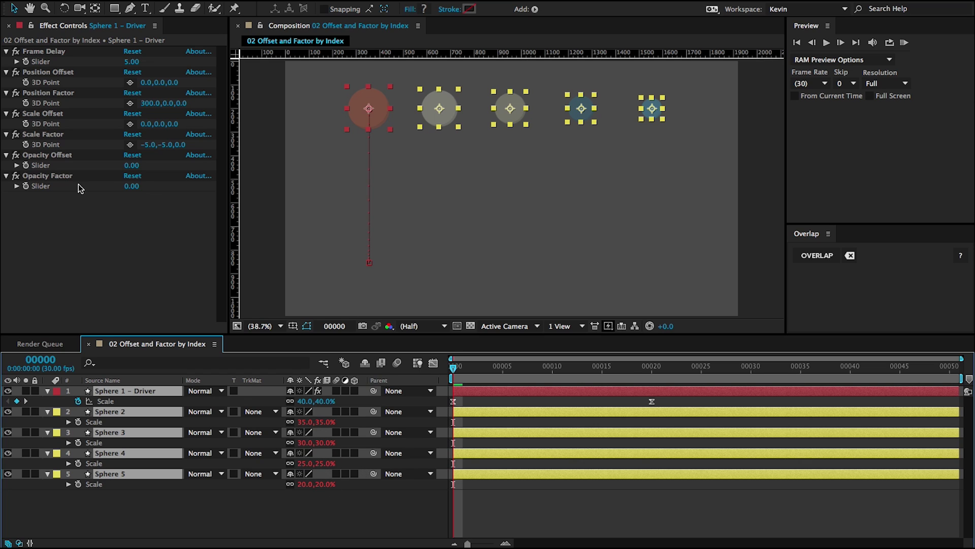
Set Opacity Factor to -5.00 and show every sphere's Opacity values
{"action": "left_click", "coordinate": [59, 177]}
{"action": "left_click", "coordinate": [130, 187]}
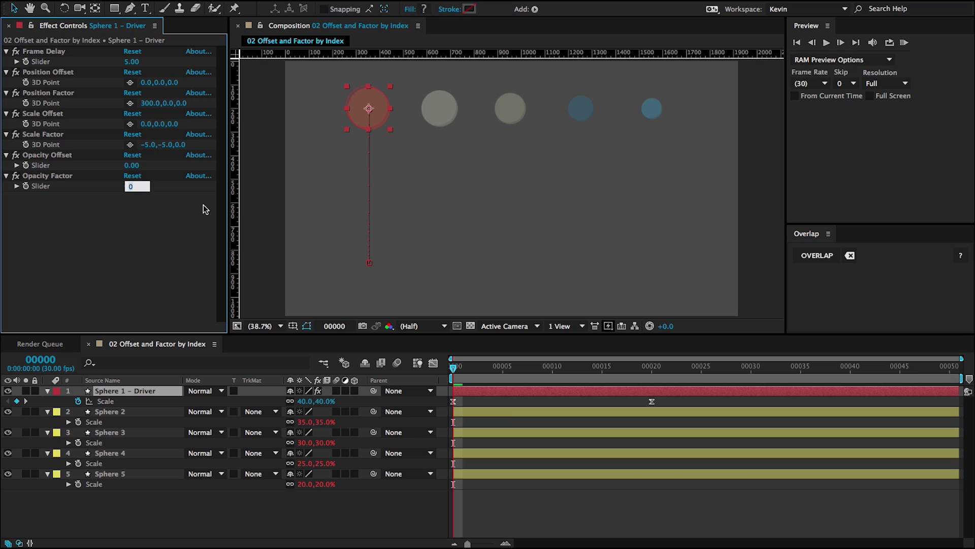
{"action": "type", "text": "-5"}
{"action": "key", "text": "Return"}
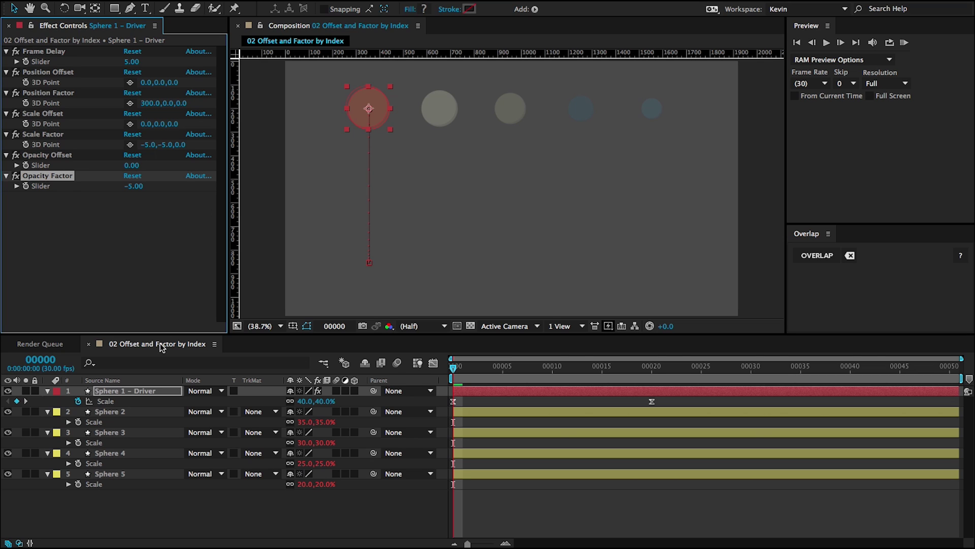
{"action": "left_click", "coordinate": [142, 391]}
{"action": "left_click", "coordinate": [124, 474], "text": "shift"}
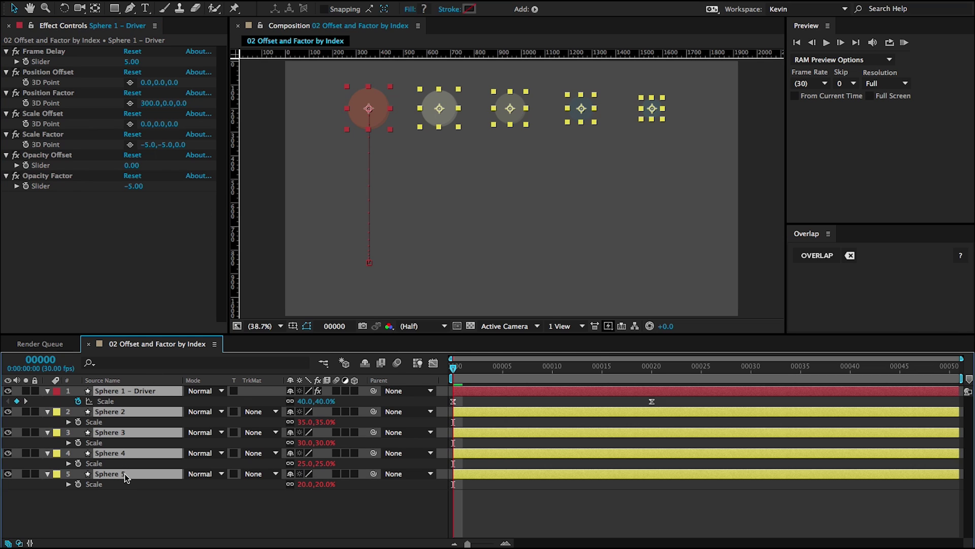
{"action": "key", "text": "t"}
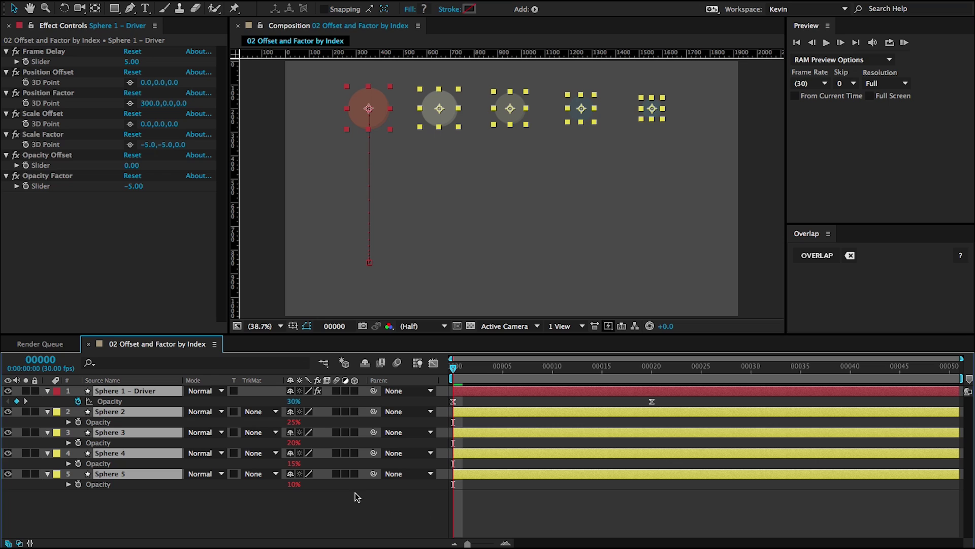
{"action": "left_click", "coordinate": [335, 490]}
{"action": "left_click", "coordinate": [152, 391]}
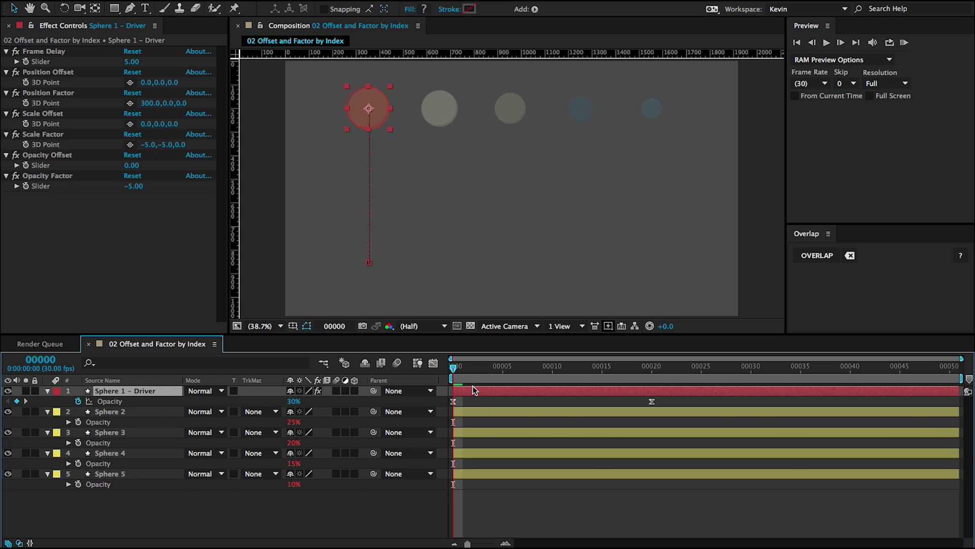
Drag the Position Factor control point so the spheres trail up-left at -48.8, -23.3, 0
{"action": "left_click", "coordinate": [68, 93]}
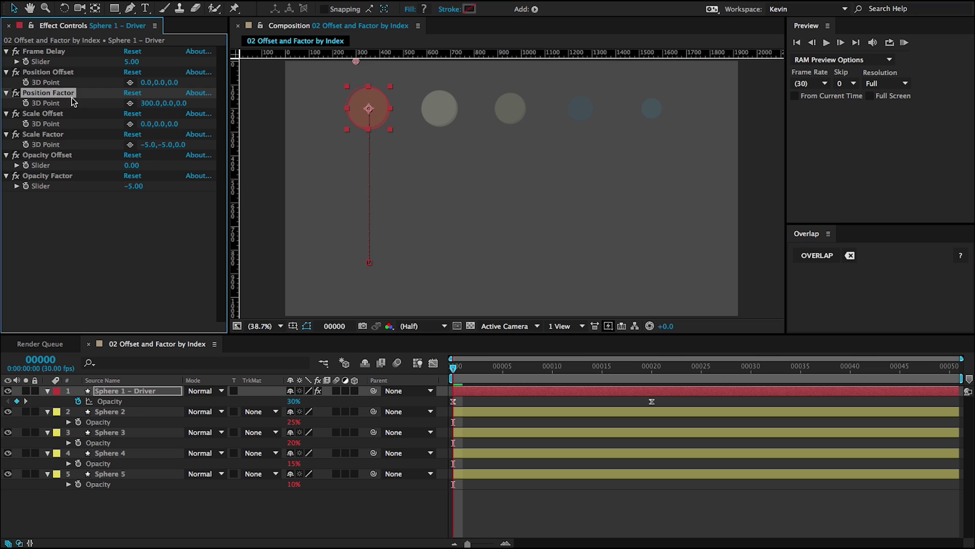
{"action": "left_click_drag", "start_coordinate": [355, 62], "coordinate": [272, 59]}
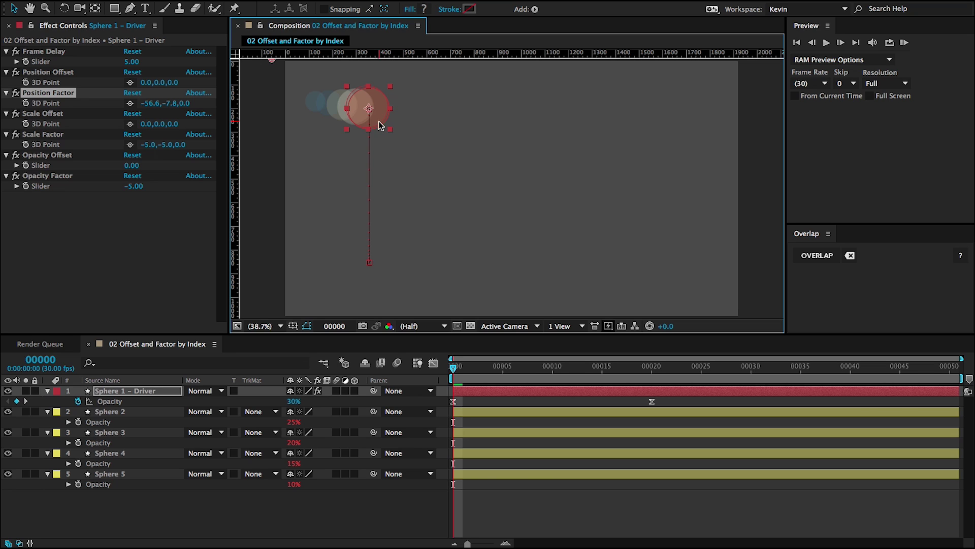
{"action": "mouse_move", "coordinate": [277, 55]}
{"action": "left_mouse_down"}
{"action": "mouse_move", "coordinate": [337, 55]}
{"action": "mouse_move", "coordinate": [272, 57]}
{"action": "left_mouse_up"}
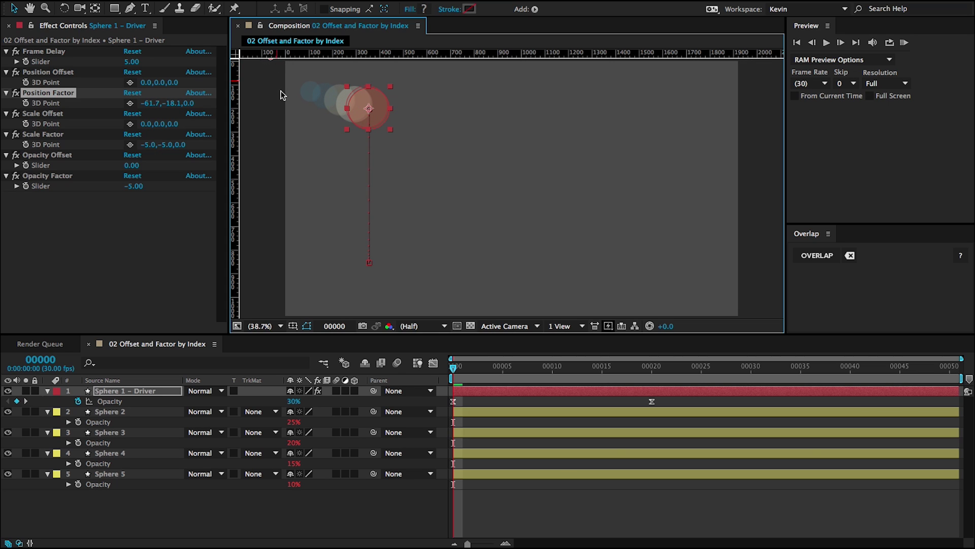
{"action": "left_click_drag", "start_coordinate": [280, 108], "coordinate": [285, 148]}
{"action": "mouse_move", "coordinate": [277, 94]}
{"action": "left_mouse_down"}
{"action": "mouse_move", "coordinate": [305, 90]}
{"action": "mouse_move", "coordinate": [321, 104]}
{"action": "mouse_move", "coordinate": [282, 97]}
{"action": "left_mouse_up"}
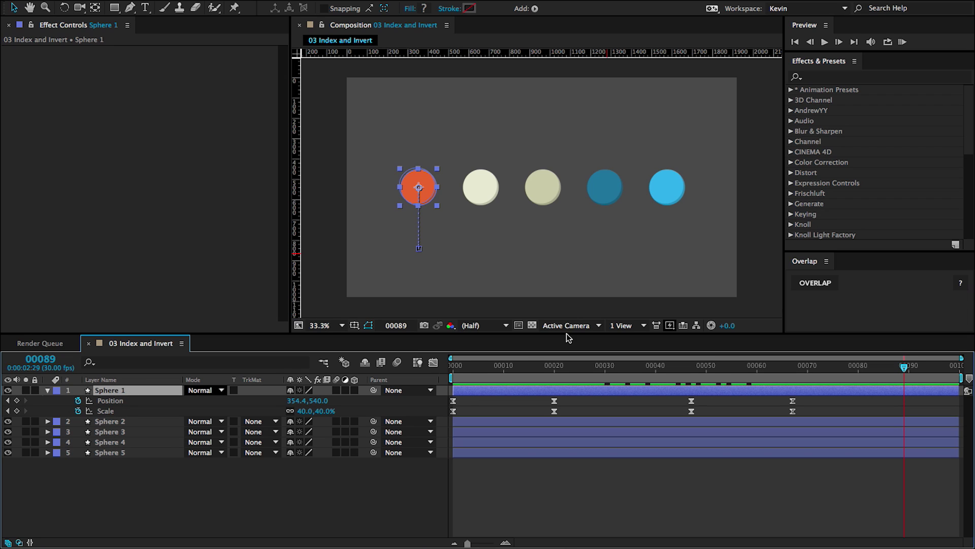
In 03 Index and Invert, select Spheres 1–5 and start Overlap with Sphere 1 driving Position and Scale
{"action": "left_click_drag", "start_coordinate": [468, 367], "coordinate": [544, 368]}
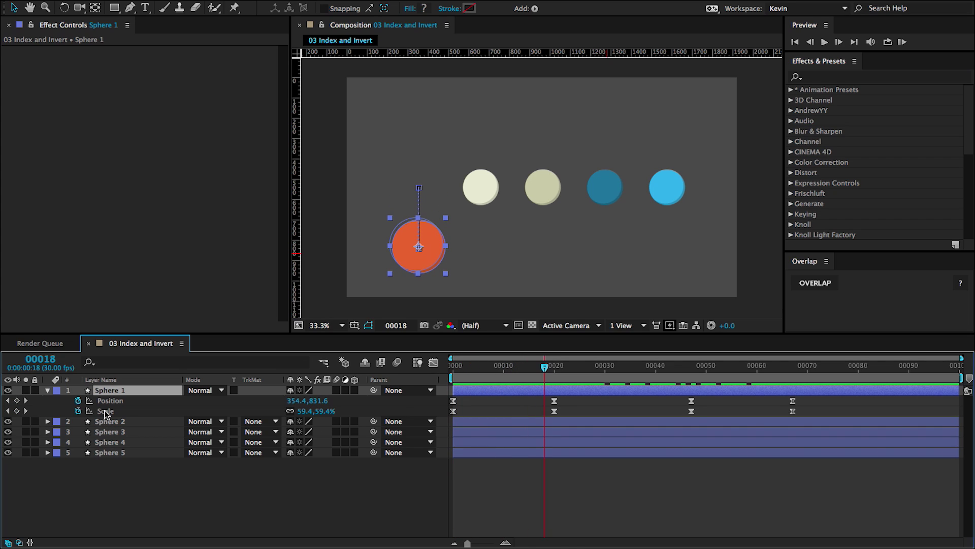
{"action": "left_click", "coordinate": [111, 454], "text": "shift"}
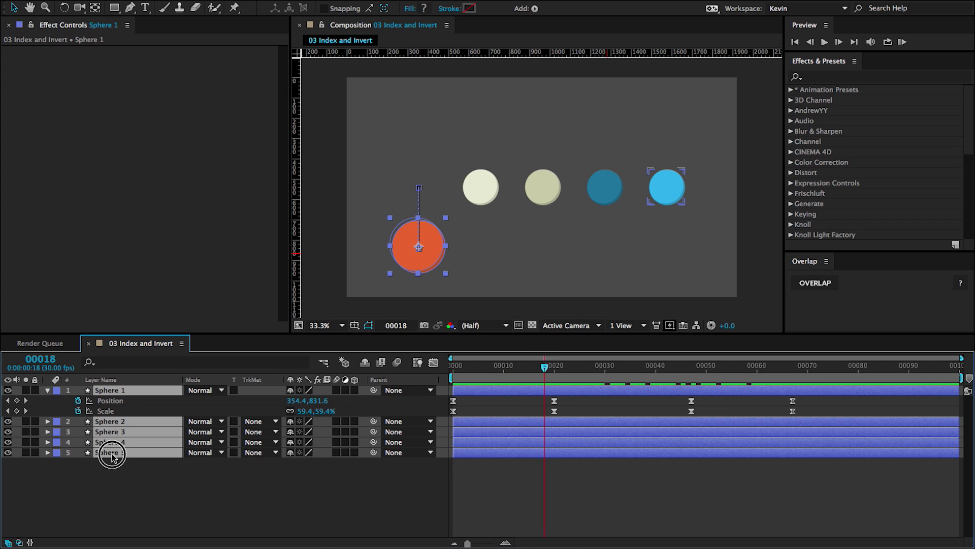
{"action": "left_click", "coordinate": [816, 285]}
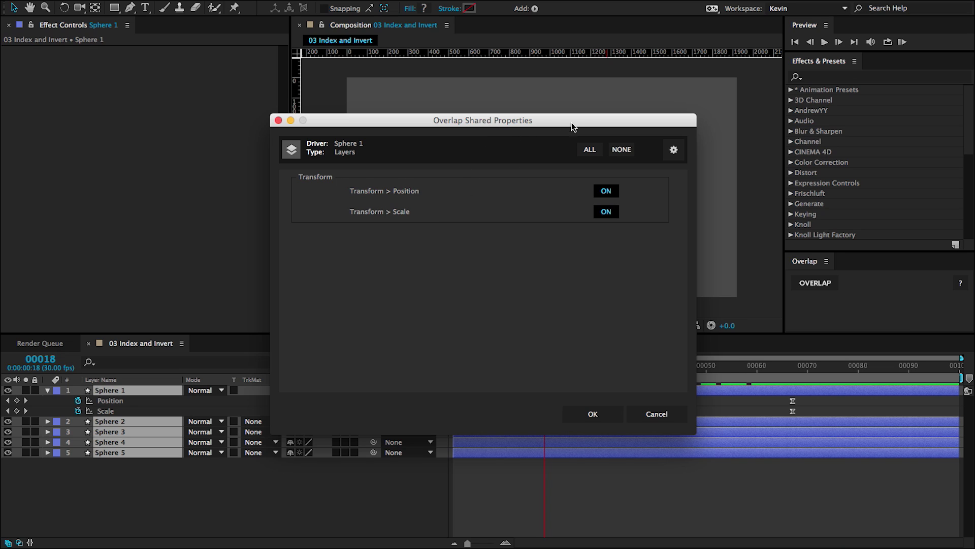
Apply Overlap to Spheres 1–5 with Factor by Index and Invert controls kept on
{"action": "left_click_drag", "start_coordinate": [572, 127], "coordinate": [404, 107]}
{"action": "left_click", "coordinate": [512, 137]}
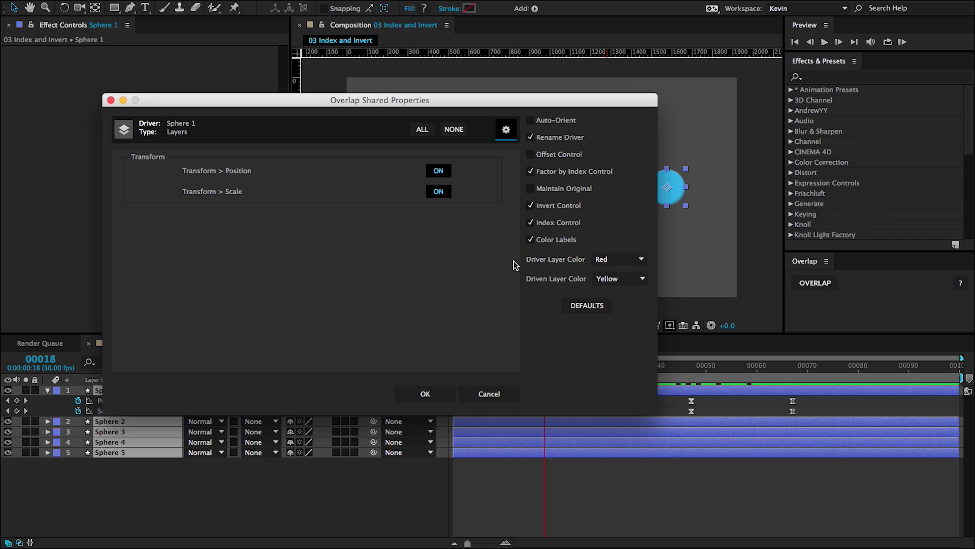
{"action": "left_click", "coordinate": [421, 393]}
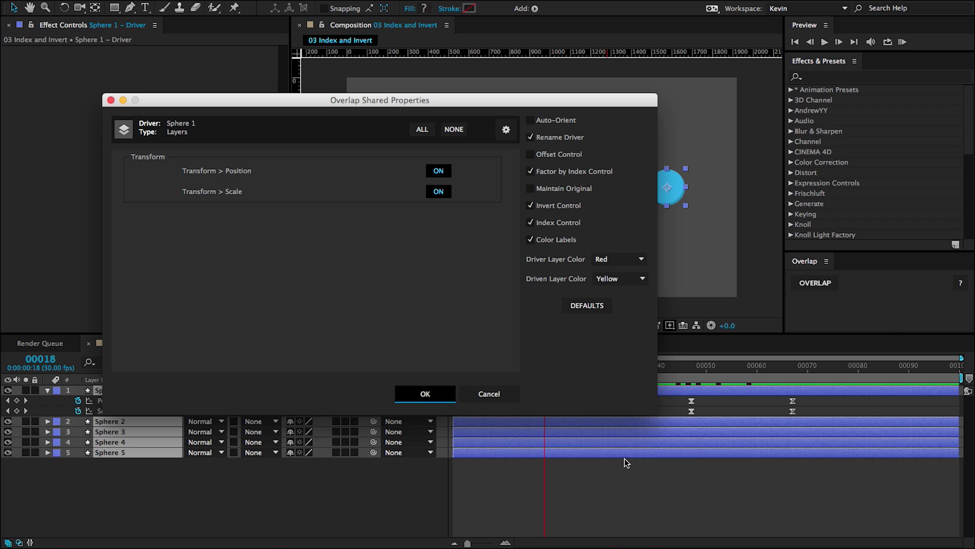
{"action": "left_click_drag", "start_coordinate": [533, 370], "coordinate": [473, 389]}
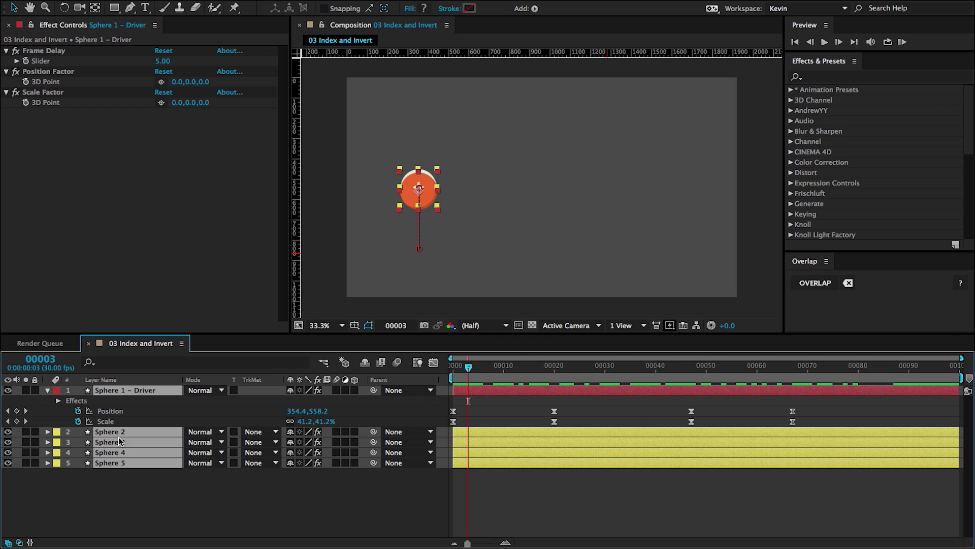
Set Sphere 1 – Driver's Position Factor to 315,0,0 to spread the spheres right
{"action": "left_click", "coordinate": [127, 475]}
{"action": "left_click", "coordinate": [147, 390]}
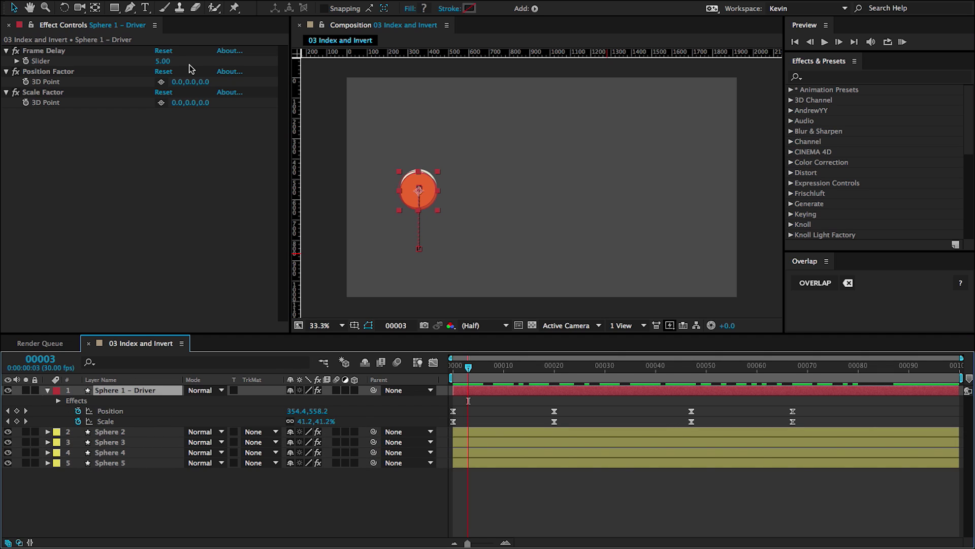
{"action": "left_click_drag", "start_coordinate": [178, 82], "coordinate": [365, 77]}
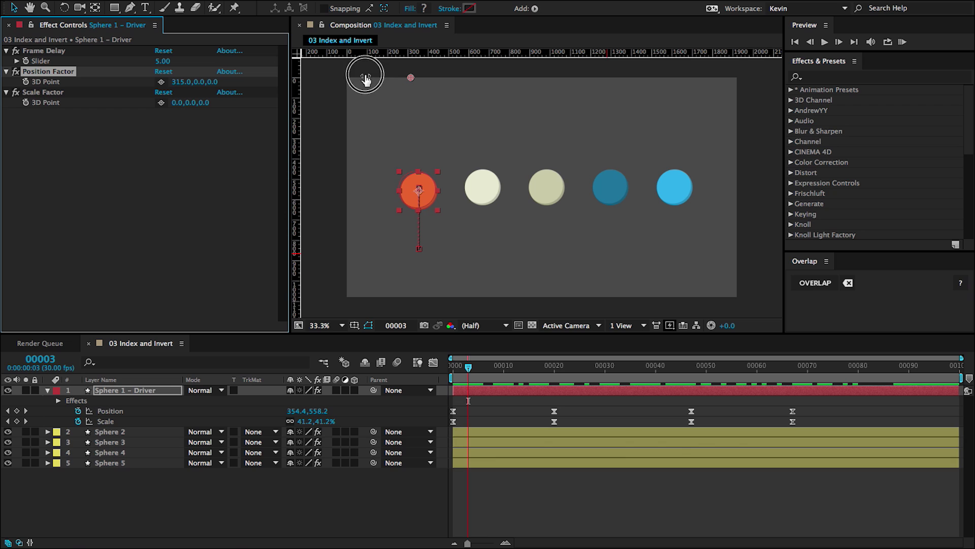
Preview the row of spheres to frame 60, then collapse the driver and select Sphere 2
{"action": "left_click", "coordinate": [496, 369]}
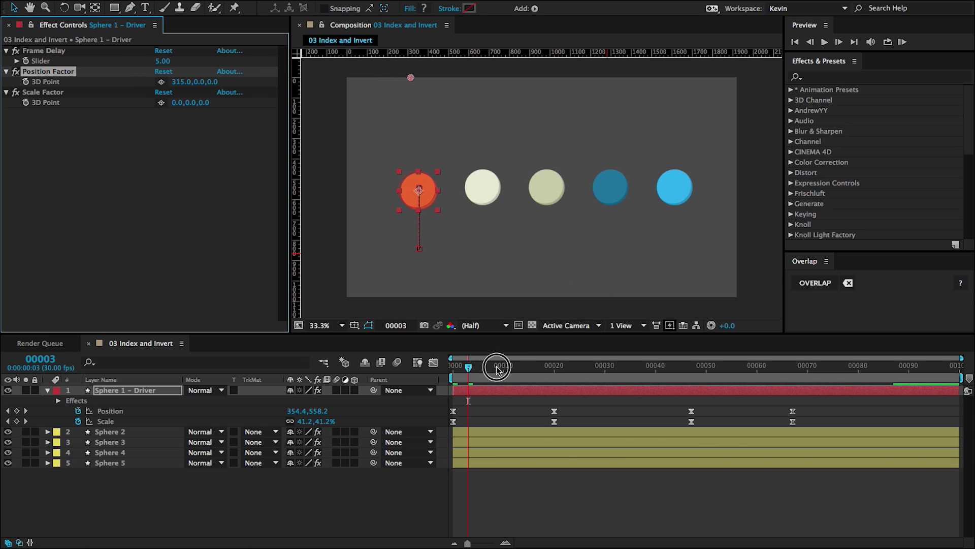
{"action": "left_click_drag", "start_coordinate": [497, 369], "coordinate": [934, 370]}
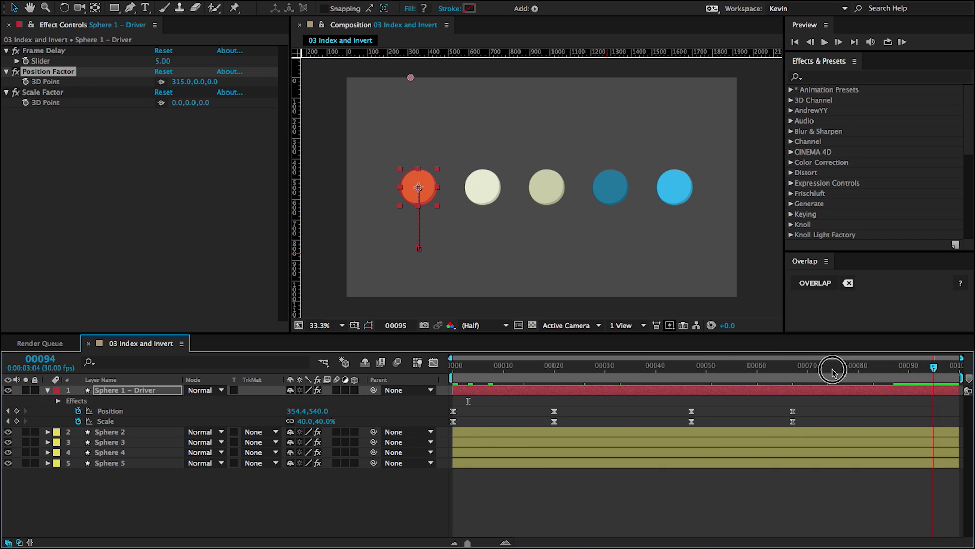
{"action": "left_click_drag", "start_coordinate": [833, 371], "coordinate": [425, 372]}
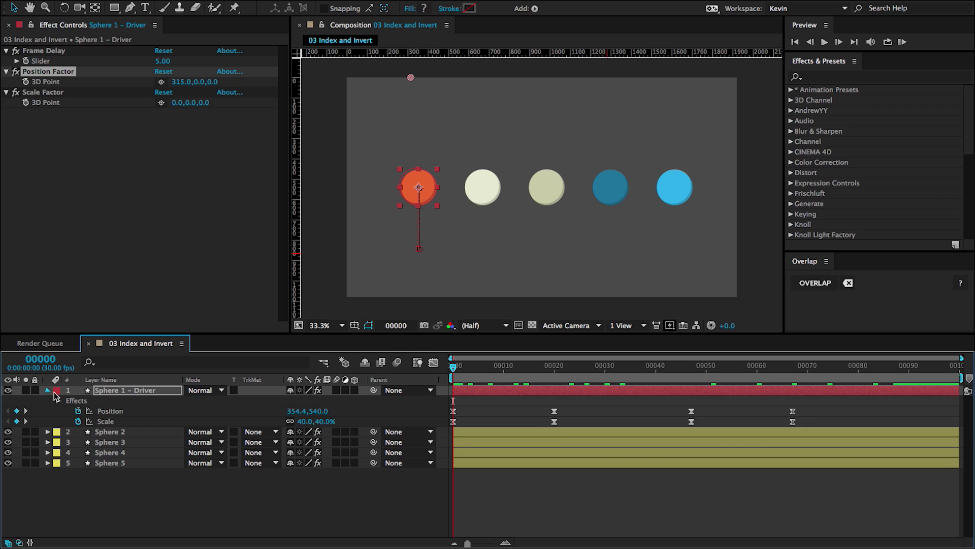
{"action": "left_click", "coordinate": [48, 390]}
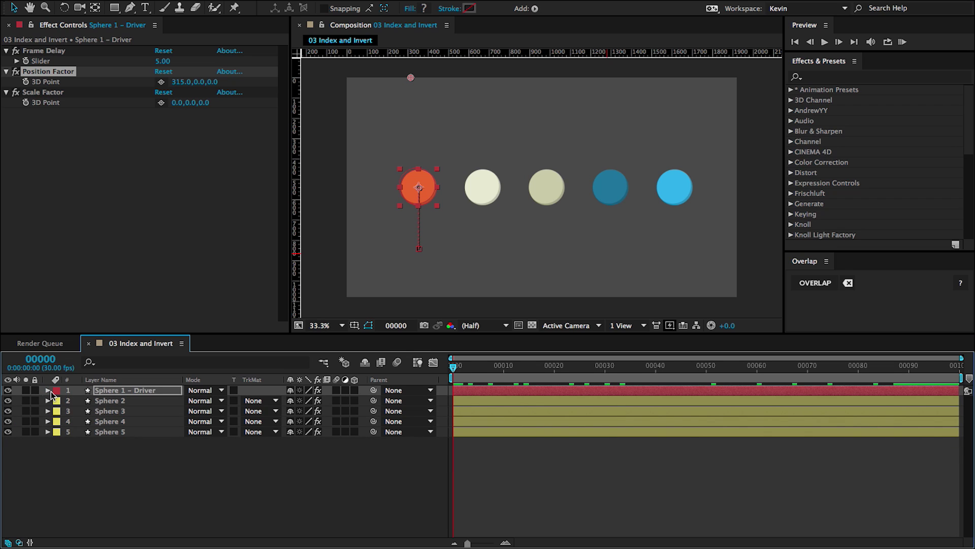
{"action": "left_click", "coordinate": [124, 404]}
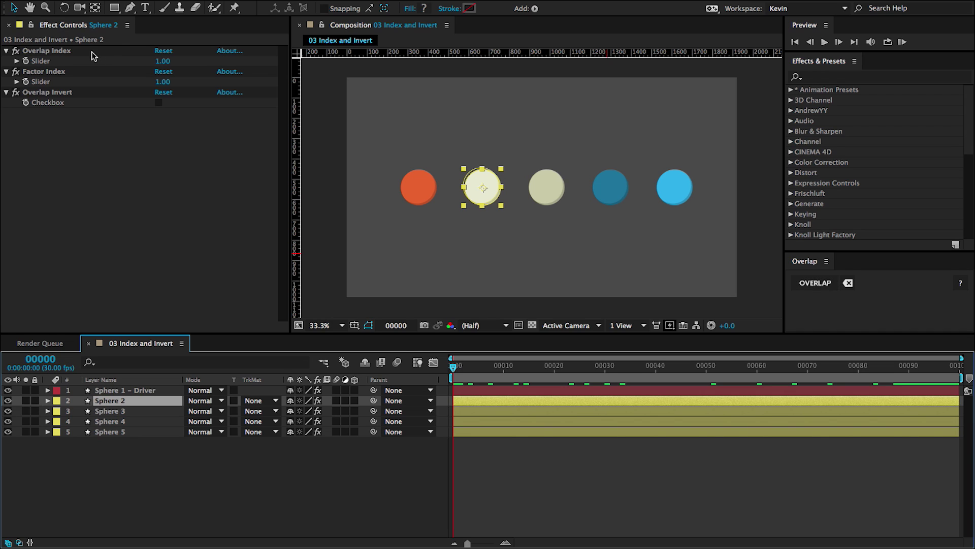
Set Sphere 2's Overlap Index to 0 and preview the spheres' motion
{"action": "left_click", "coordinate": [65, 52]}
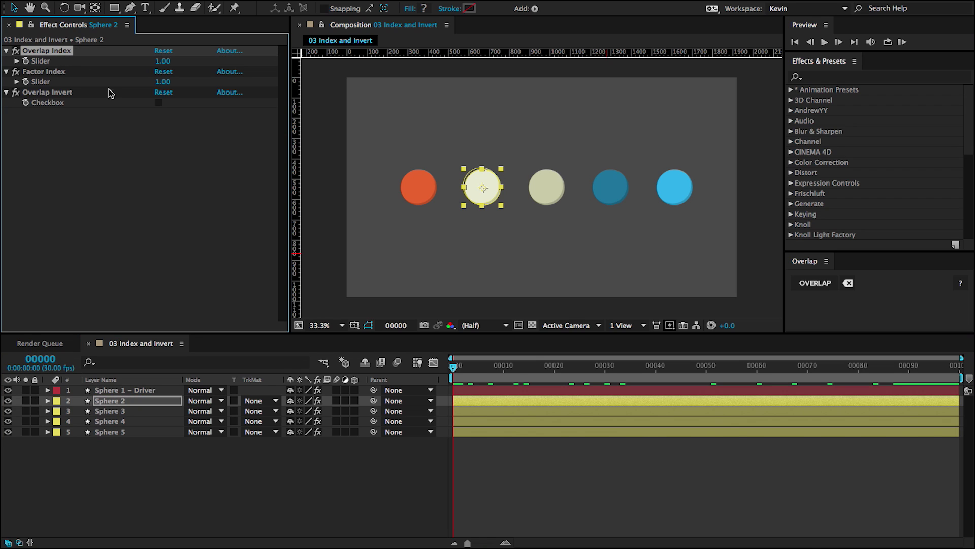
{"action": "left_click", "coordinate": [109, 411]}
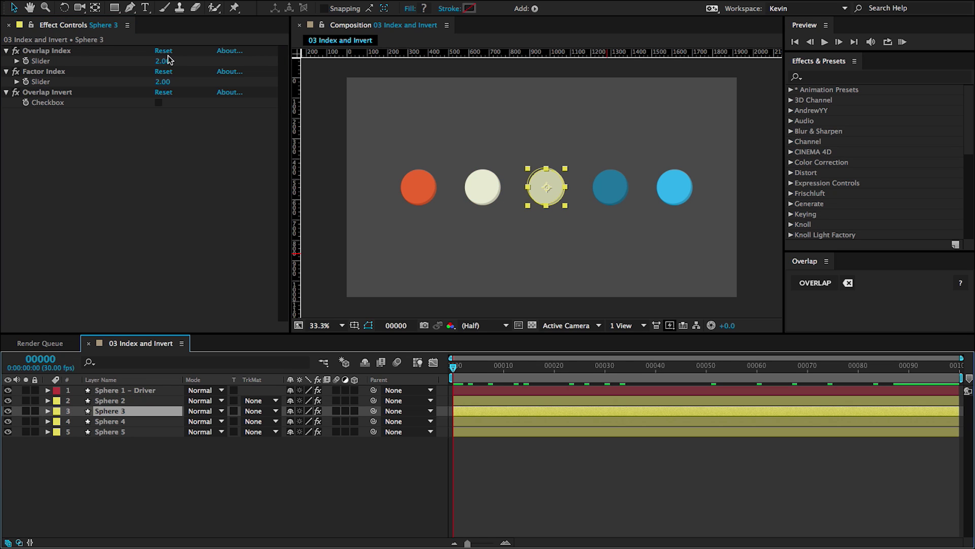
{"action": "left_click", "coordinate": [113, 400]}
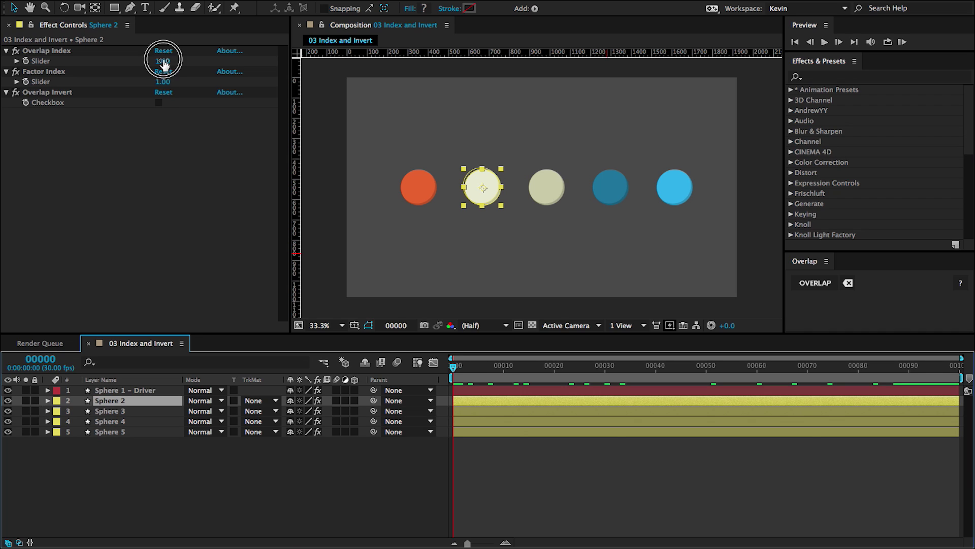
{"action": "left_click", "coordinate": [162, 61]}
{"action": "key", "text": "Return"}
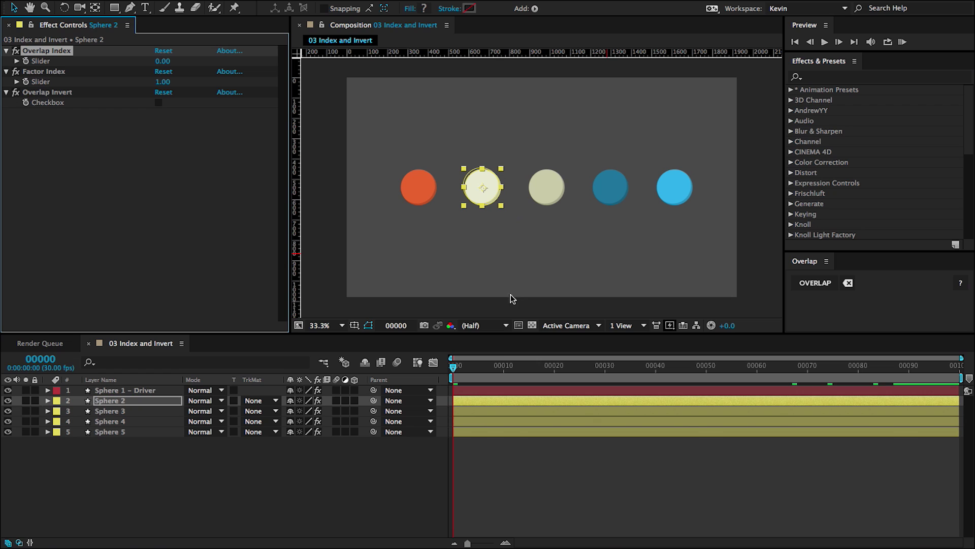
{"action": "left_click", "coordinate": [473, 369]}
{"action": "left_click_drag", "start_coordinate": [472, 371], "coordinate": [429, 365]}
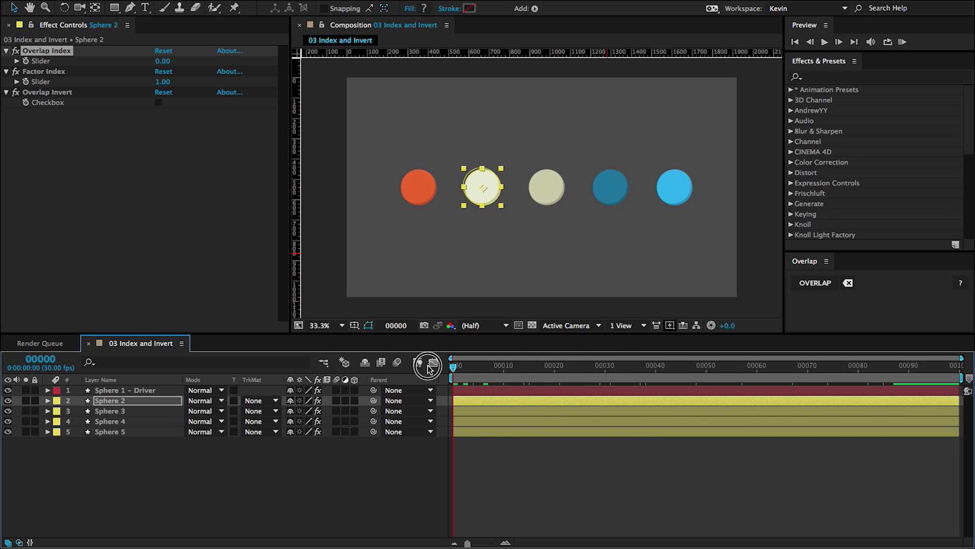
Compare with the driver, then start editing Sphere 2's Factor Index value
{"action": "left_click", "coordinate": [151, 391]}
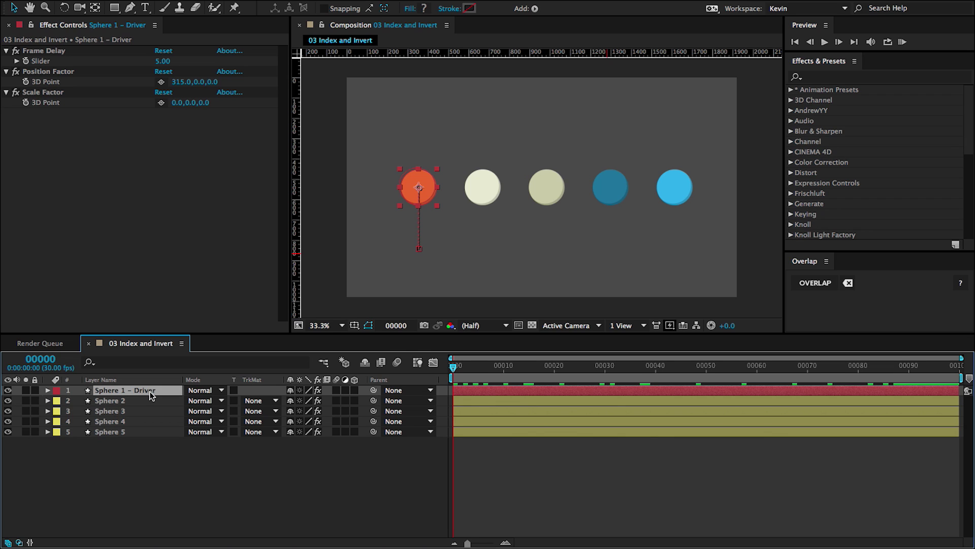
{"action": "left_click", "coordinate": [116, 401]}
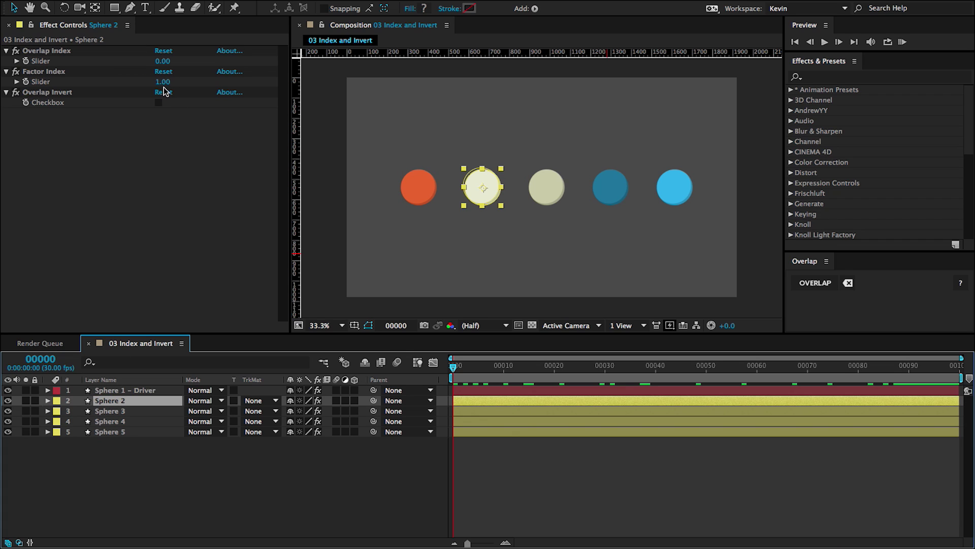
{"action": "left_click", "coordinate": [160, 82]}
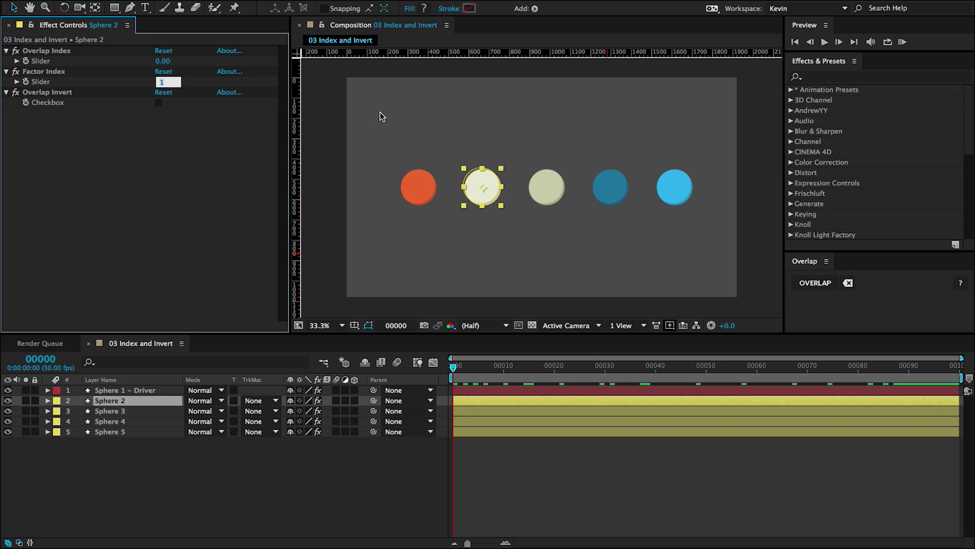
{"action": "type", "text": "0"}
{"action": "key", "text": "Return"}
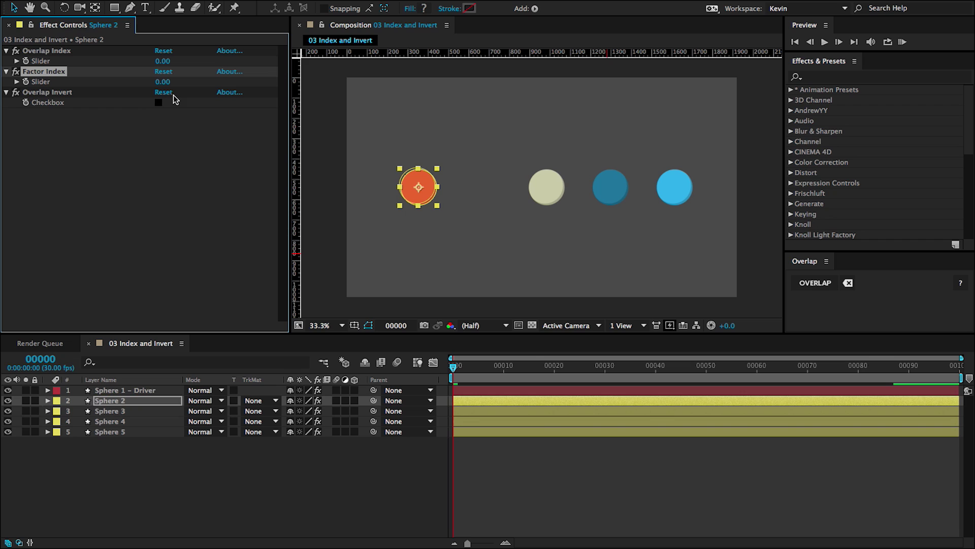
{"action": "left_click", "coordinate": [123, 390]}
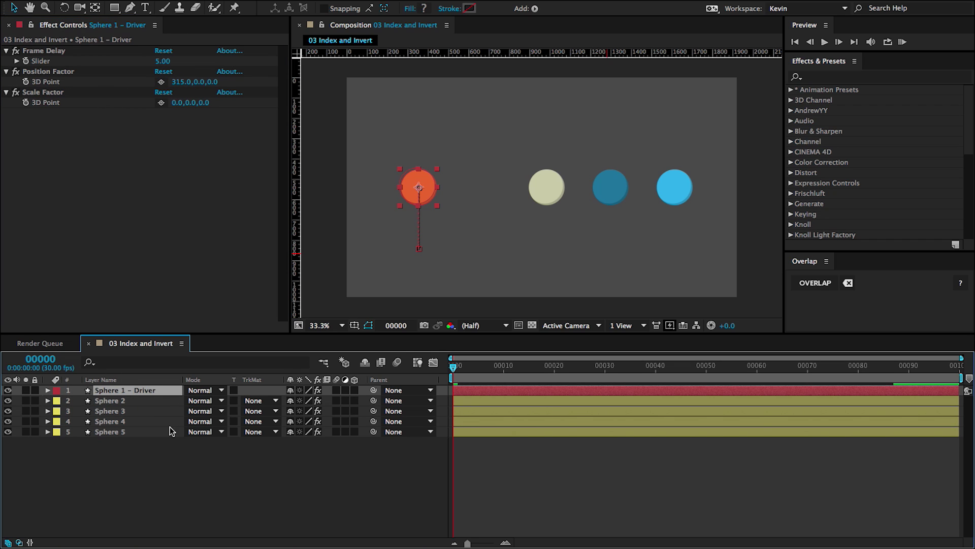
{"action": "left_click", "coordinate": [125, 401]}
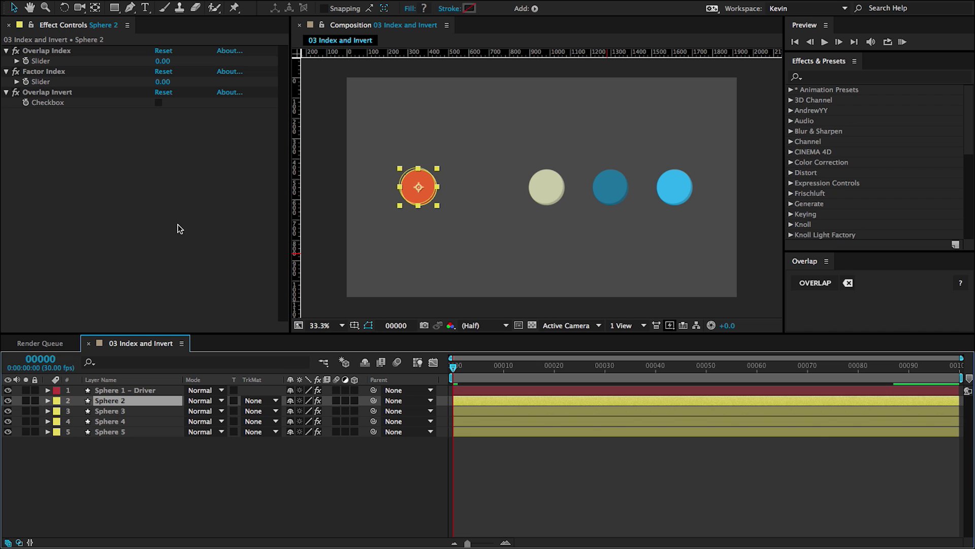
{"action": "left_click", "coordinate": [163, 81]}
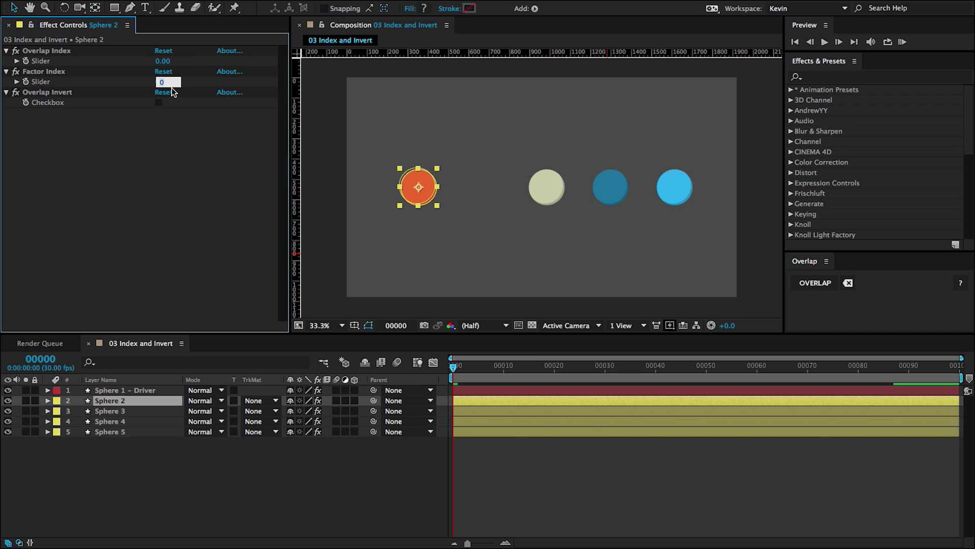
{"action": "key", "text": "Up"}
{"action": "key", "text": "Up"}
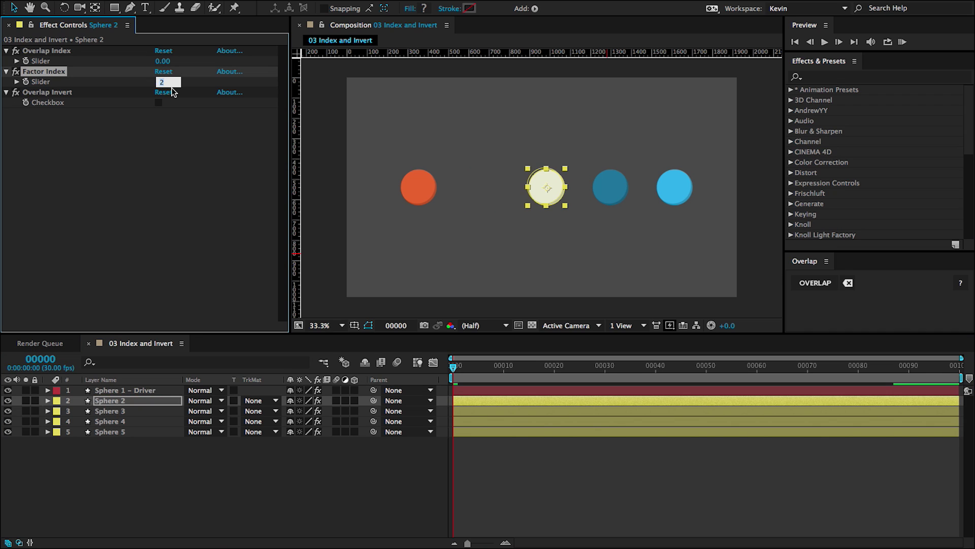
{"action": "key", "text": "Up"}
{"action": "key", "text": "Up"}
{"action": "key", "text": "Down"}
{"action": "key", "text": "Down"}
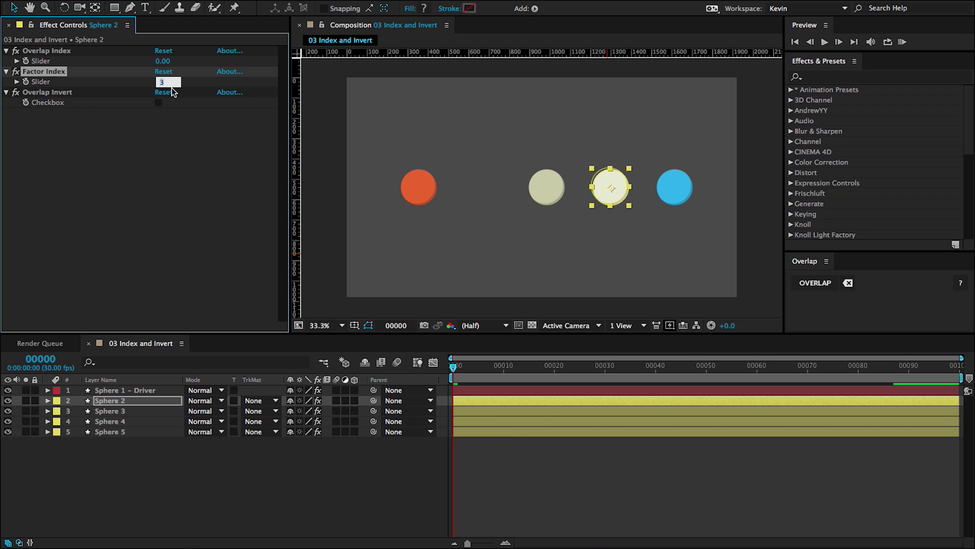
{"action": "key", "text": "Up"}
{"action": "key", "text": "Up"}
{"action": "key", "text": "Down"}
{"action": "key", "text": "Down"}
{"action": "key", "text": "Down"}
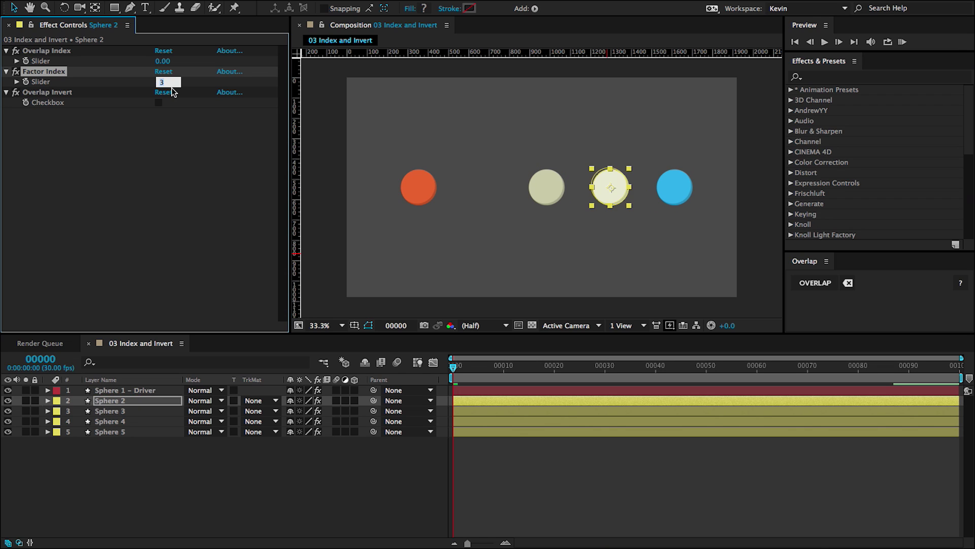
{"action": "key", "text": "Return"}
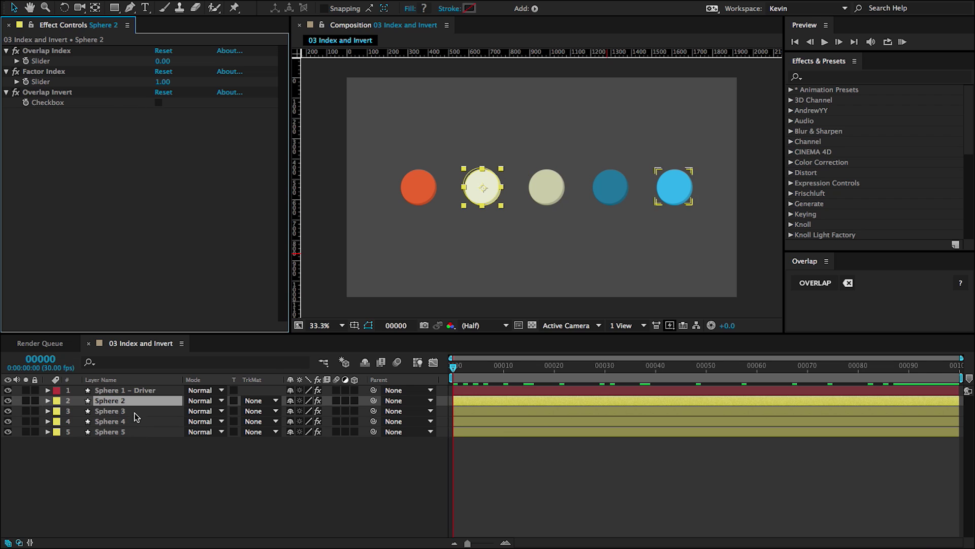
Set Overlap Index to 0 on Spheres 3, 4 and 5
{"action": "left_click", "coordinate": [136, 411]}
{"action": "left_click", "coordinate": [163, 62]}
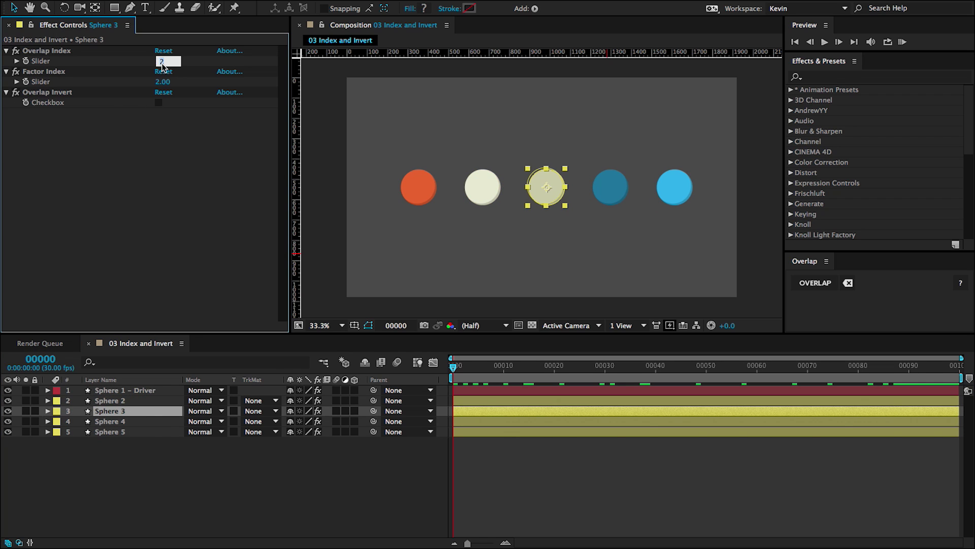
{"action": "type", "text": "0"}
{"action": "key", "text": "Return"}
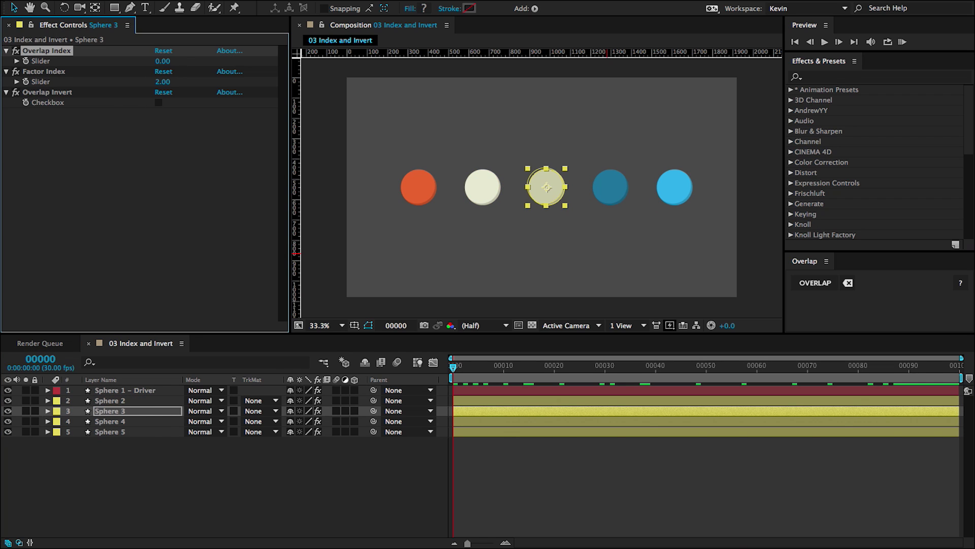
{"action": "left_click", "coordinate": [109, 421]}
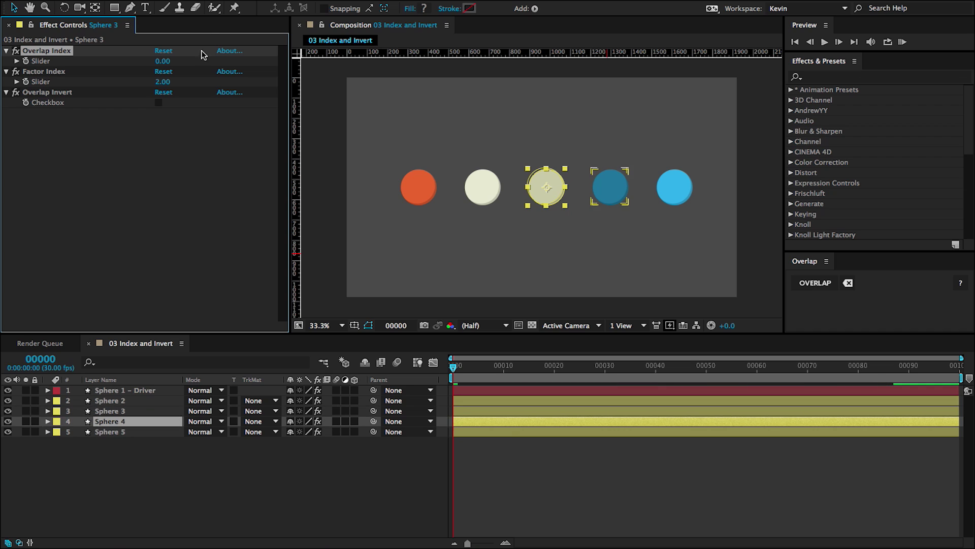
{"action": "left_click", "coordinate": [162, 61]}
{"action": "type", "text": "00"}
{"action": "key", "text": "Return"}
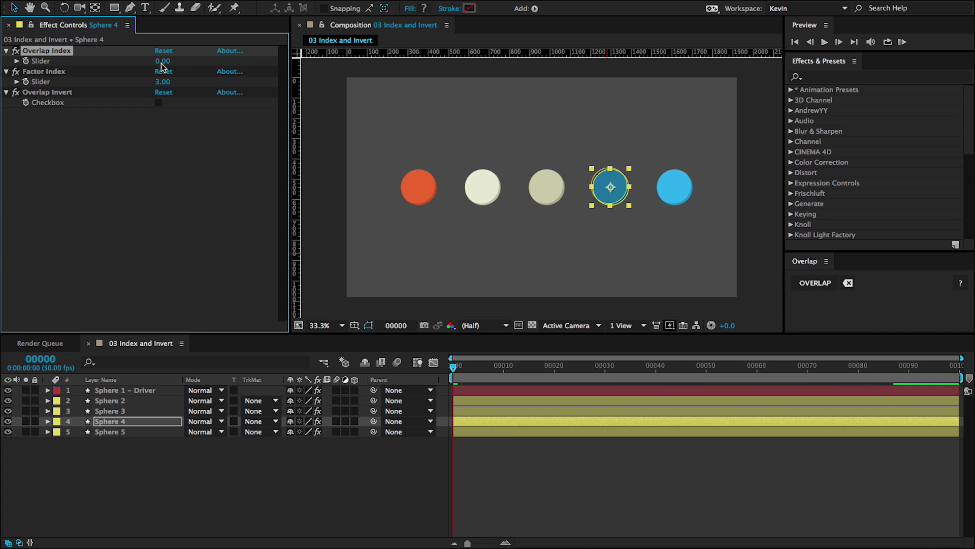
{"action": "left_click", "coordinate": [118, 431]}
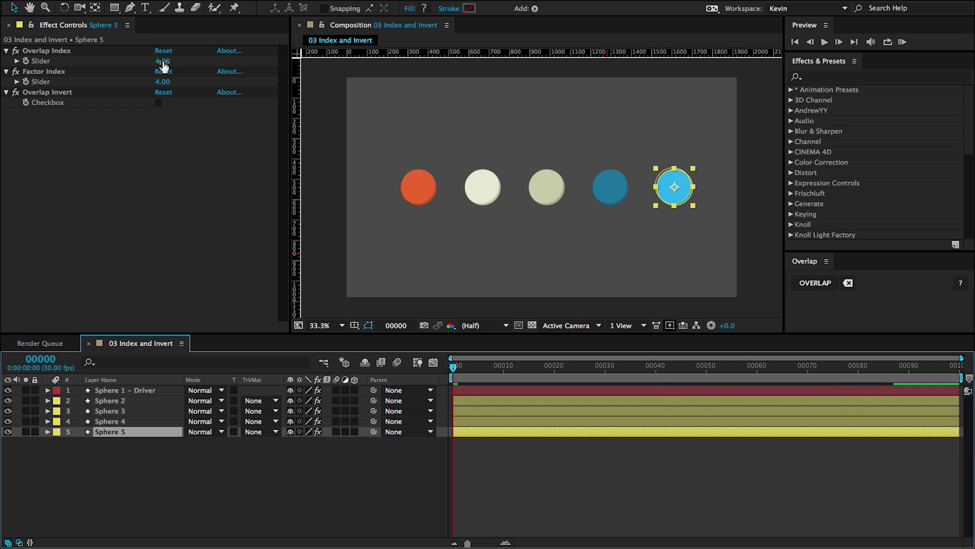
{"action": "left_click", "coordinate": [162, 60]}
{"action": "type", "text": "0"}
{"action": "key", "text": "Return"}
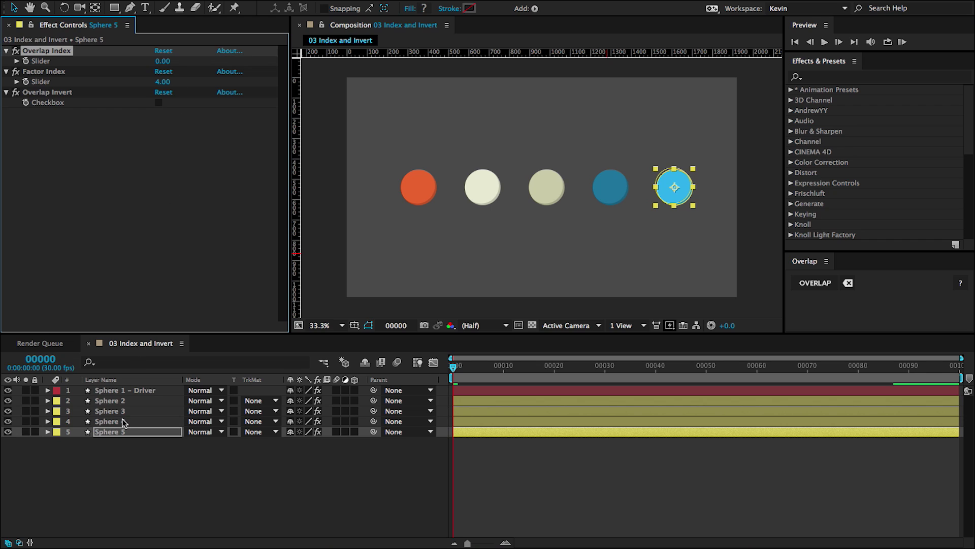
Turn on Overlap Invert for Sphere 2 and Sphere 4
{"action": "left_click", "coordinate": [120, 402]}
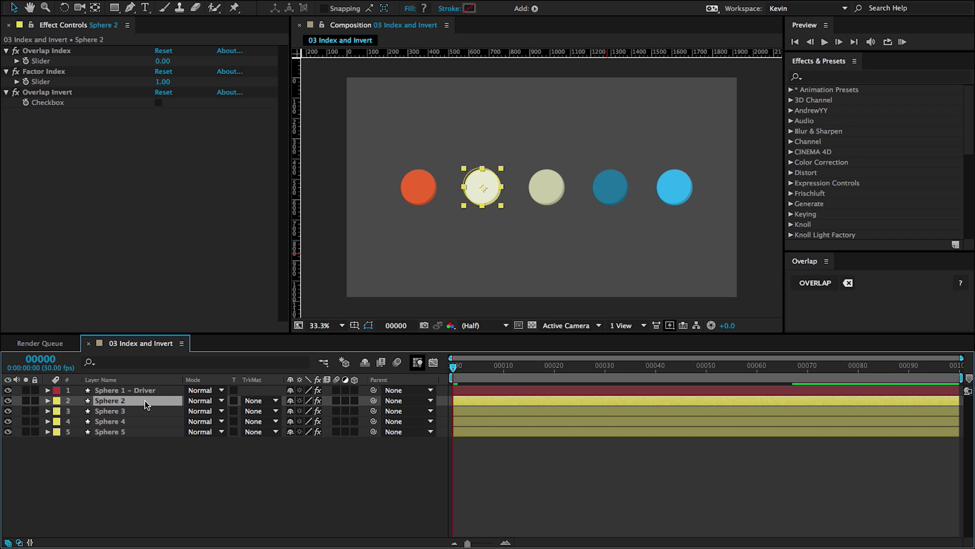
{"action": "left_click", "coordinate": [158, 102]}
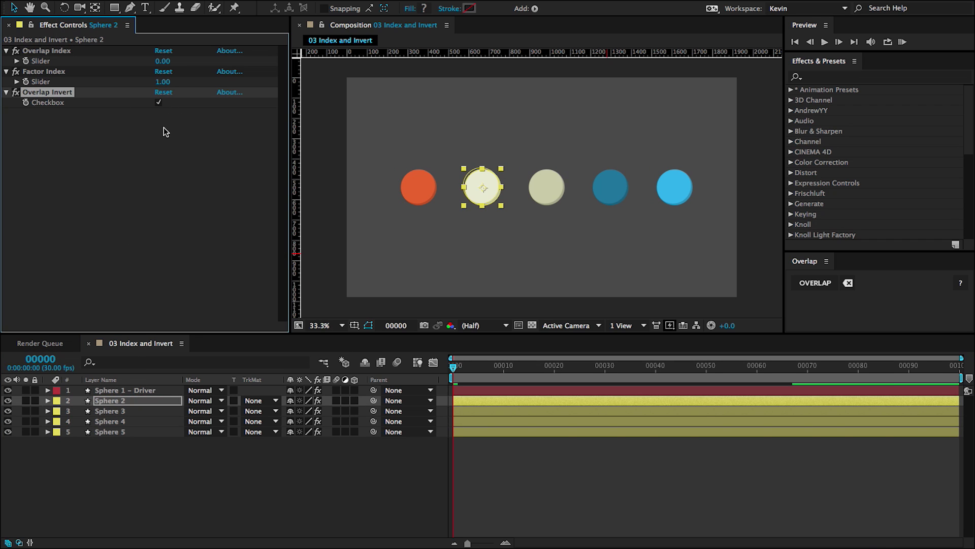
{"action": "left_click", "coordinate": [111, 422]}
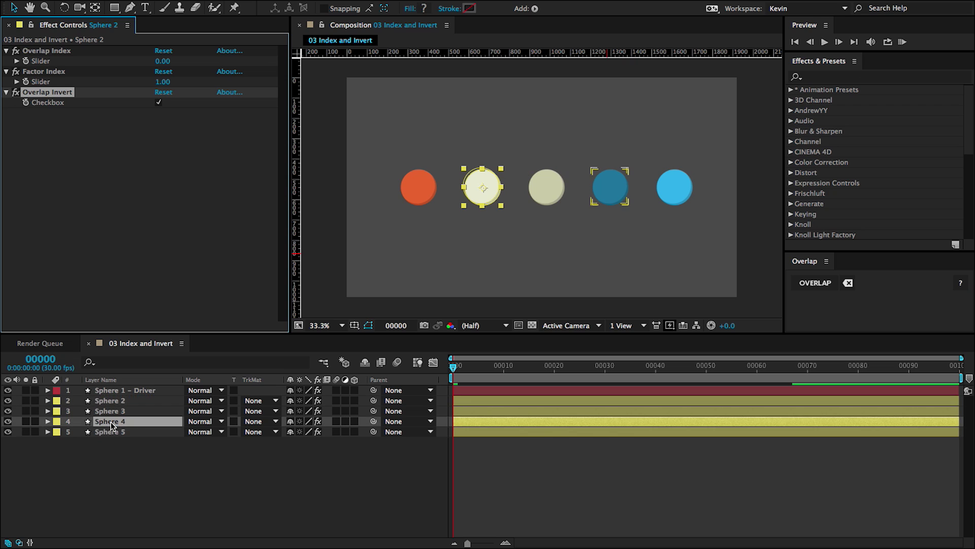
{"action": "left_click", "coordinate": [159, 103]}
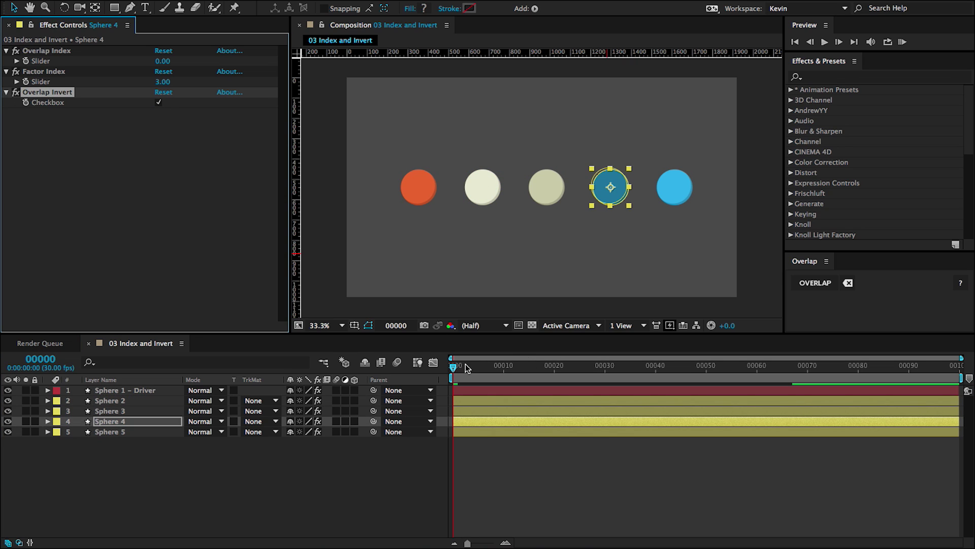
{"action": "left_click_drag", "start_coordinate": [466, 375], "coordinate": [435, 366]}
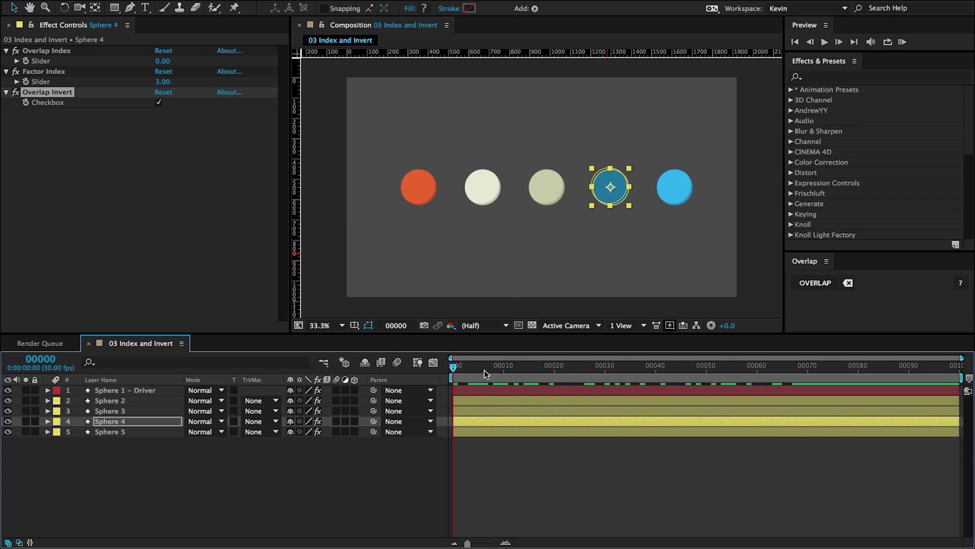
{"action": "left_click_drag", "start_coordinate": [465, 369], "coordinate": [844, 363]}
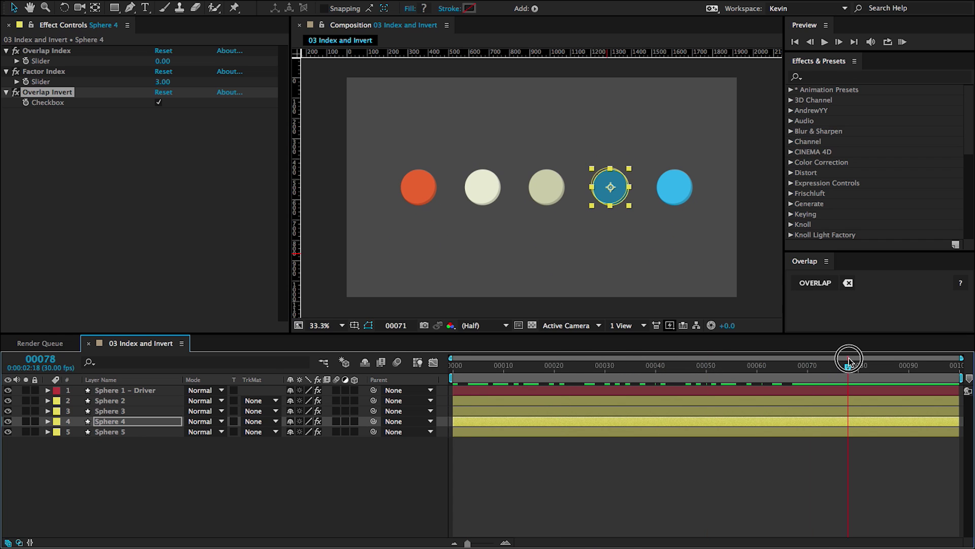
{"action": "left_click", "coordinate": [188, 467]}
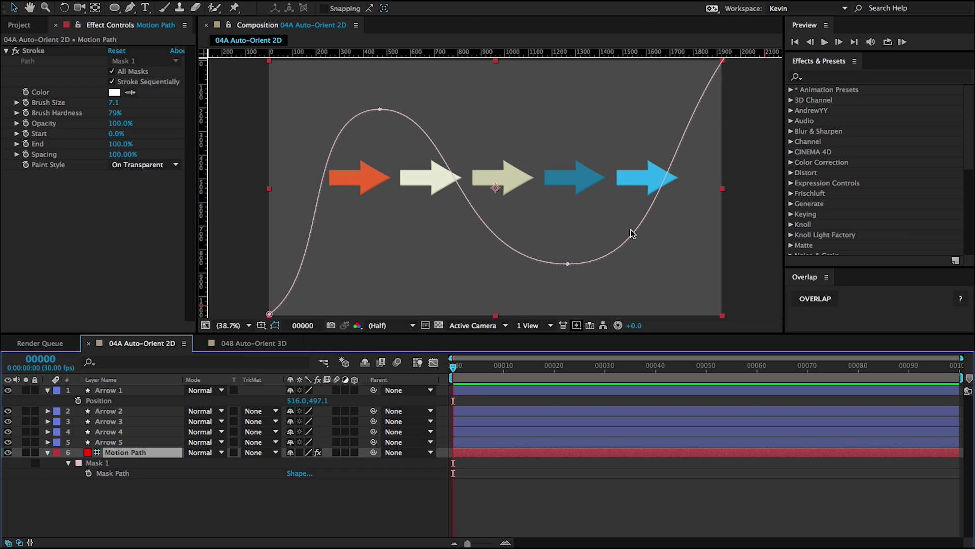
Copy the Motion Path's Mask Path and paste it into Arrow 1's Position, starting at 4.0,1076.0
{"action": "left_click", "coordinate": [561, 263]}
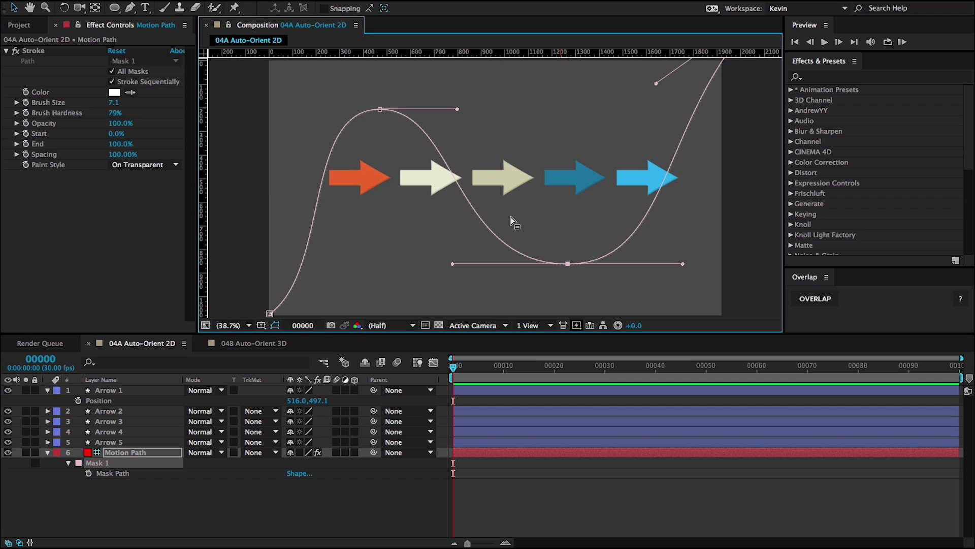
{"action": "left_click", "coordinate": [380, 110]}
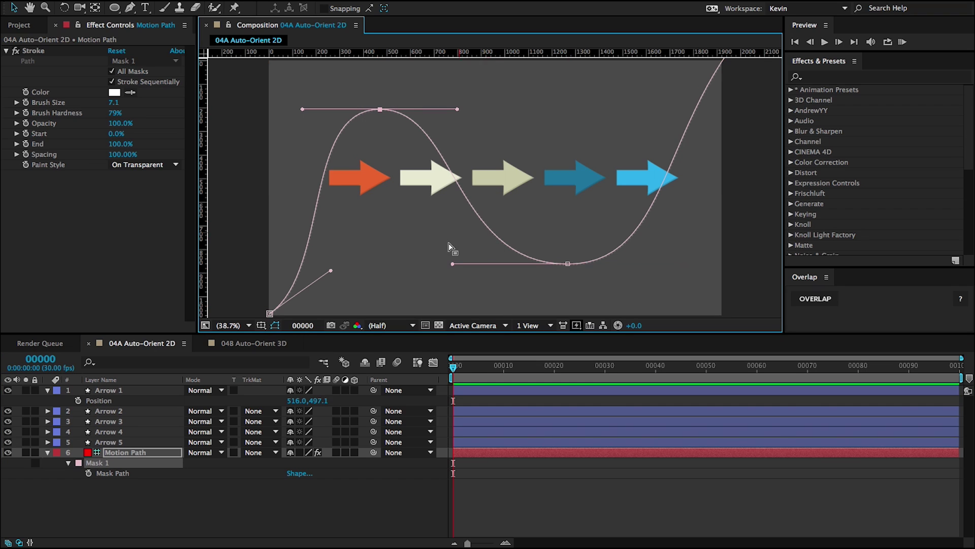
{"action": "left_click", "coordinate": [122, 477]}
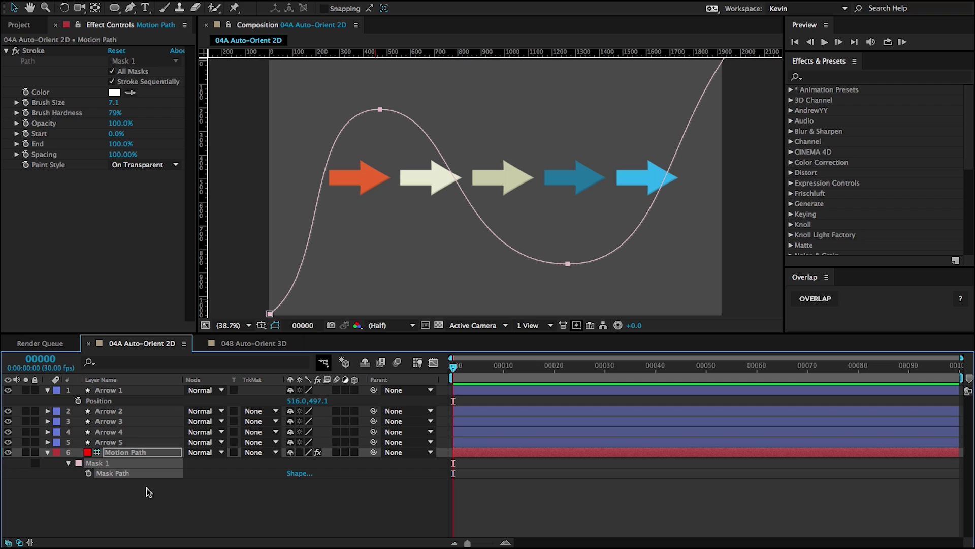
{"action": "left_click", "coordinate": [106, 401]}
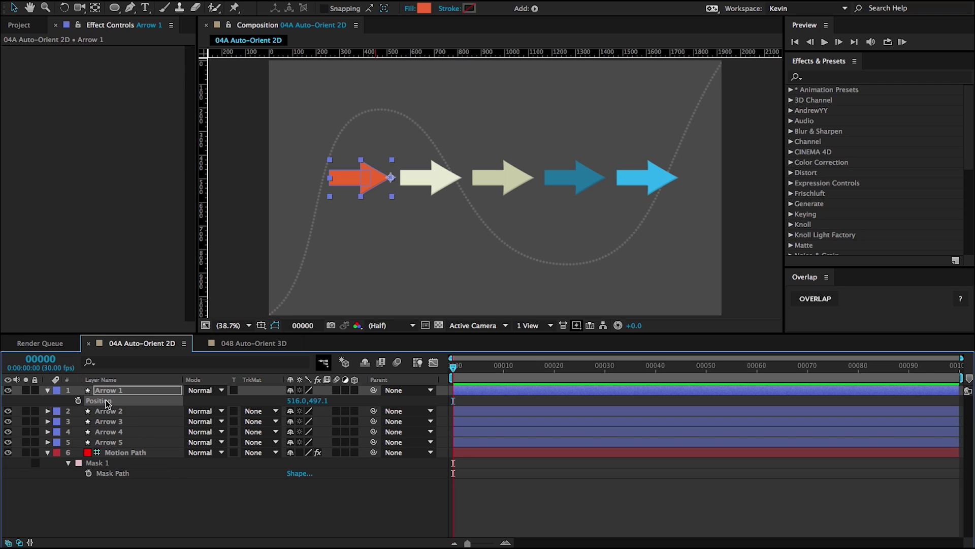
{"action": "key", "text": "ctrl+v"}
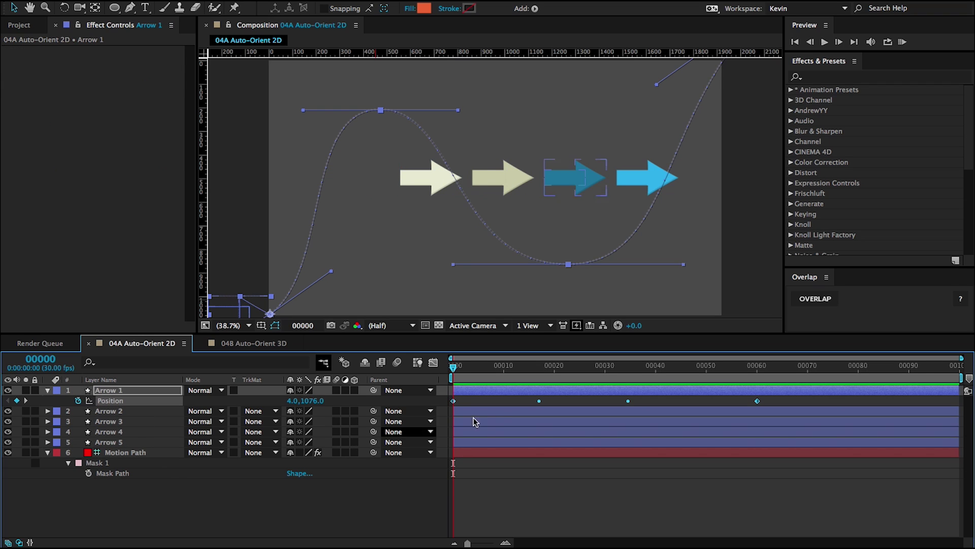
{"action": "left_click_drag", "start_coordinate": [453, 366], "coordinate": [430, 369]}
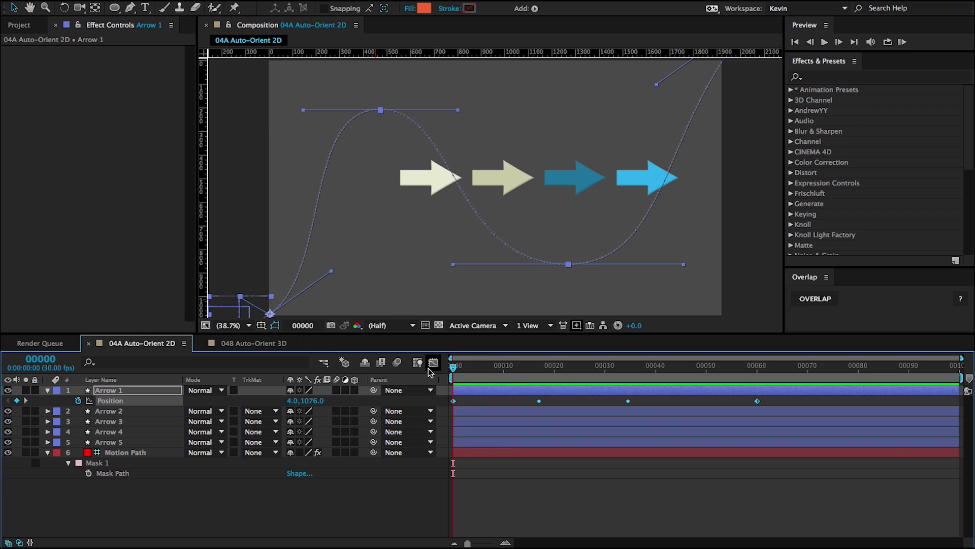
Apply Overlap to Arrows 1–5 with Arrow 1 as driver and Orient Along Path auto-orientation
{"action": "left_click", "coordinate": [145, 391]}
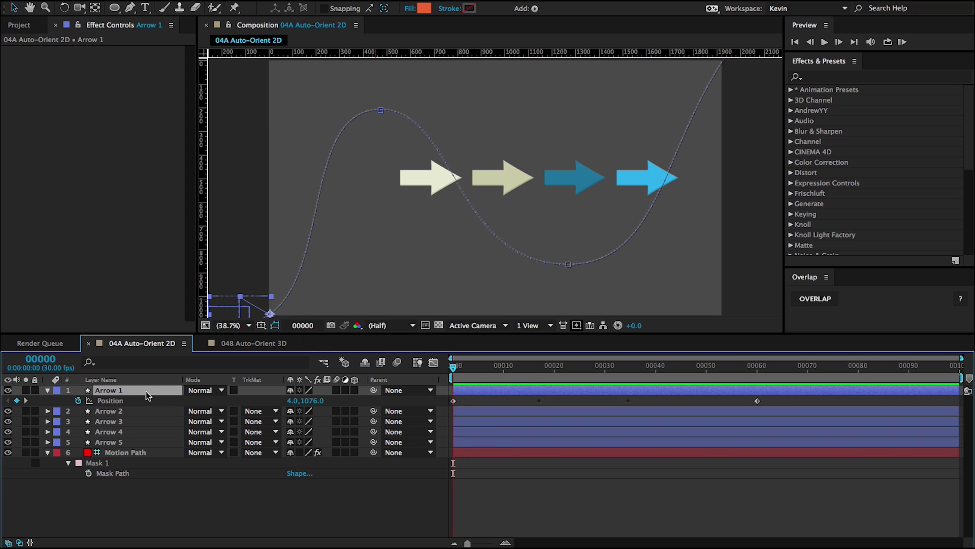
{"action": "left_click", "coordinate": [143, 443], "text": "shift"}
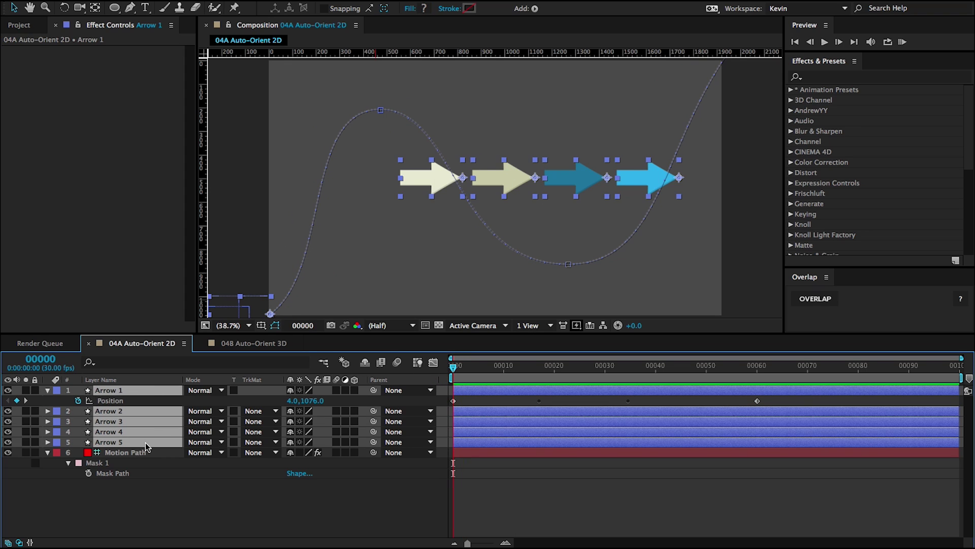
{"action": "left_click", "coordinate": [813, 298]}
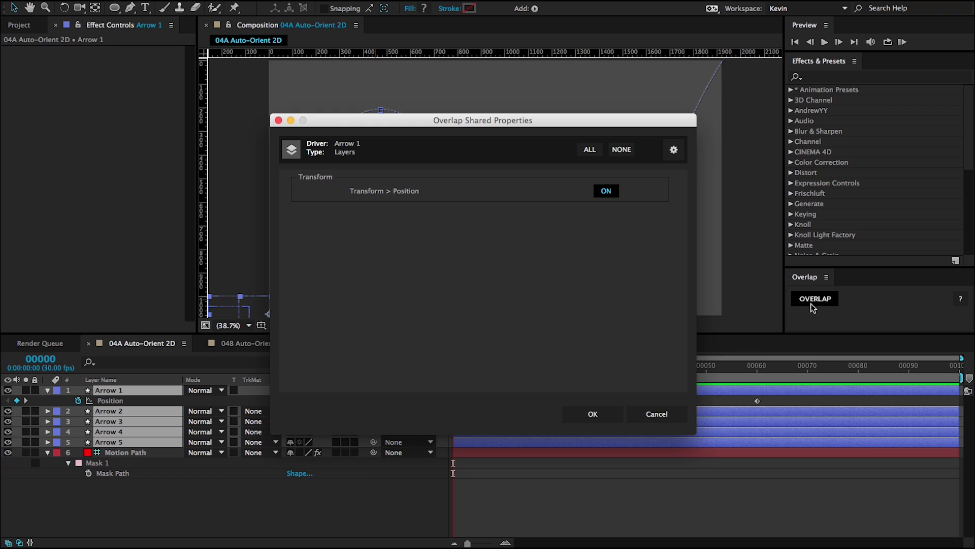
{"action": "left_click_drag", "start_coordinate": [676, 121], "coordinate": [622, 123]}
{"action": "left_click", "coordinate": [620, 152]}
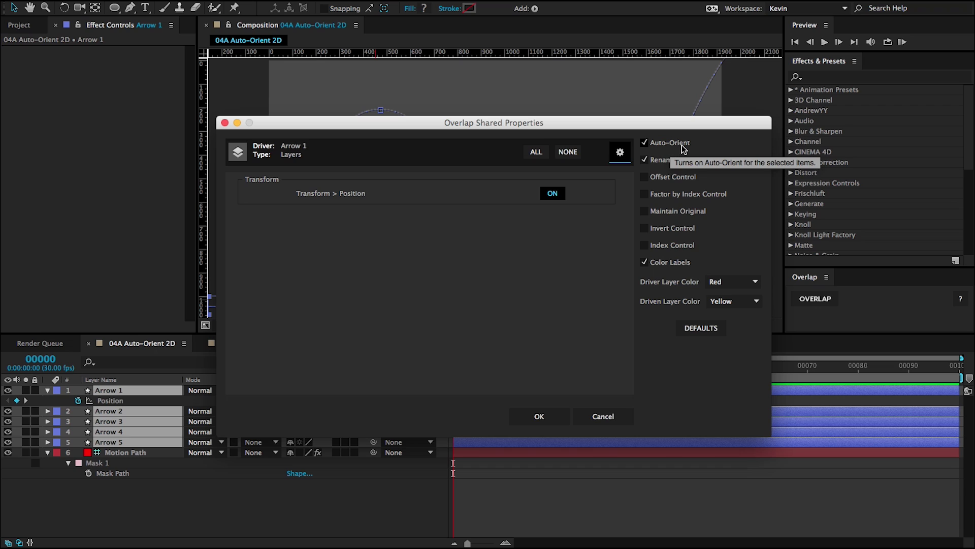
{"action": "left_click", "coordinate": [546, 419]}
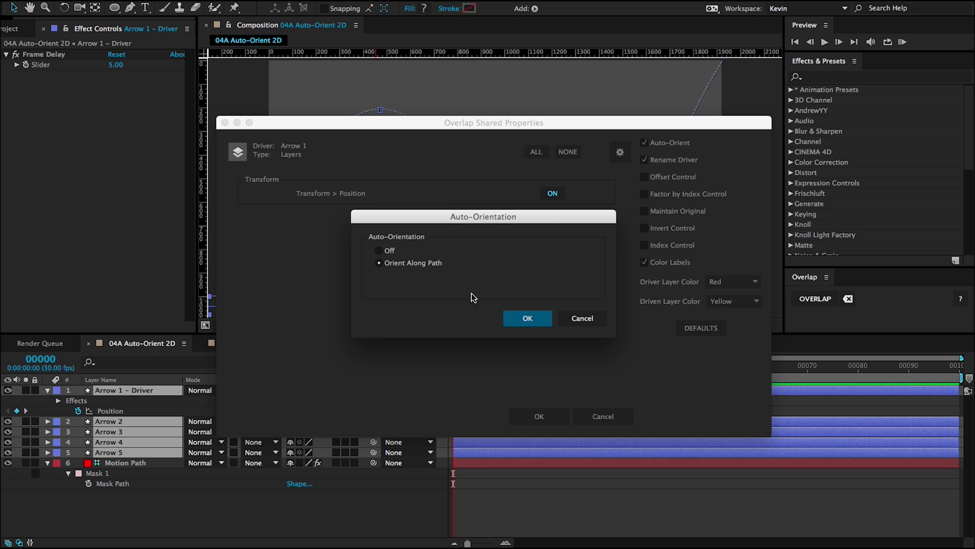
{"action": "left_click", "coordinate": [518, 320]}
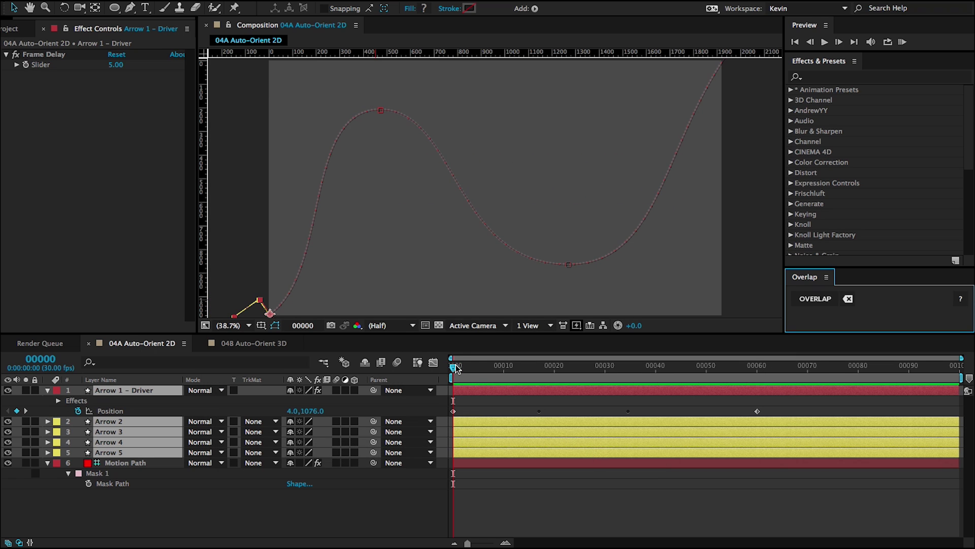
{"action": "left_click_drag", "start_coordinate": [456, 368], "coordinate": [671, 378]}
{"action": "left_click_drag", "start_coordinate": [731, 375], "coordinate": [604, 398]}
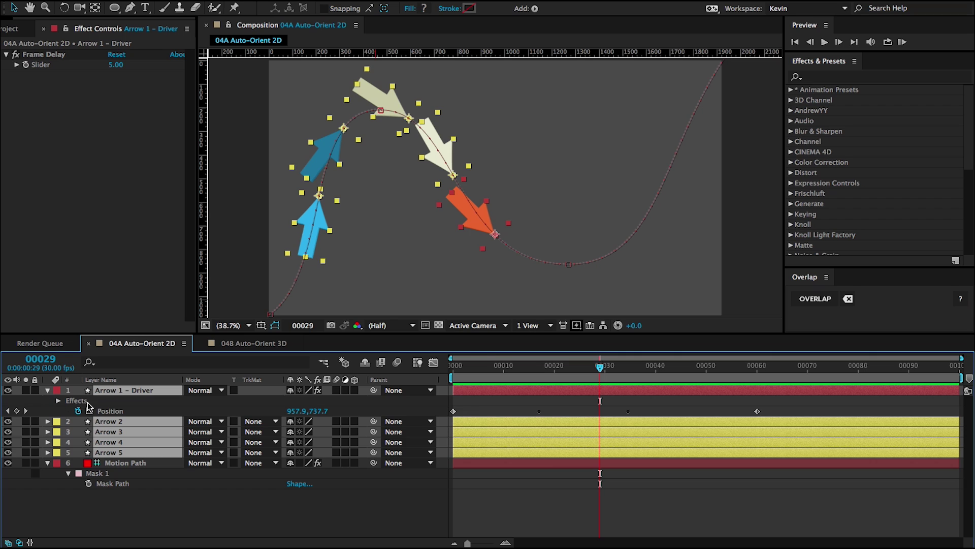
{"action": "left_click", "coordinate": [302, 499]}
{"action": "left_click", "coordinate": [203, 451]}
{"action": "left_click", "coordinate": [131, 402]}
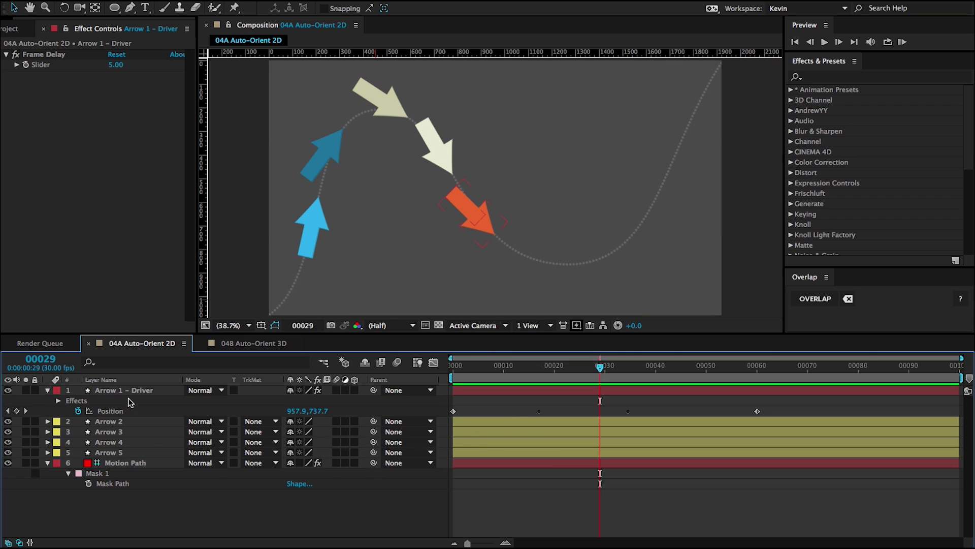
{"action": "left_click_drag", "start_coordinate": [481, 373], "coordinate": [757, 374]}
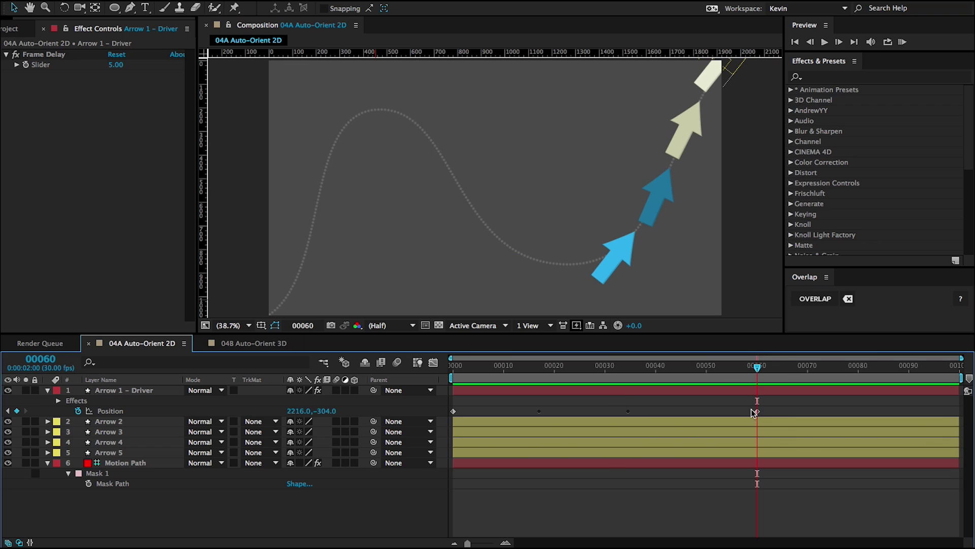
{"action": "left_click", "coordinate": [759, 392]}
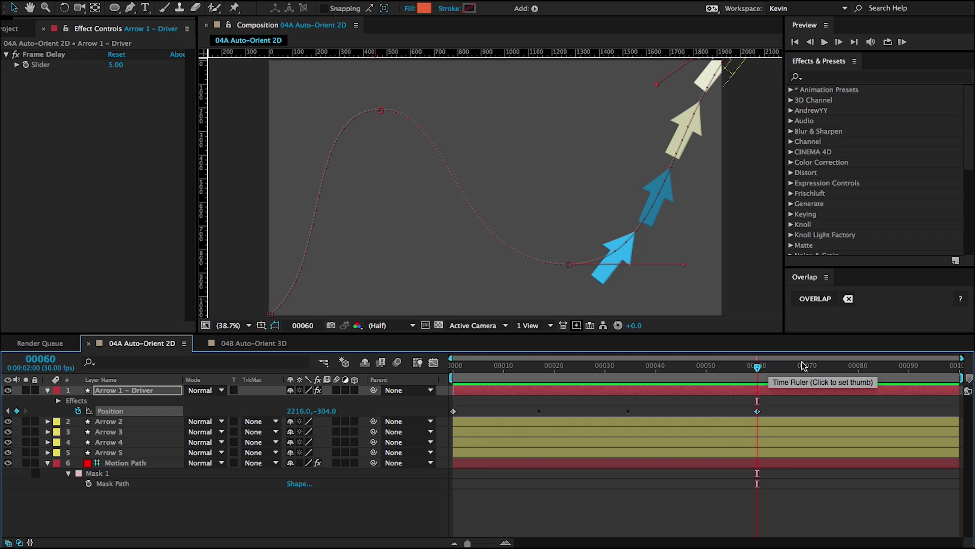
{"action": "left_click_drag", "start_coordinate": [756, 366], "coordinate": [688, 390]}
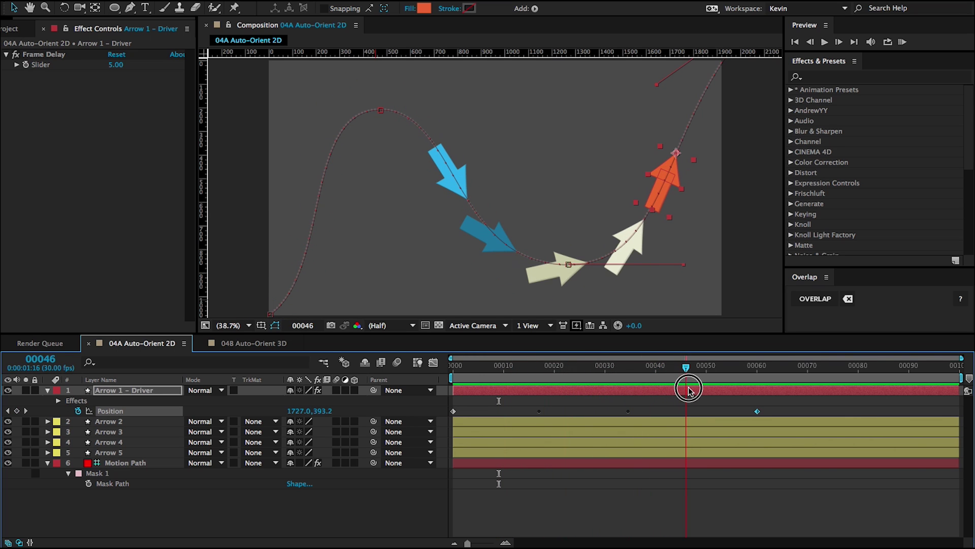
Show Rotation for Arrows 2–5 and scrub to see angles between -45.2° and -66.5°
{"action": "left_click", "coordinate": [115, 423]}
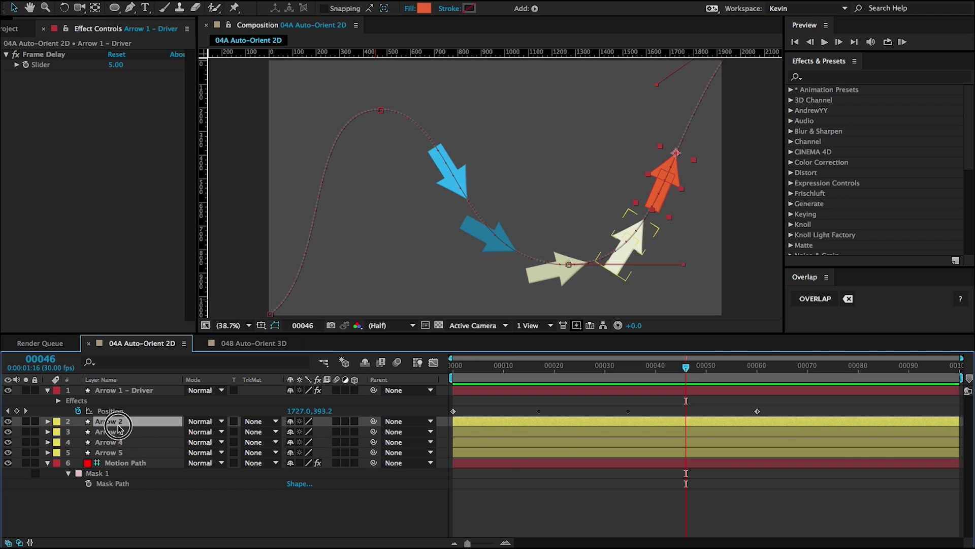
{"action": "left_click", "coordinate": [119, 456], "text": "shift"}
{"action": "key", "text": "r"}
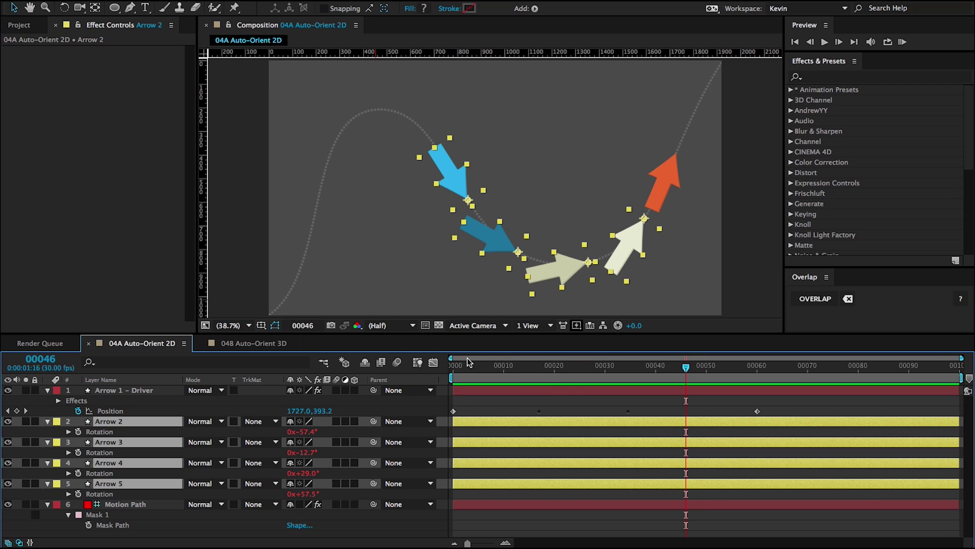
{"action": "left_click_drag", "start_coordinate": [454, 359], "coordinate": [752, 352]}
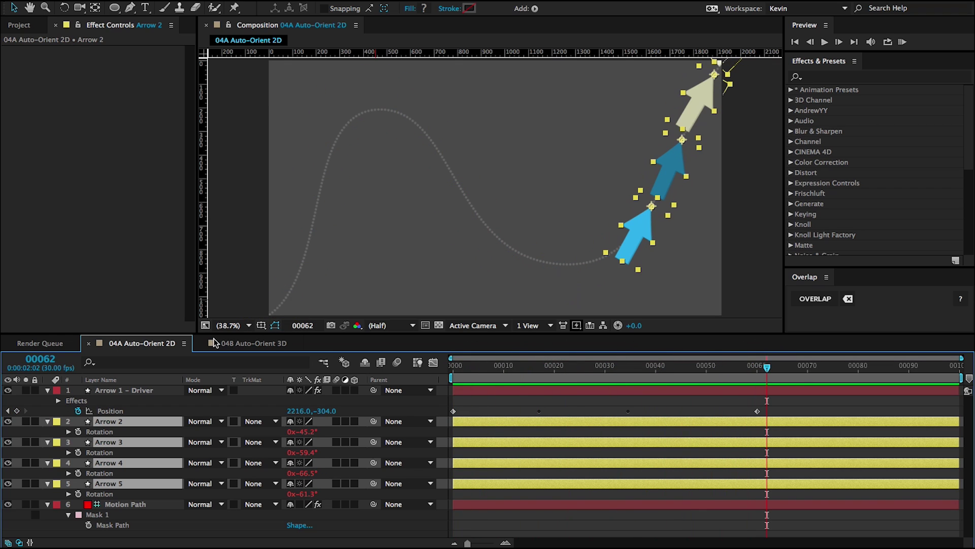
Open 04B Auto-Orient 3D and preview Arrow 1's path from the first frame
{"action": "left_click", "coordinate": [262, 344]}
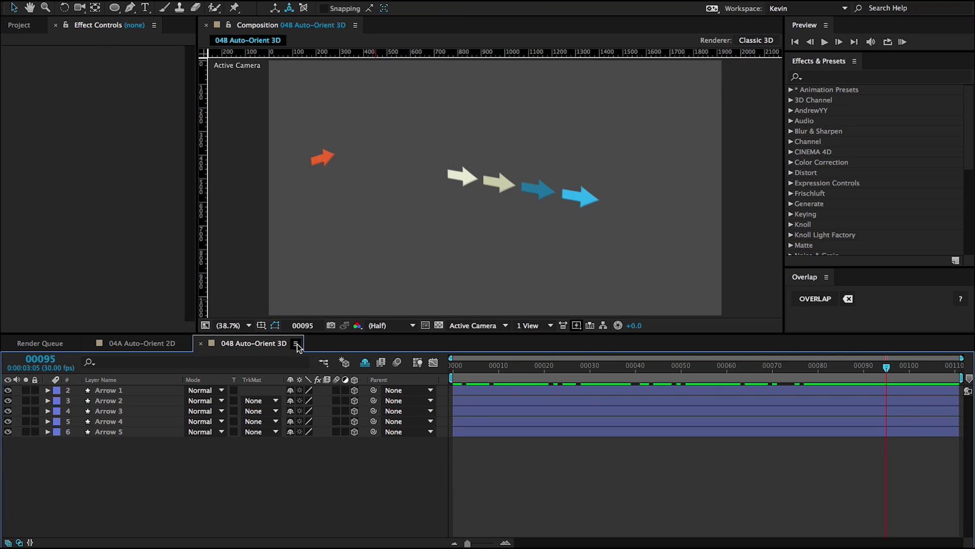
{"action": "left_click", "coordinate": [450, 373]}
{"action": "left_click_drag", "start_coordinate": [450, 373], "coordinate": [832, 358]}
{"action": "left_click", "coordinate": [571, 390]}
{"action": "key", "text": "Home"}
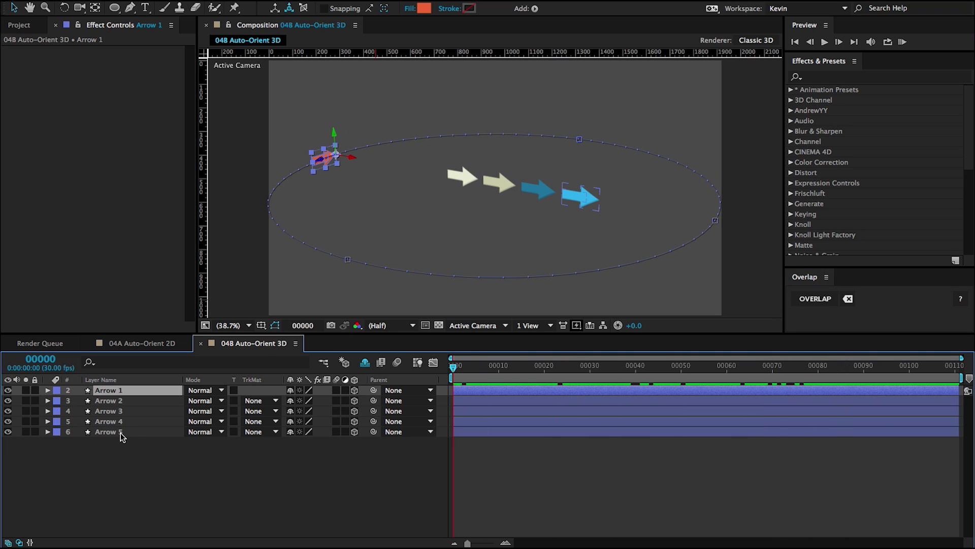
Apply Overlap to all five arrows with Auto-Orient set to Orient Along Path
{"action": "key", "text": "ctrl+a"}
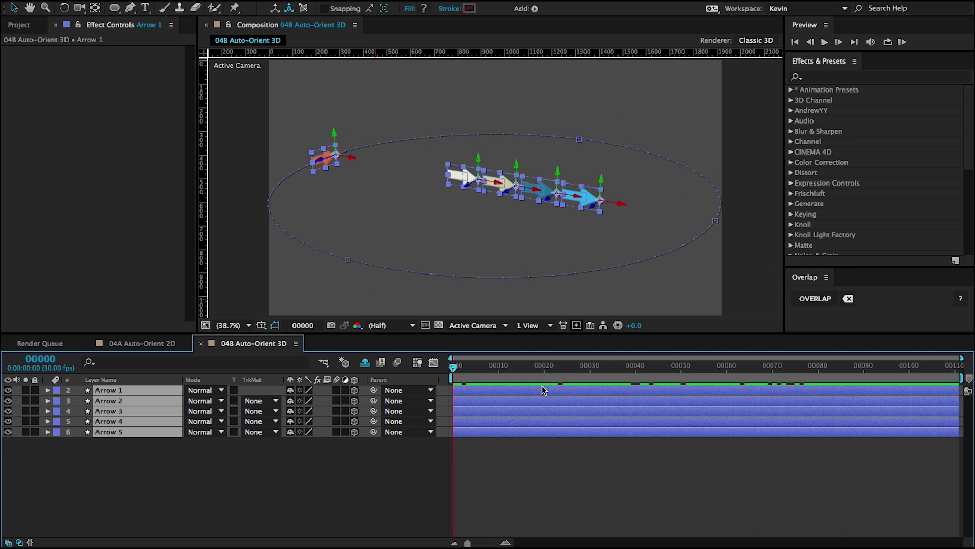
{"action": "left_click", "coordinate": [816, 301]}
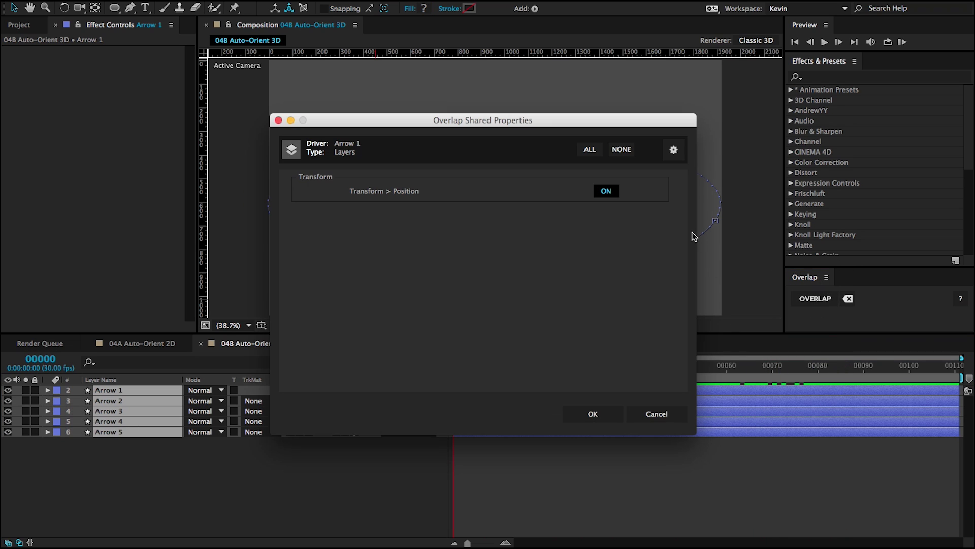
{"action": "left_click", "coordinate": [675, 149]}
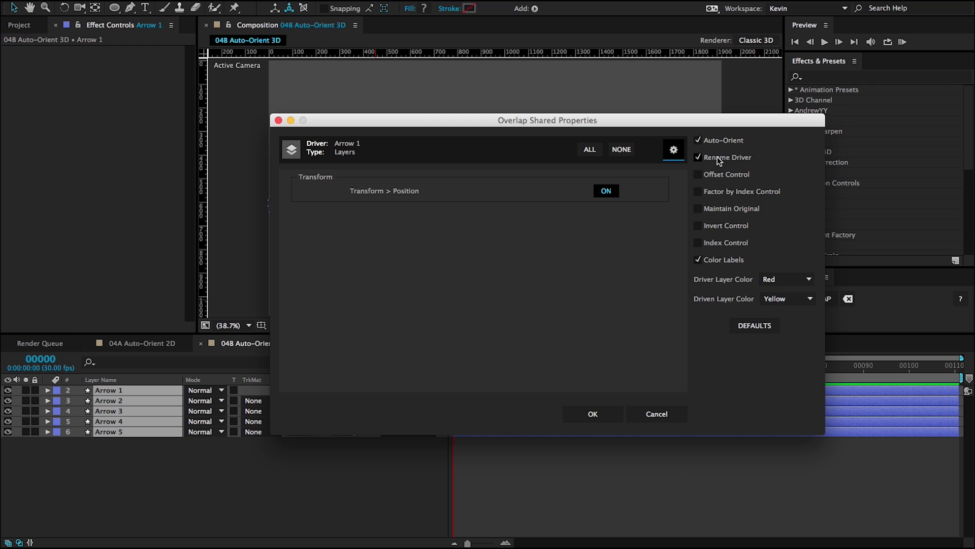
{"action": "left_click", "coordinate": [594, 415]}
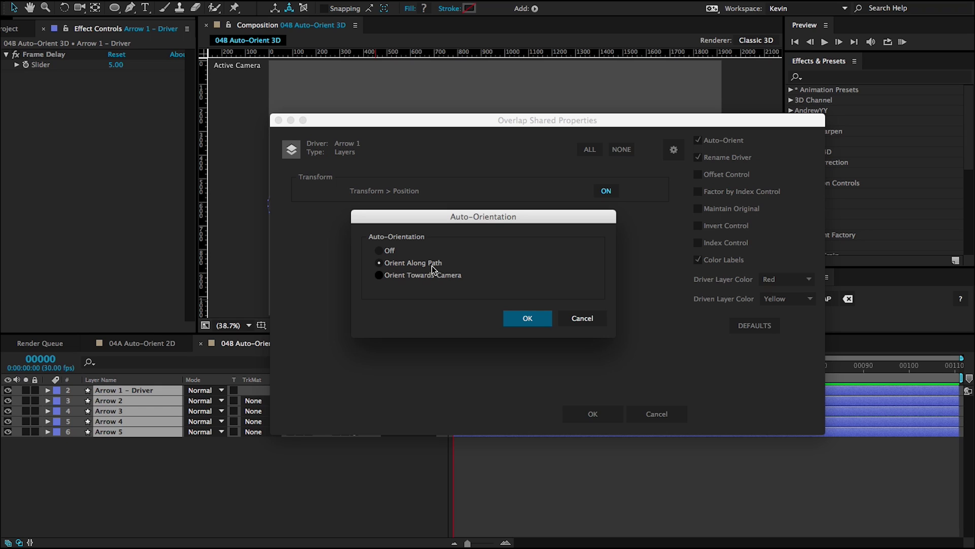
{"action": "left_click", "coordinate": [527, 318]}
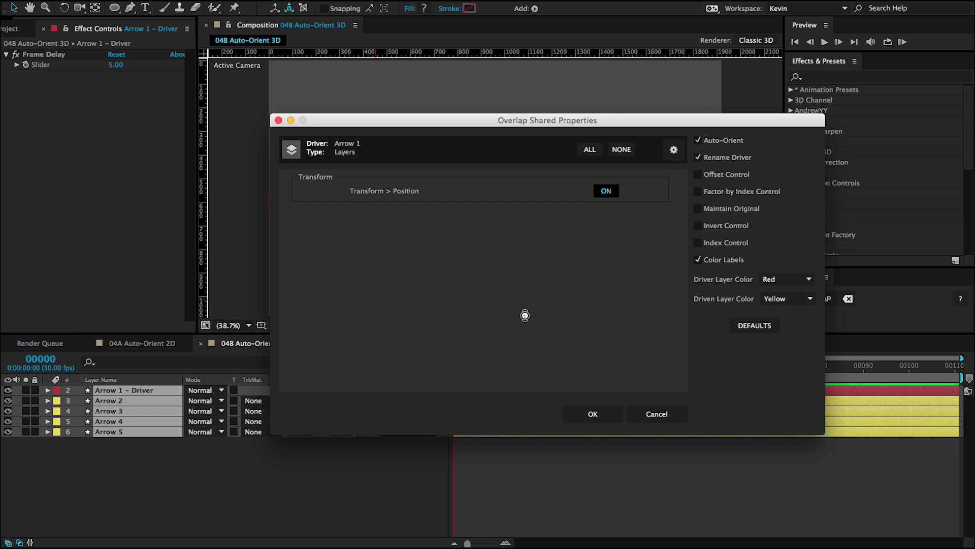
Preview yellow Arrows 2–5 following red Arrow 1 – Driver around the ellipse path
{"action": "left_click", "coordinate": [463, 367]}
{"action": "left_click_drag", "start_coordinate": [463, 367], "coordinate": [809, 365]}
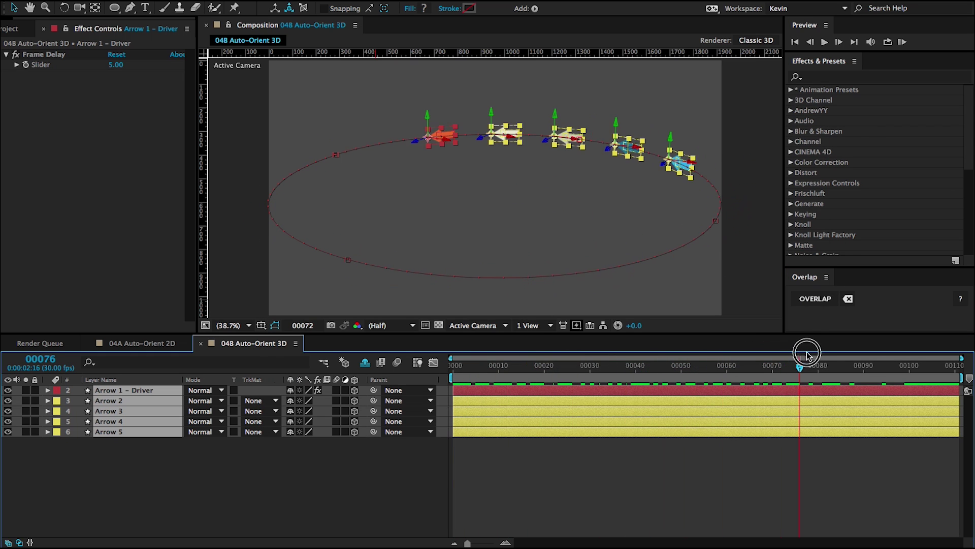
{"action": "left_click", "coordinate": [597, 455]}
{"action": "left_click_drag", "start_coordinate": [474, 366], "coordinate": [617, 378]}
Reveal Orientation and X, Y, Z Rotation for Arrows 2–5 and scrub to watch them change
{"action": "left_click", "coordinate": [116, 401]}
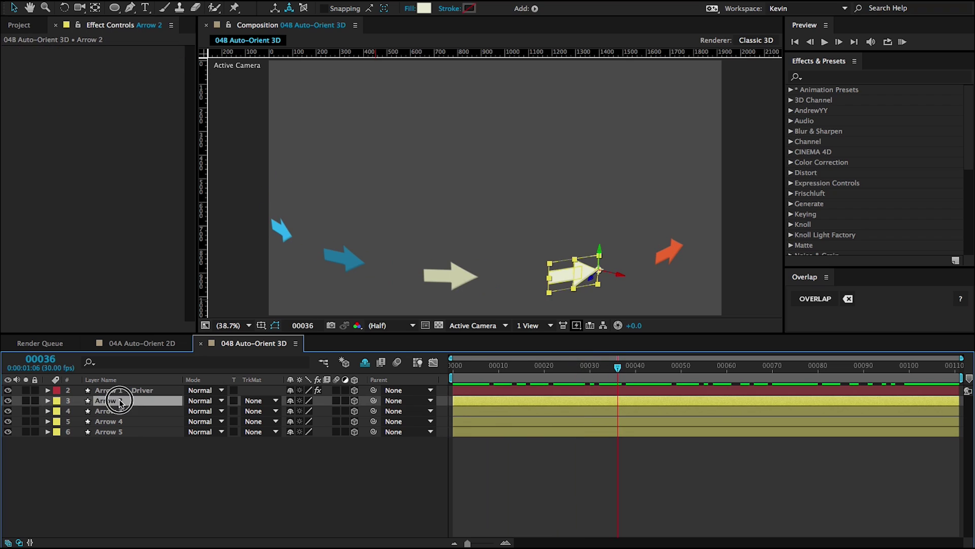
{"action": "left_click", "coordinate": [113, 431], "text": "shift"}
{"action": "key", "text": "r"}
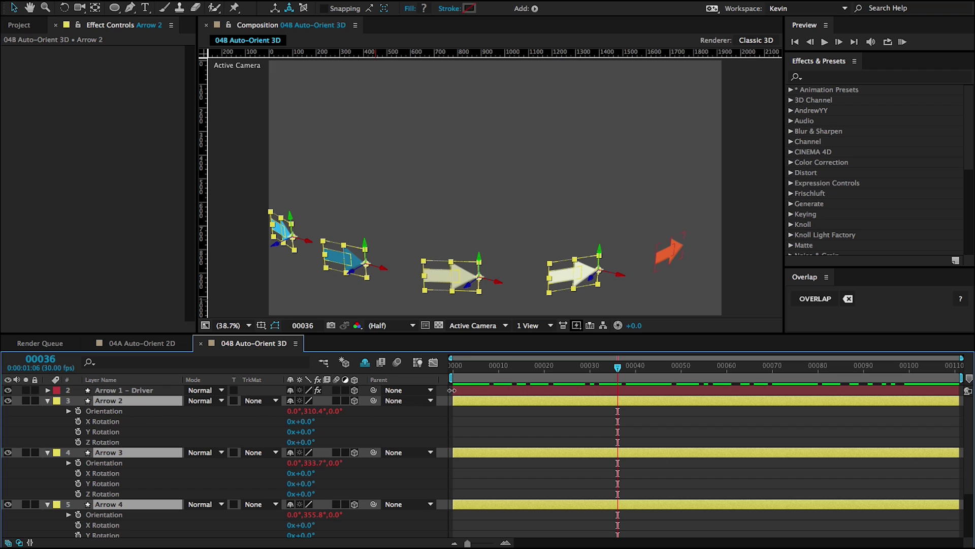
{"action": "left_click_drag", "start_coordinate": [496, 366], "coordinate": [717, 370]}
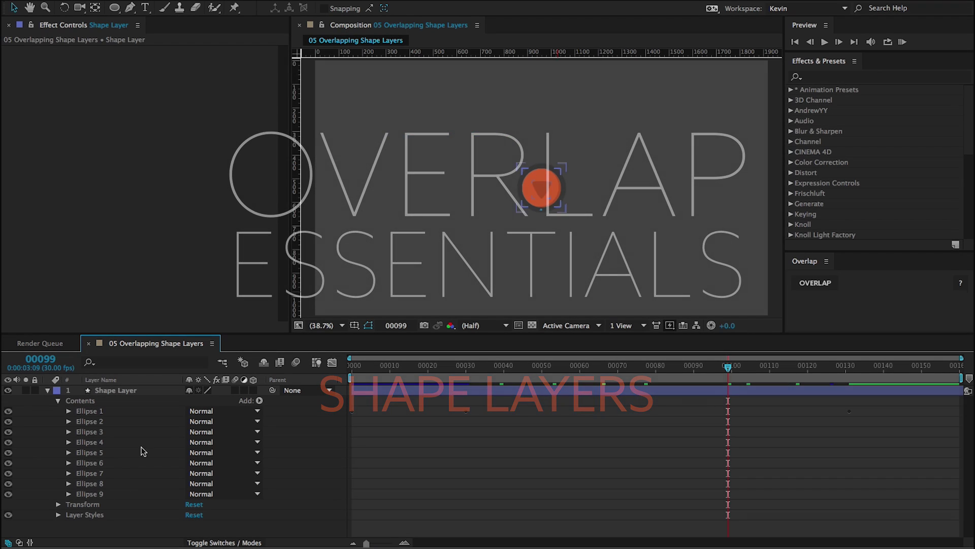
Check Ellipse 1, then show only the Shape Layer's animated properties with U
{"action": "left_click", "coordinate": [92, 412]}
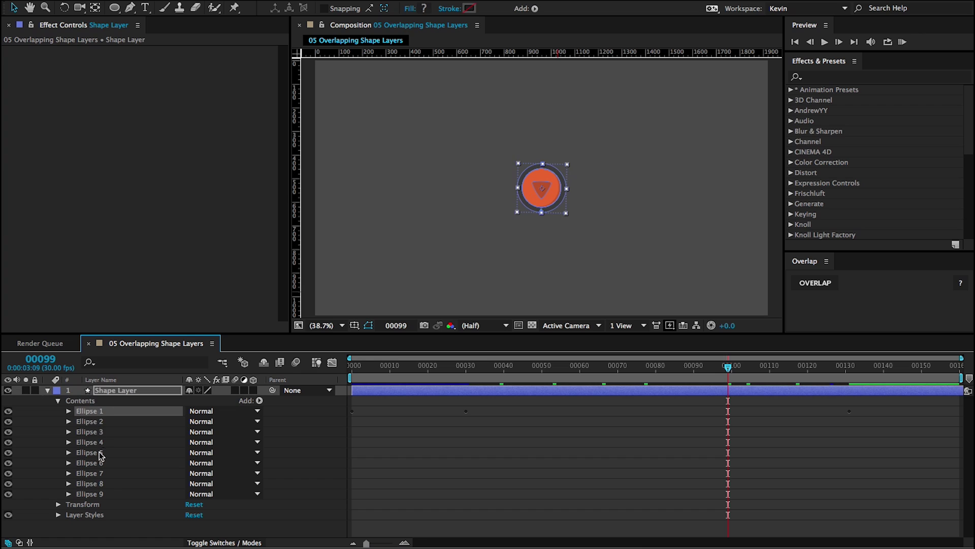
{"action": "left_click", "coordinate": [94, 495], "text": "shift"}
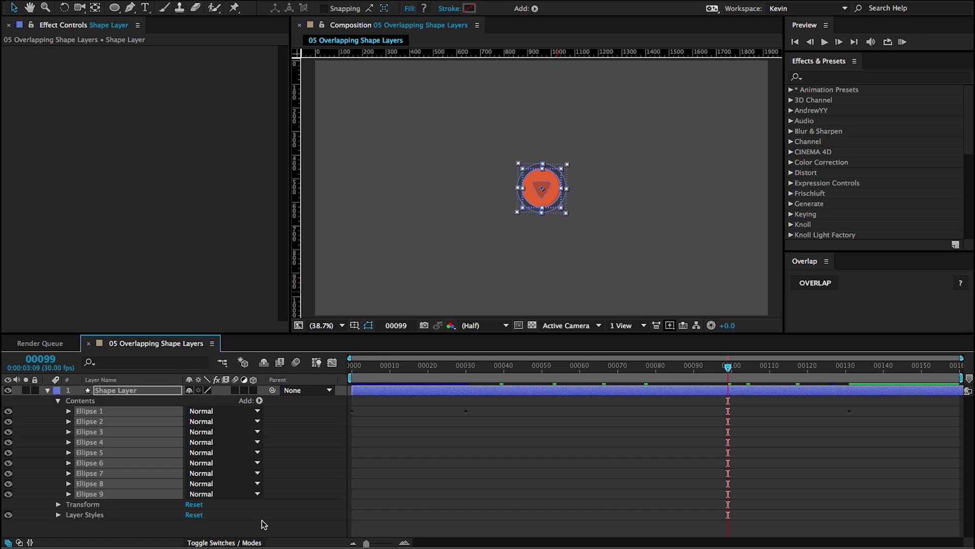
{"action": "left_click", "coordinate": [151, 388]}
{"action": "left_click", "coordinate": [90, 412]}
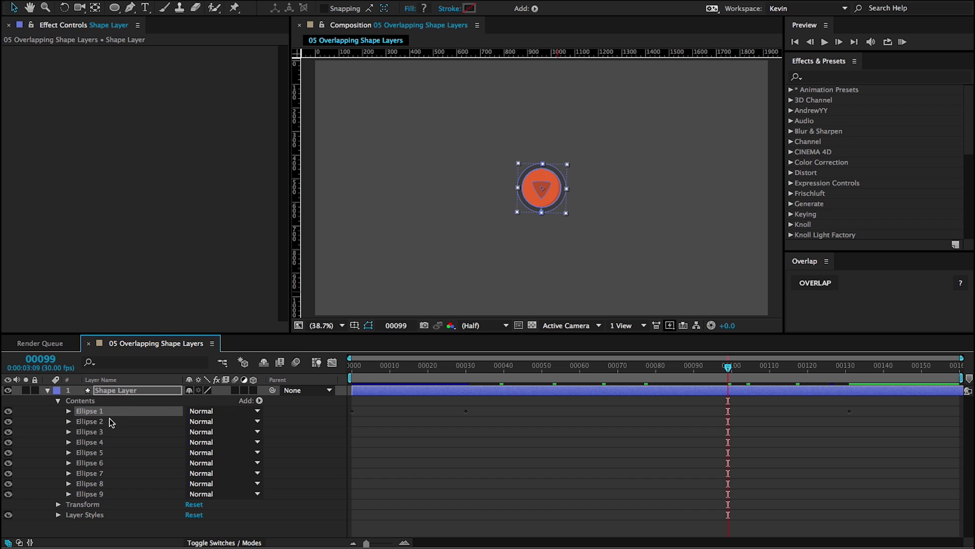
{"action": "left_click", "coordinate": [117, 391]}
{"action": "key", "text": "u"}
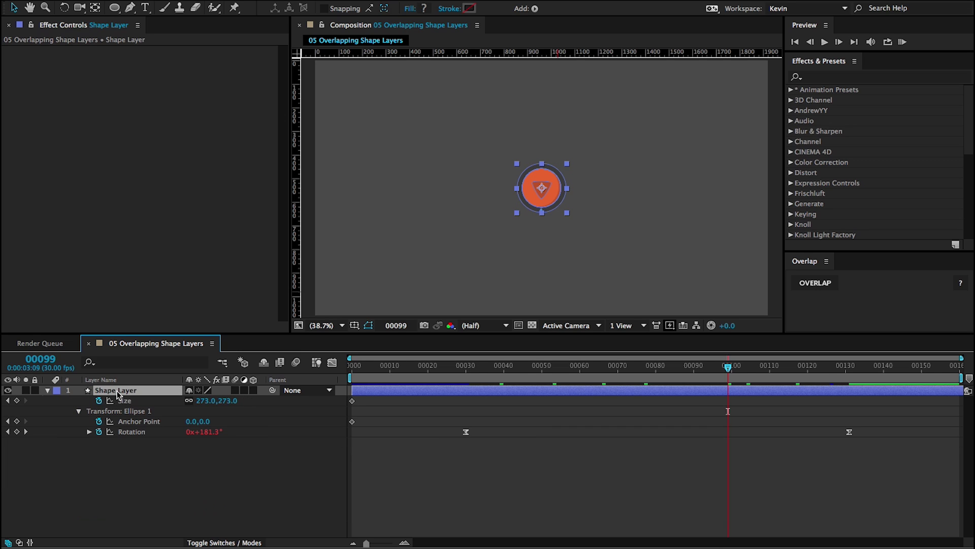
Preview Ellipse 1's Size and Rotation animation and its outElastic Rotation expression around frame 48
{"action": "left_click_drag", "start_coordinate": [373, 371], "coordinate": [350, 367]}
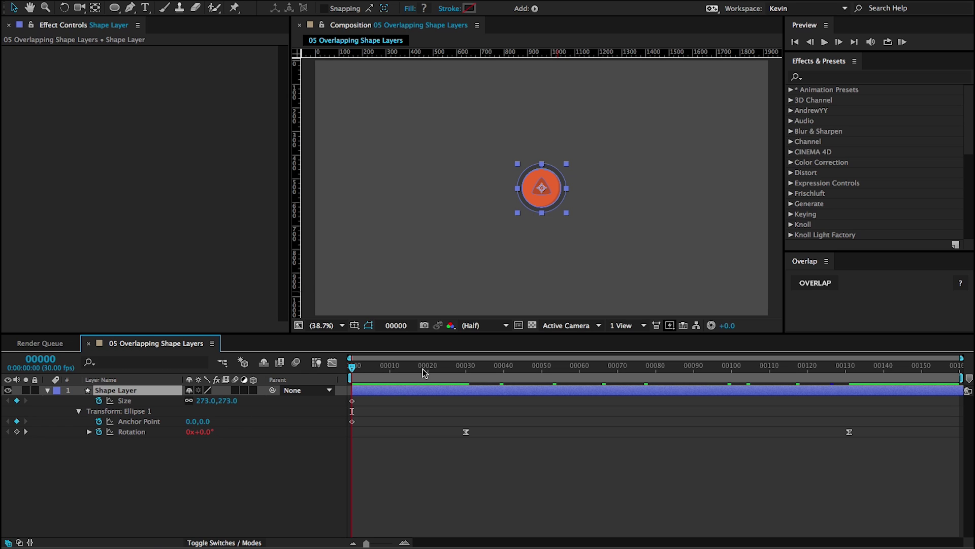
{"action": "left_click_drag", "start_coordinate": [420, 373], "coordinate": [851, 404]}
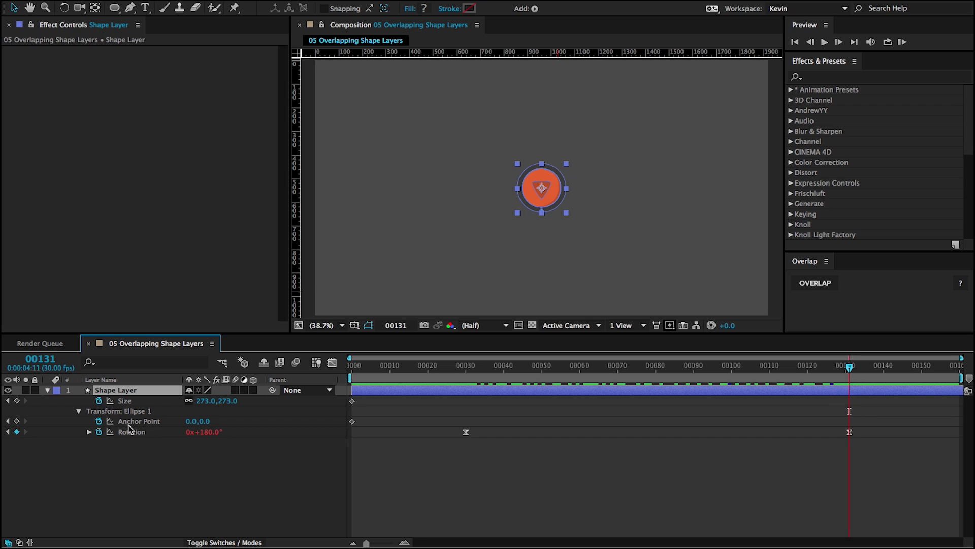
{"action": "left_click", "coordinate": [89, 432]}
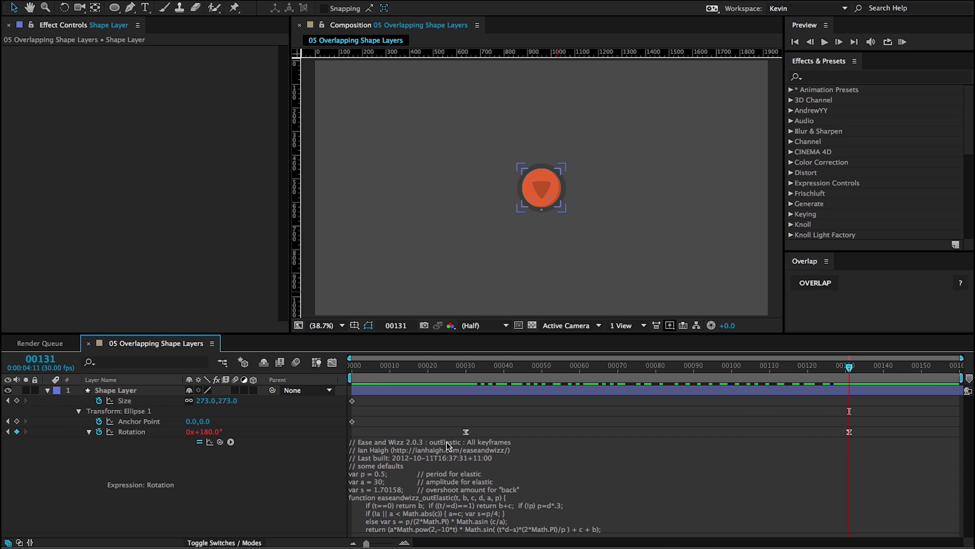
{"action": "left_click", "coordinate": [89, 432]}
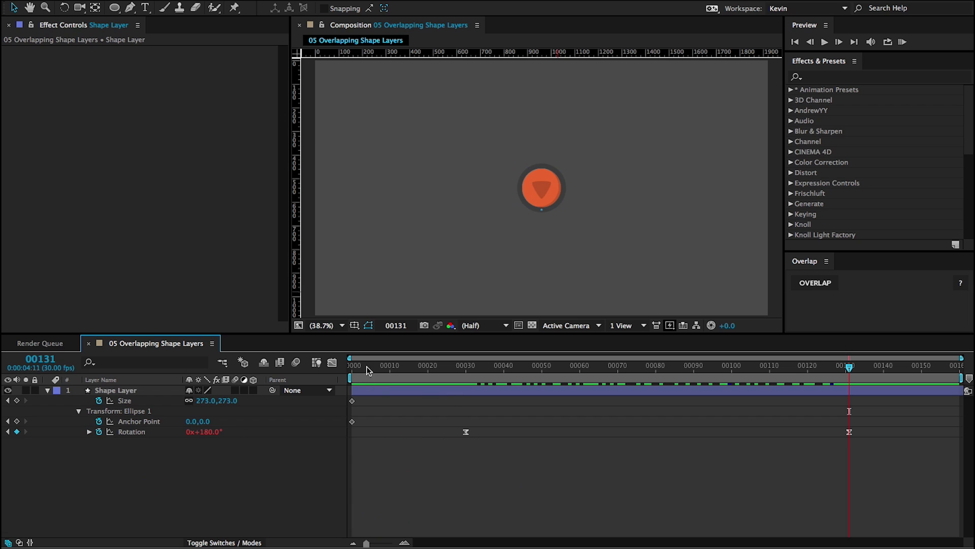
{"action": "left_click_drag", "start_coordinate": [392, 366], "coordinate": [818, 404]}
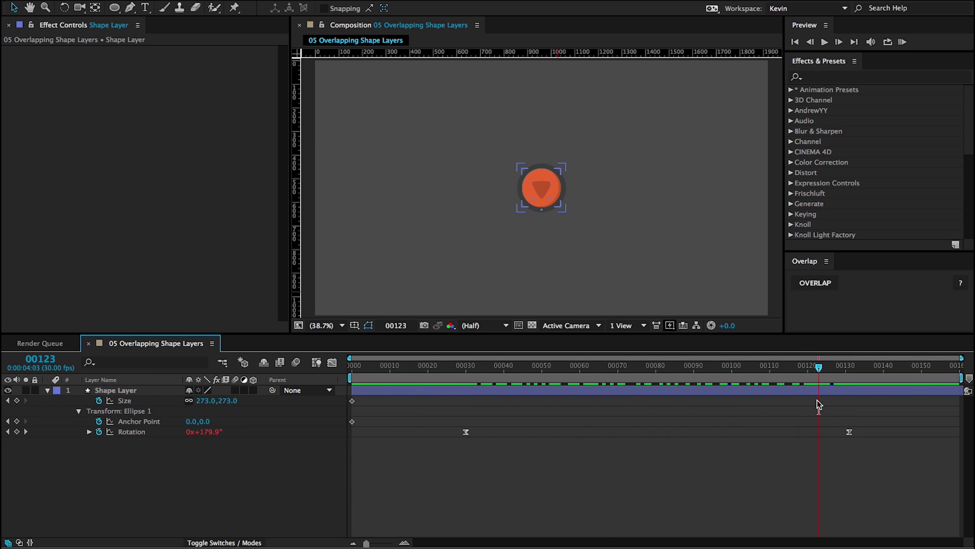
Collapse and reopen the Shape Layer's contents, then collapse all nine ellipse groups
{"action": "left_click", "coordinate": [48, 390]}
{"action": "left_click", "coordinate": [47, 391]}
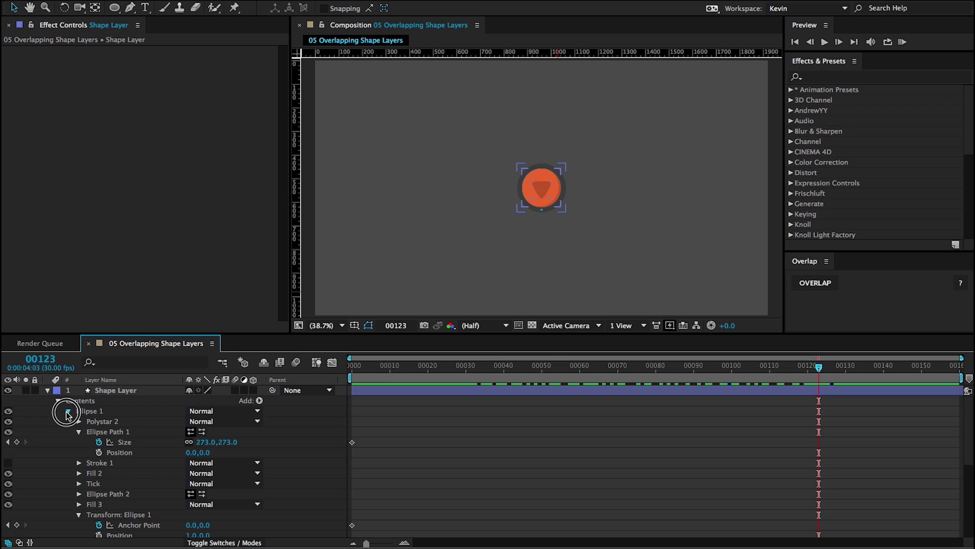
{"action": "left_click", "coordinate": [57, 401], "text": "ctrl"}
{"action": "left_click", "coordinate": [58, 401]}
Apply Overlap to Ellipse 1 through Ellipse 9, with Ellipse 1 as the driver
{"action": "left_click", "coordinate": [93, 412]}
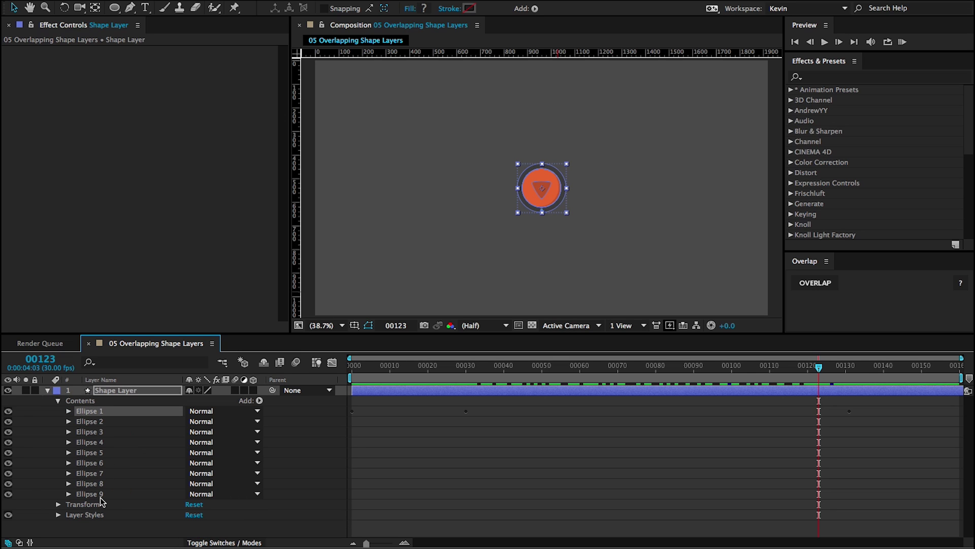
{"action": "left_click", "coordinate": [97, 495], "text": "shift"}
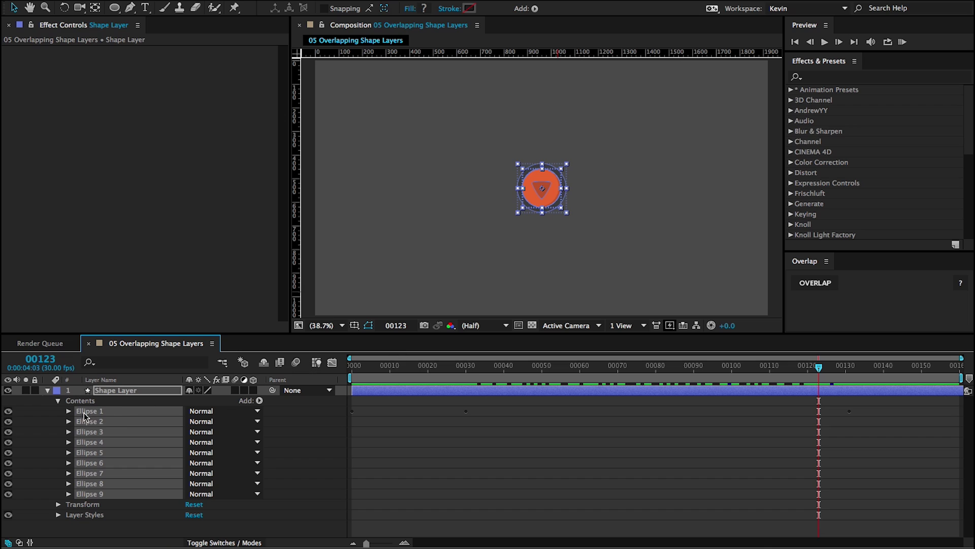
{"action": "left_click", "coordinate": [830, 283]}
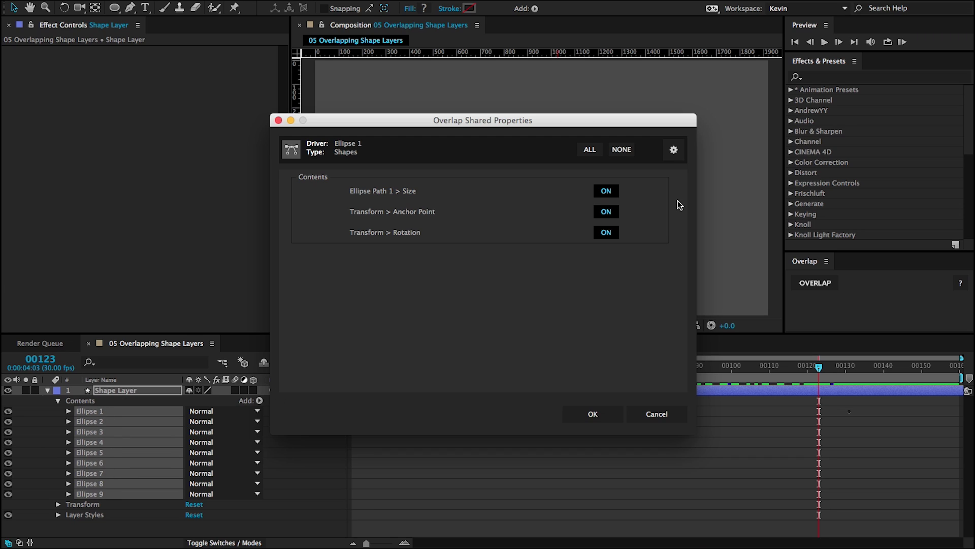
{"action": "left_click", "coordinate": [674, 151]}
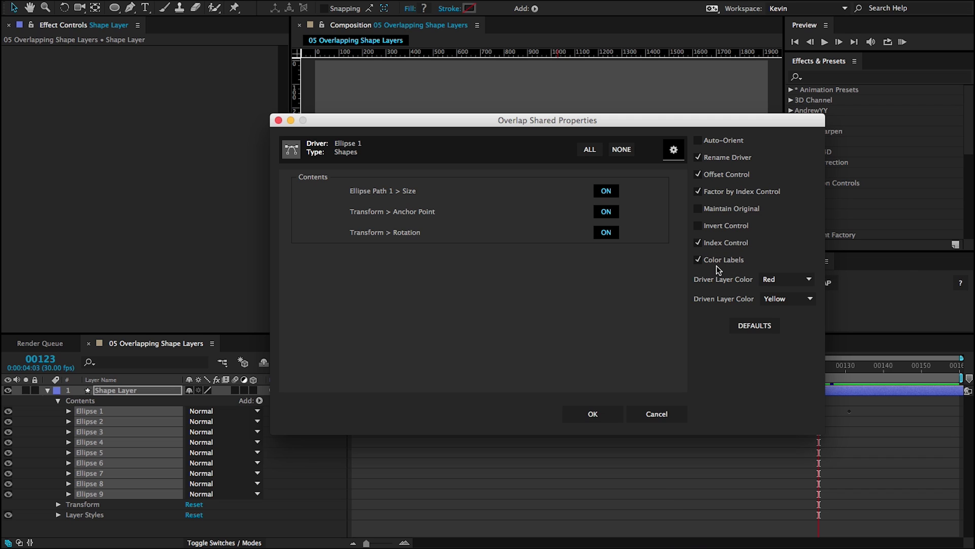
{"action": "left_click", "coordinate": [587, 412]}
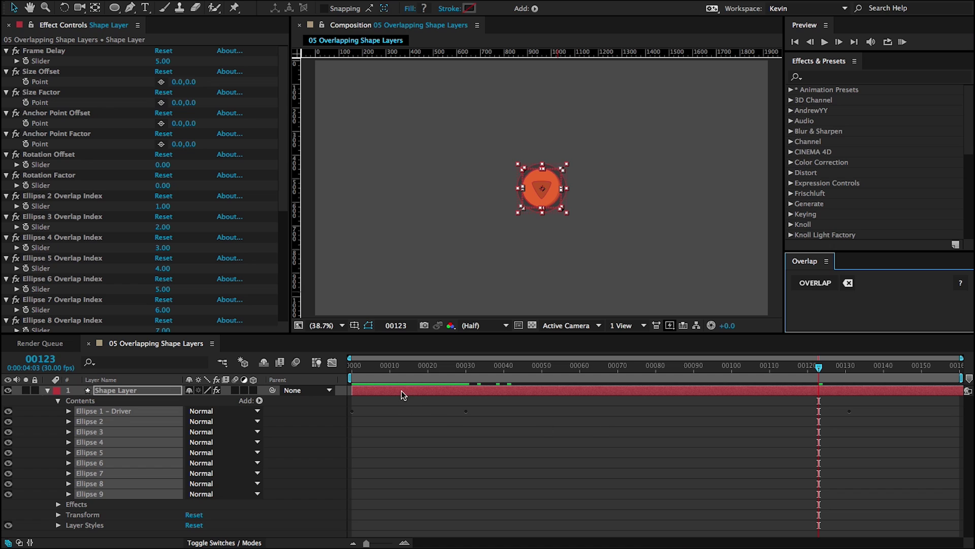
Select every Overlap control effect from Frame Delay down and collapse them all together
{"action": "left_click", "coordinate": [46, 52]}
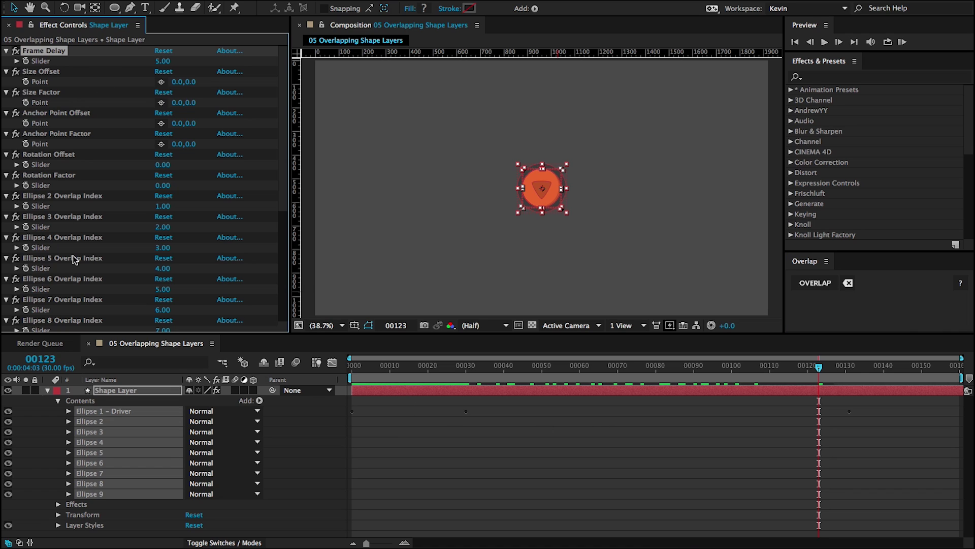
{"action": "scroll", "coordinate": [91, 311], "scroll_direction": "down", "scroll_amount": 8}
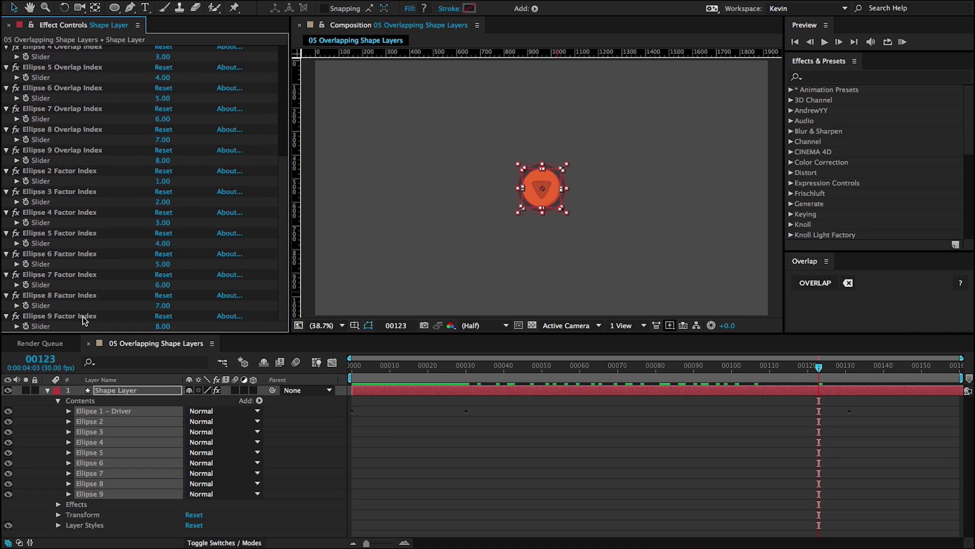
{"action": "left_click", "coordinate": [84, 316], "text": "shift"}
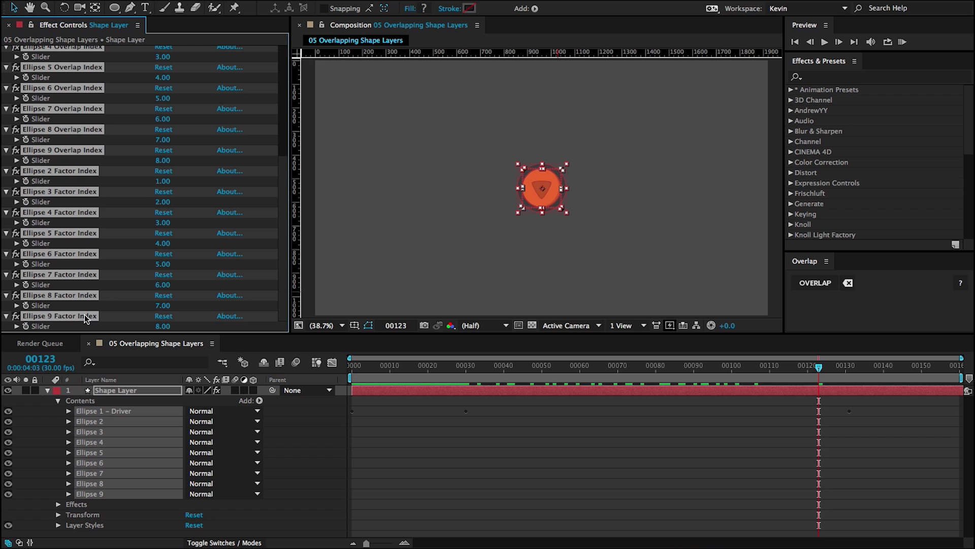
{"action": "left_click", "coordinate": [8, 213], "text": "ctrl"}
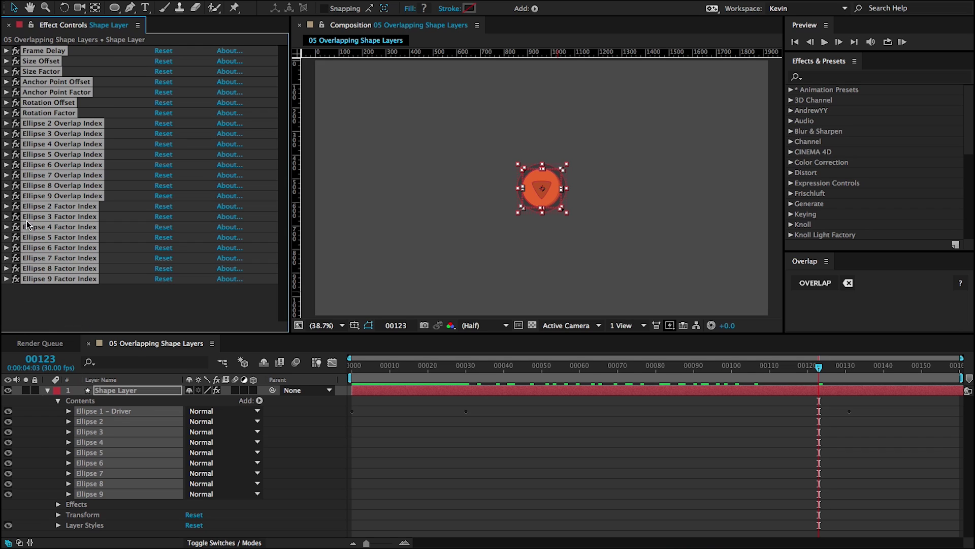
{"action": "left_click", "coordinate": [77, 316]}
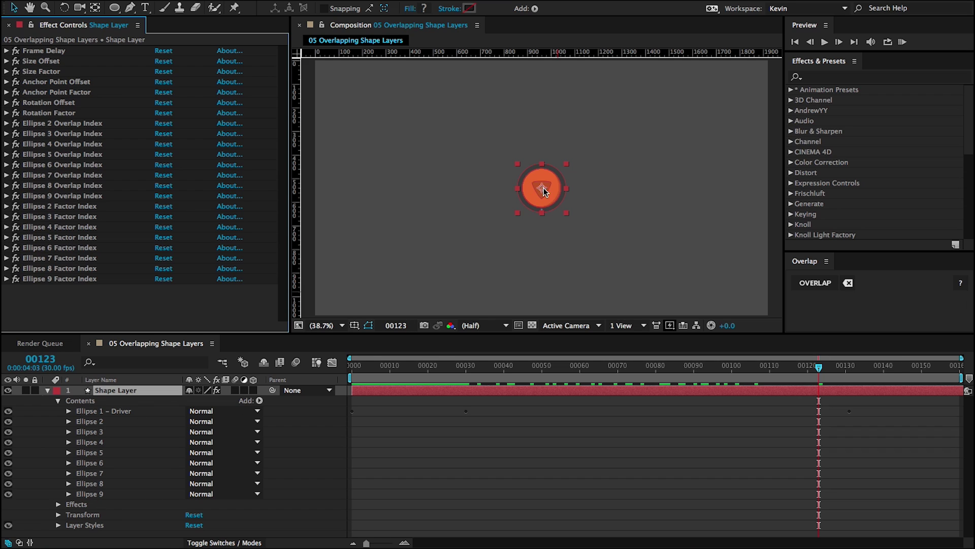
Set the Anchor Point Offset X value to 500 at the first frame
{"action": "left_click", "coordinate": [7, 82]}
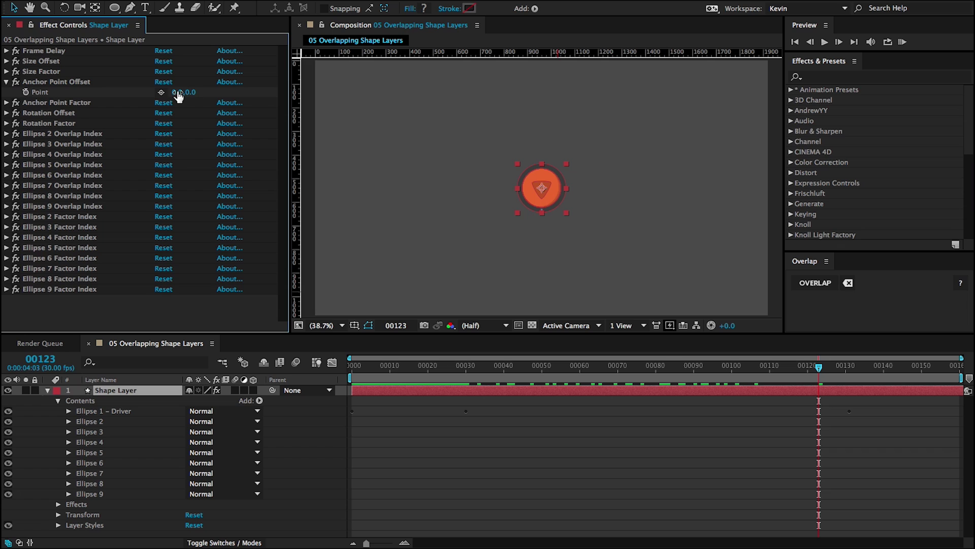
{"action": "left_click_drag", "start_coordinate": [179, 92], "coordinate": [562, 105]}
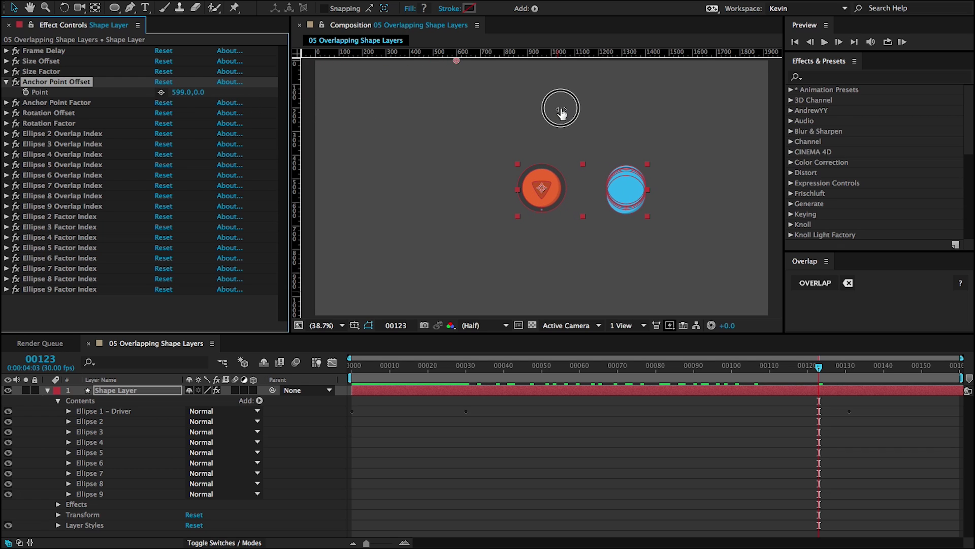
{"action": "key", "text": "Home"}
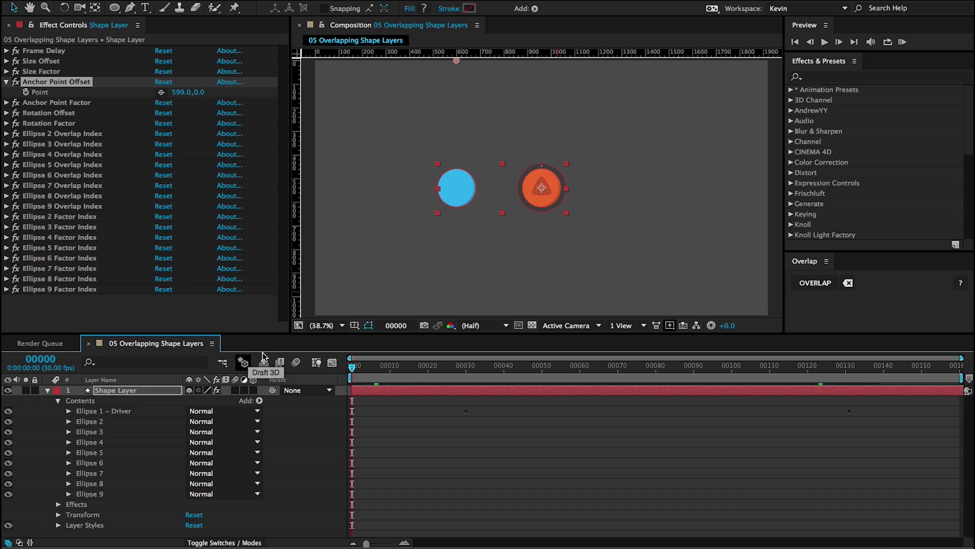
{"action": "left_click", "coordinate": [184, 92]}
{"action": "type", "text": "500"}
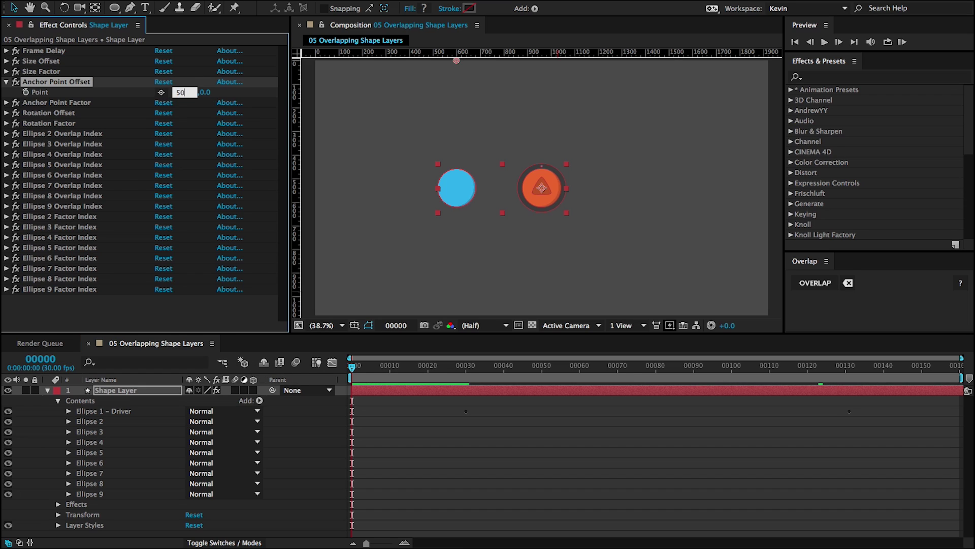
{"action": "key", "text": "Return"}
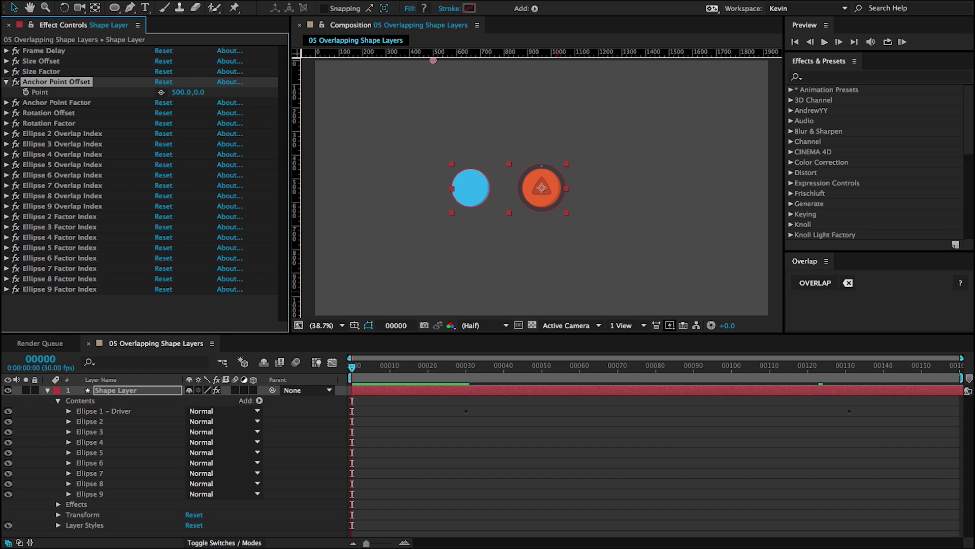
Set the Size Offset to -130, -130 to shrink the blue ellipse
{"action": "left_click", "coordinate": [6, 61]}
{"action": "left_click", "coordinate": [176, 72]}
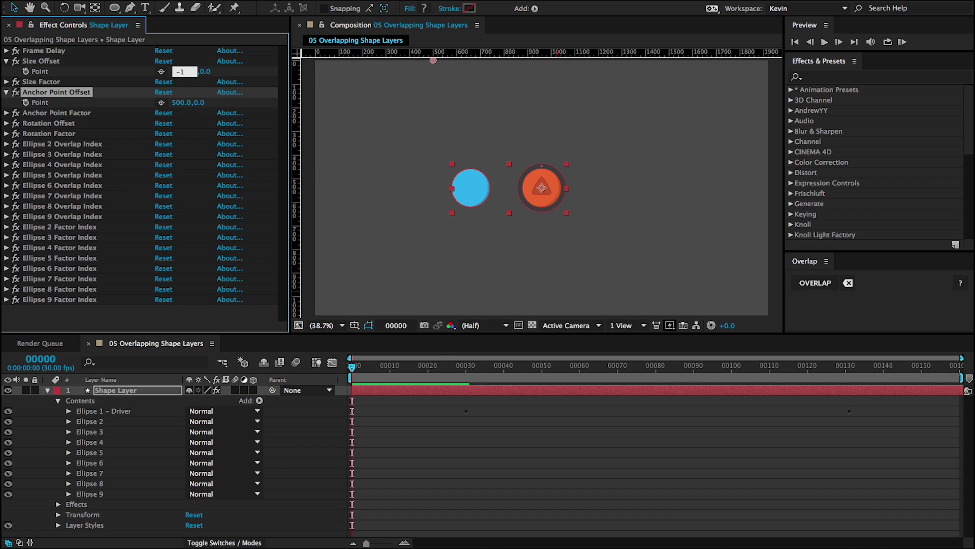
{"action": "type", "text": "-130"}
{"action": "key", "text": "Tab"}
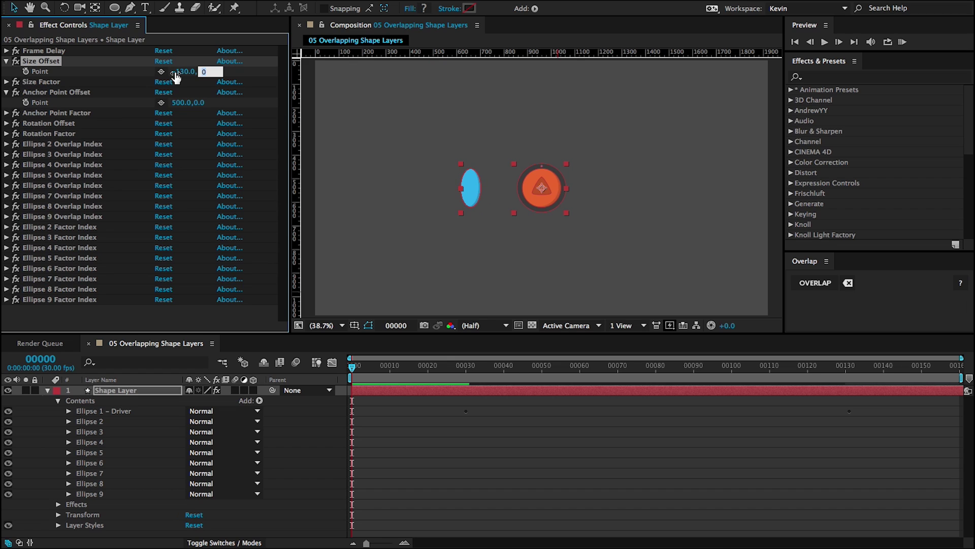
{"action": "type", "text": "-130"}
{"action": "key", "text": "Return"}
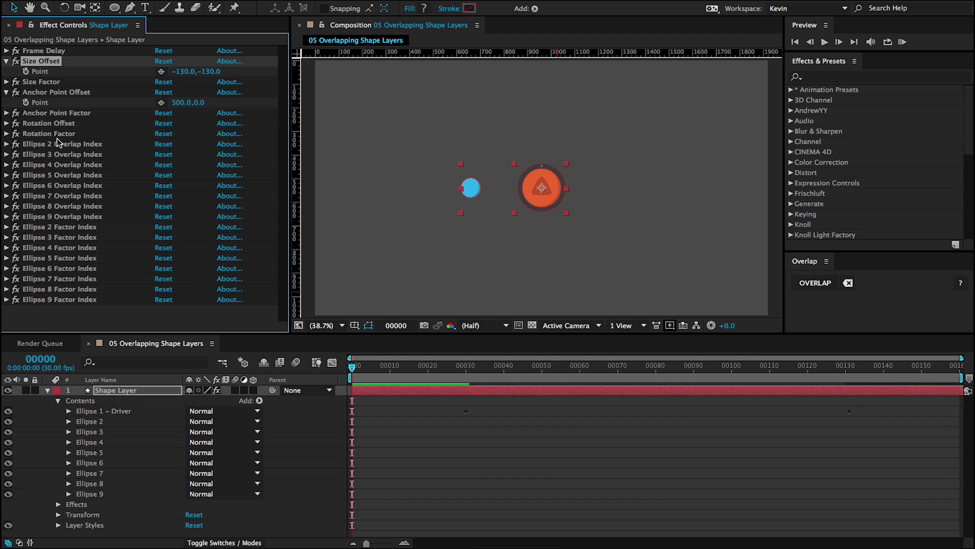
Collapse the Size Offset and Anchor Point Offset effects and select Rotation Factor
{"action": "left_click", "coordinate": [6, 61]}
{"action": "left_click", "coordinate": [6, 82]}
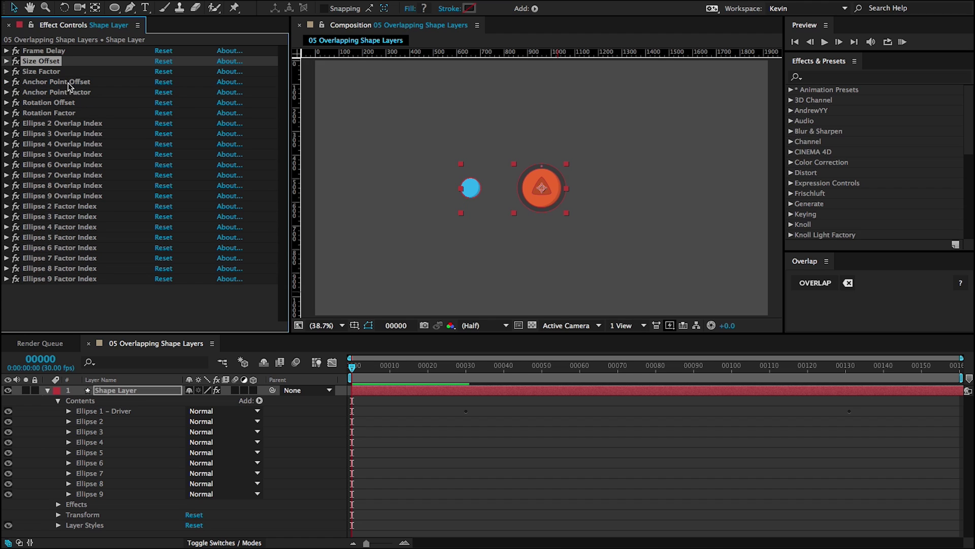
{"action": "left_click", "coordinate": [56, 104]}
{"action": "left_click", "coordinate": [12, 114]}
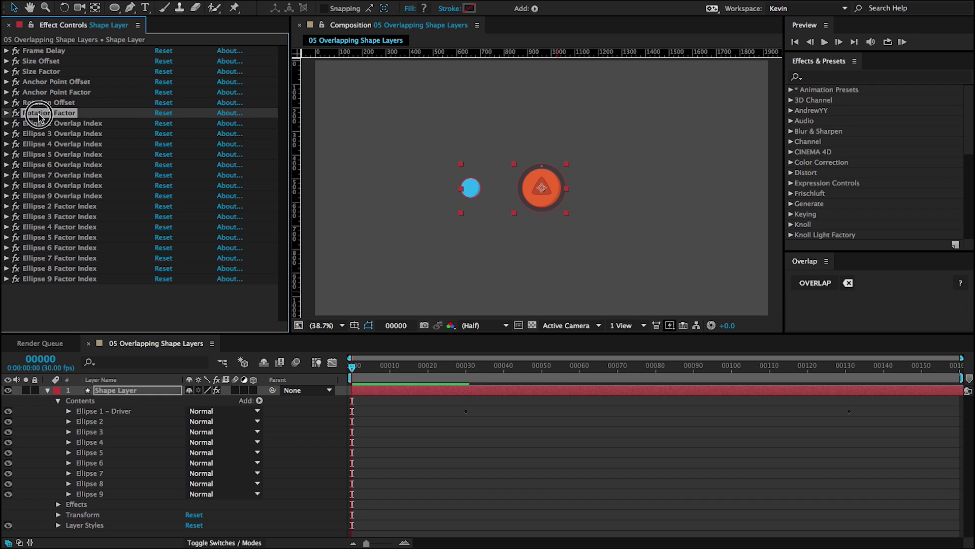
Raise Rotation Factor to 45 and scrub the timeline to check the eight-circle ring
{"action": "left_click", "coordinate": [6, 113]}
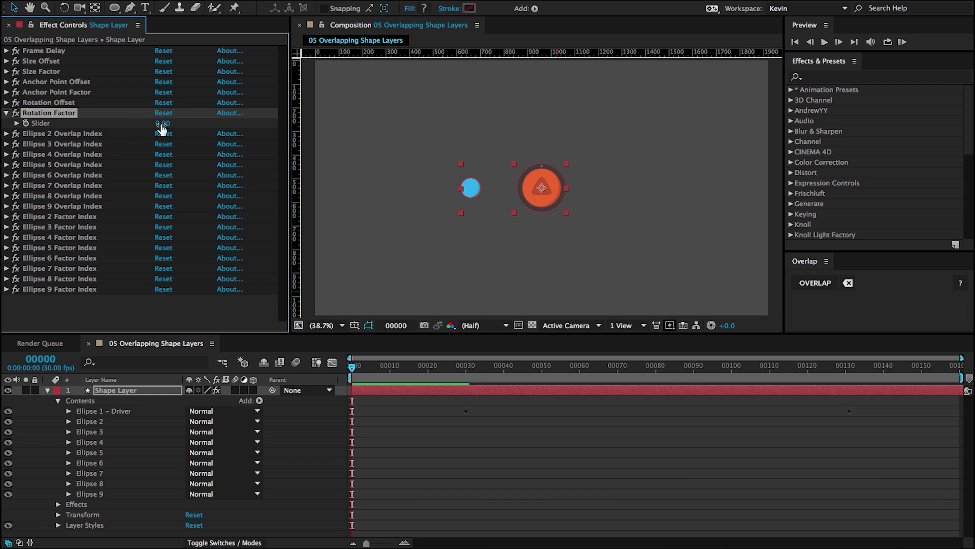
{"action": "left_click_drag", "start_coordinate": [162, 123], "coordinate": [189, 128]}
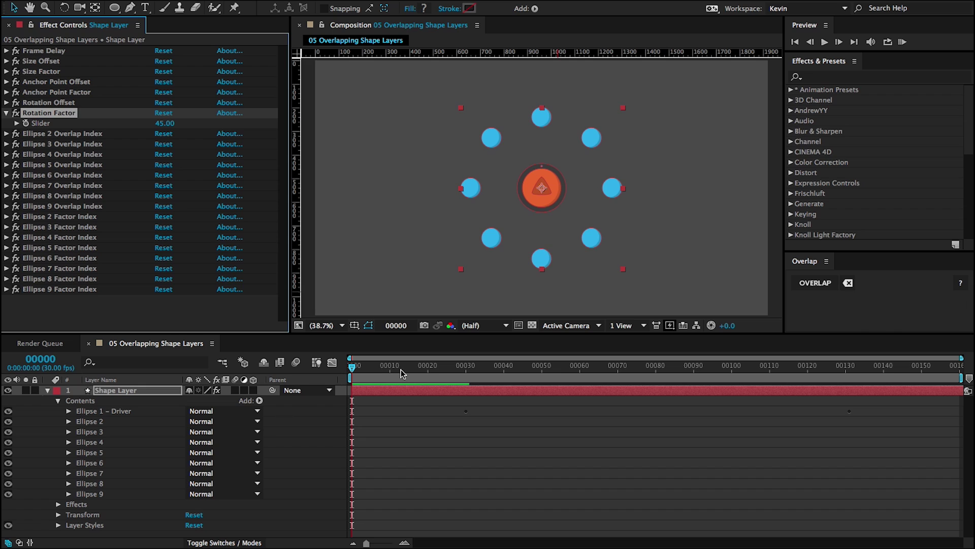
{"action": "left_click_drag", "start_coordinate": [401, 370], "coordinate": [857, 379]}
{"action": "mouse_move", "coordinate": [467, 379]}
{"action": "left_mouse_down"}
{"action": "mouse_move", "coordinate": [378, 380]}
{"action": "mouse_move", "coordinate": [497, 380]}
{"action": "mouse_move", "coordinate": [466, 379]}
{"action": "left_mouse_up"}
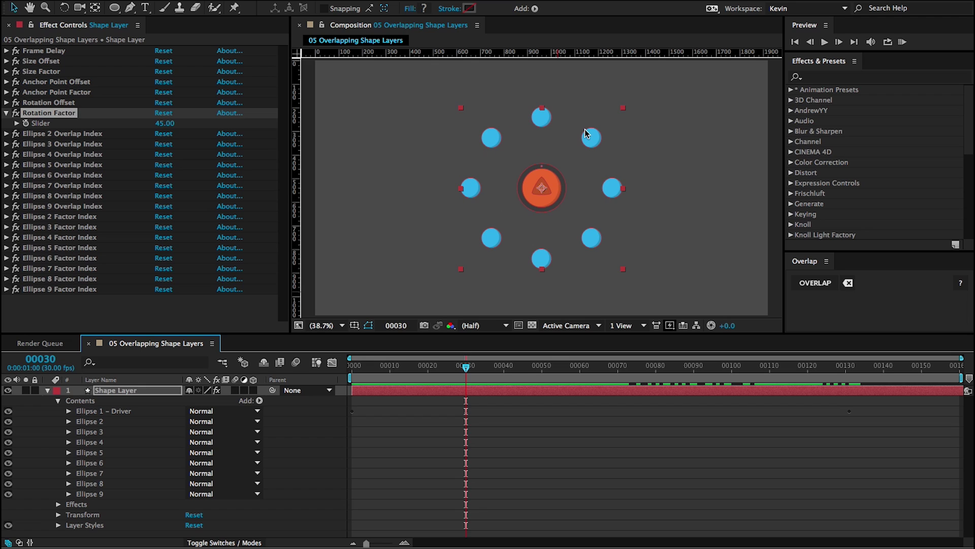
Set the Ellipse 2–9 Overlap Index sliders all to 1
{"action": "left_click", "coordinate": [45, 132]}
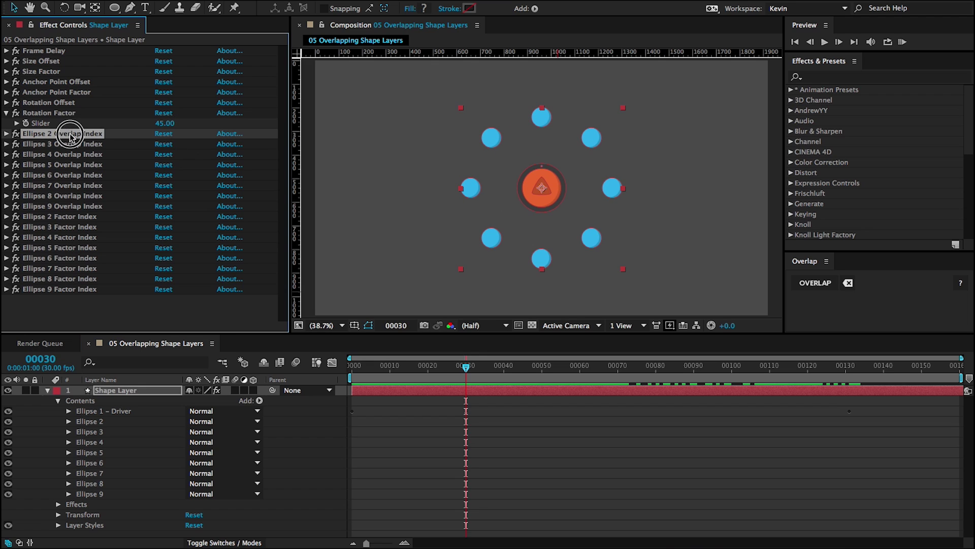
{"action": "left_click", "coordinate": [82, 207], "text": "shift"}
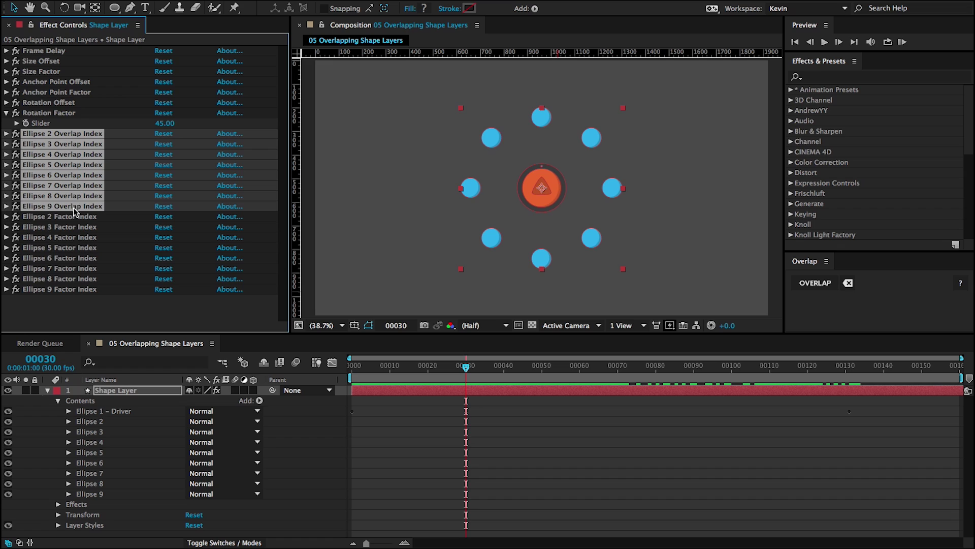
{"action": "left_click", "coordinate": [6, 205]}
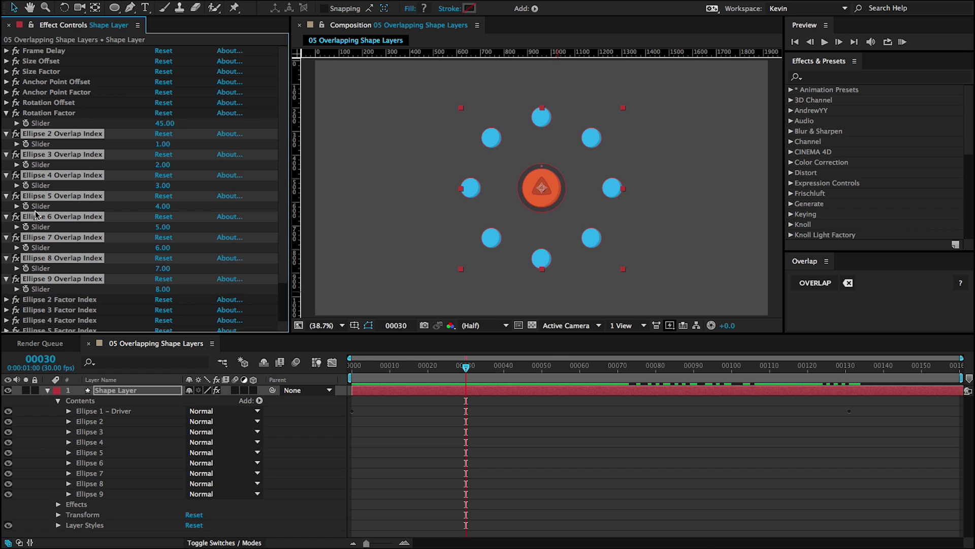
{"action": "left_click", "coordinate": [162, 166]}
{"action": "type", "text": "1"}
{"action": "key", "text": "Return"}
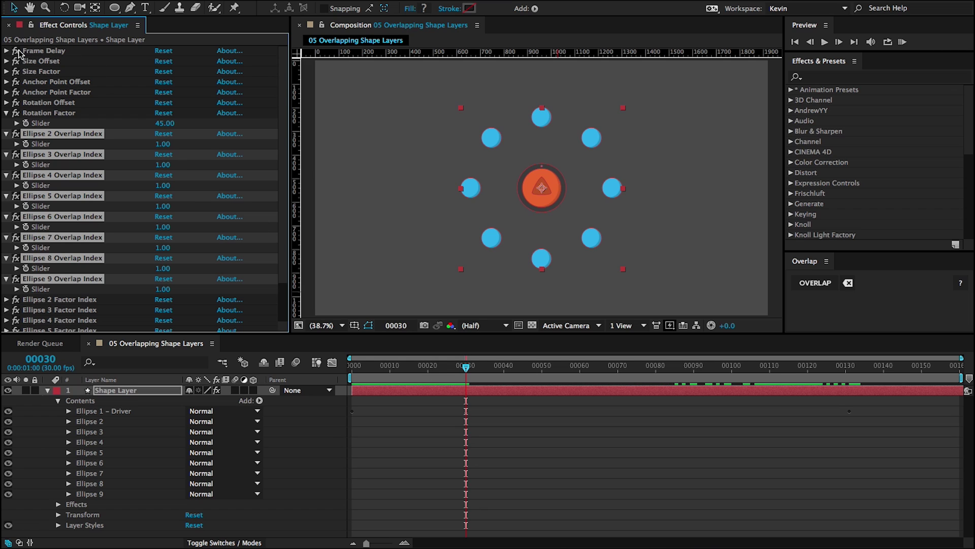
Set Frame Delay to 6 and play a preview of the ring animation
{"action": "left_click", "coordinate": [7, 53]}
{"action": "left_click", "coordinate": [163, 61]}
{"action": "type", "text": "5"}
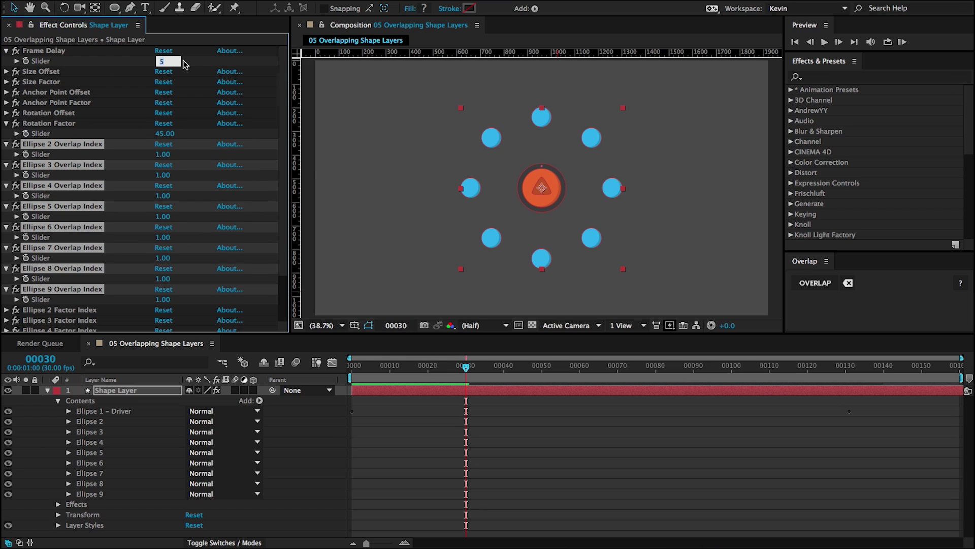
{"action": "type", "text": "6"}
{"action": "key", "text": "Return"}
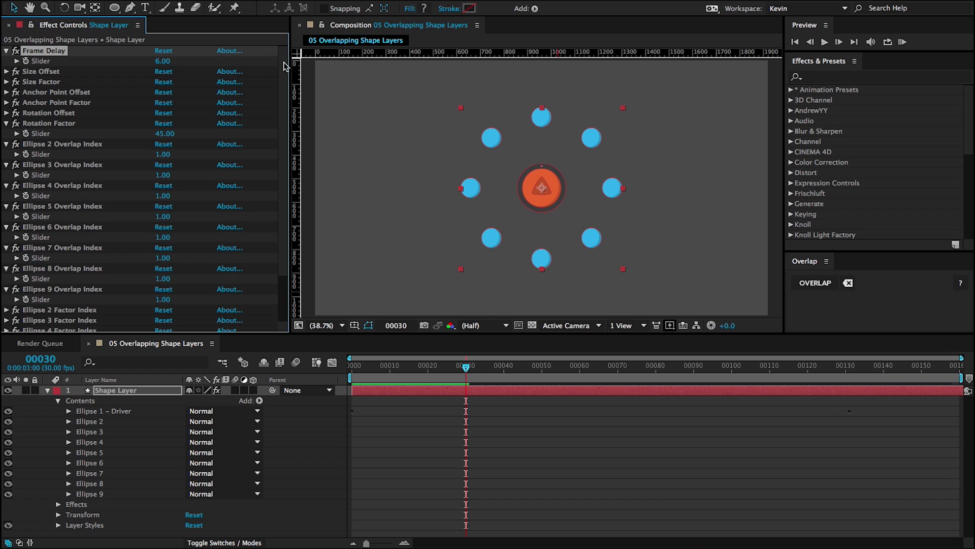
{"action": "left_click", "coordinate": [901, 43]}
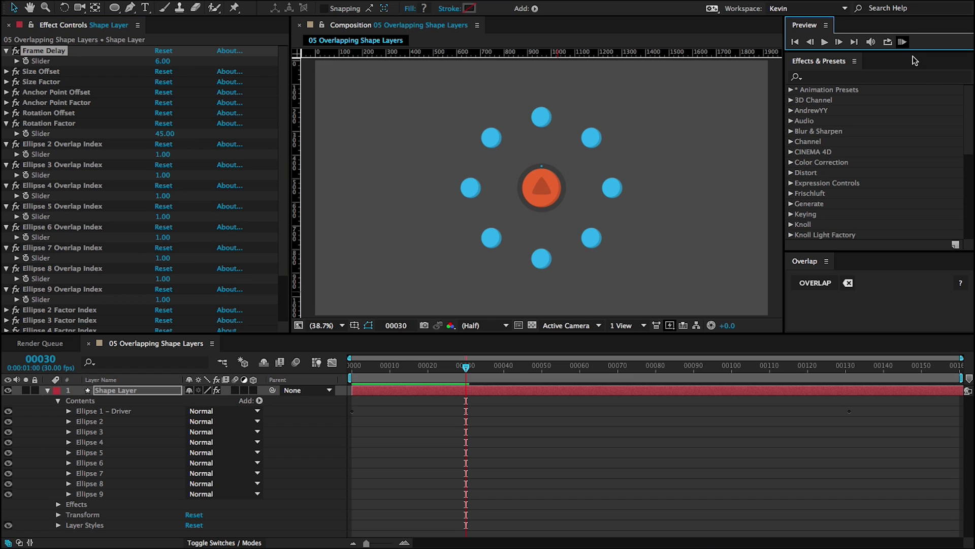